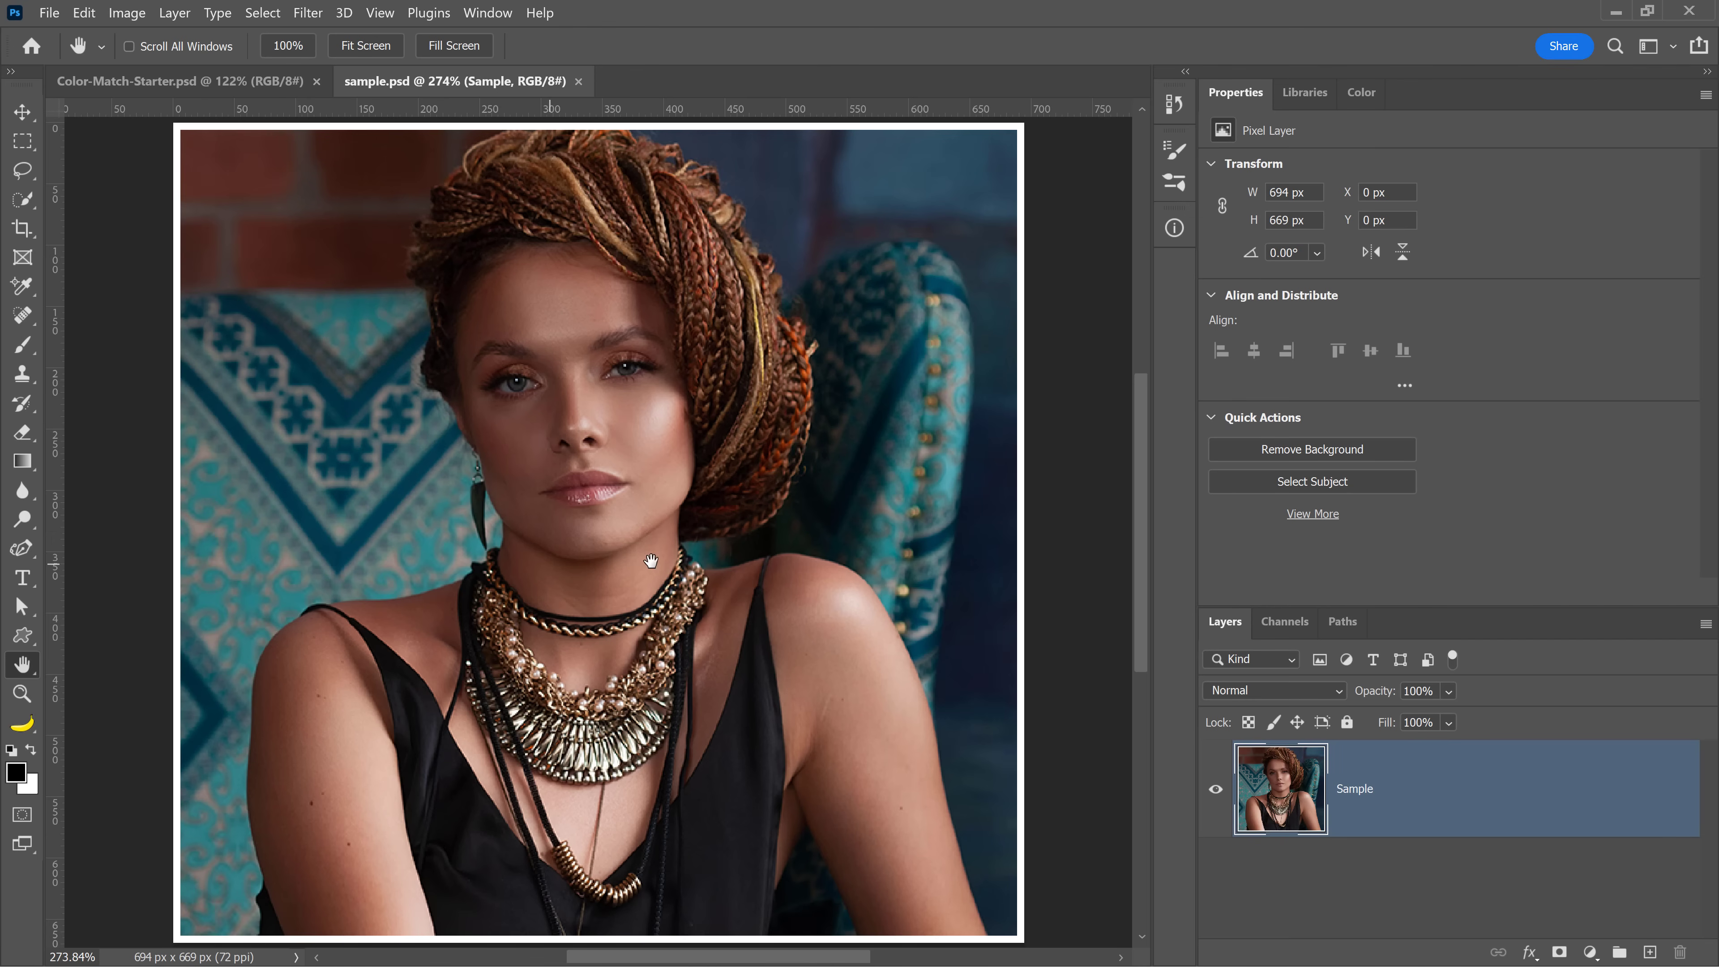
# Move the sample portrait into the Color-Match-Starter document and position it over the background
pyautogui.click(179, 81)
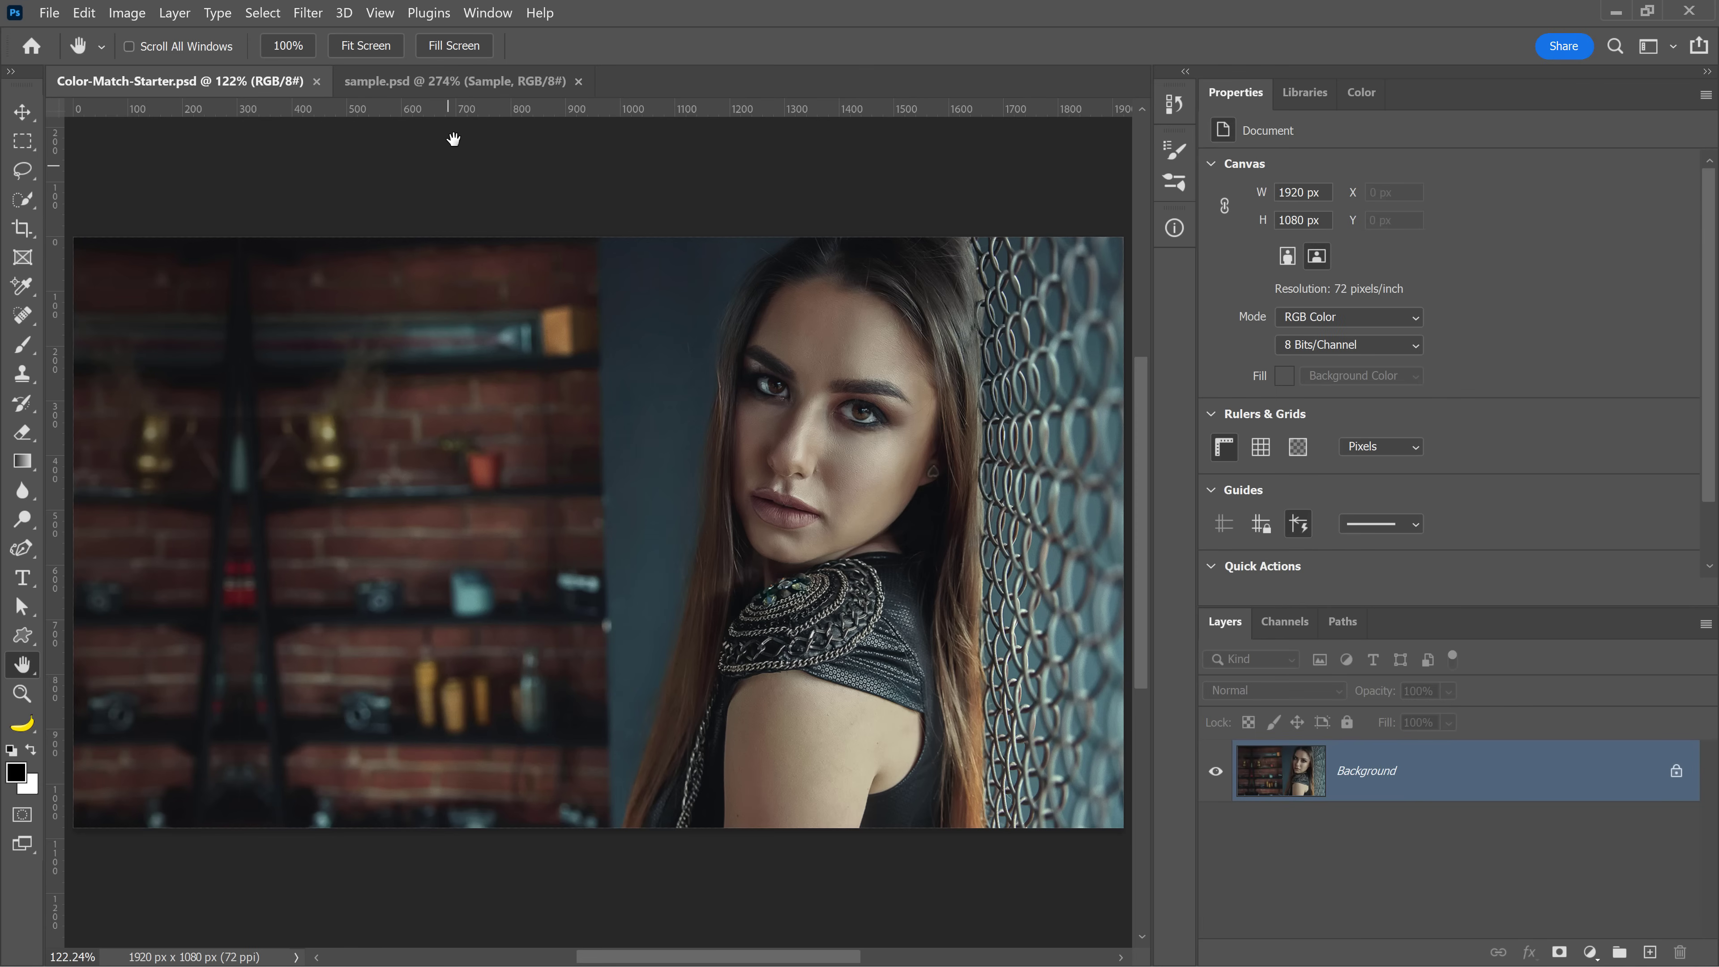
pyautogui.click(440, 82)
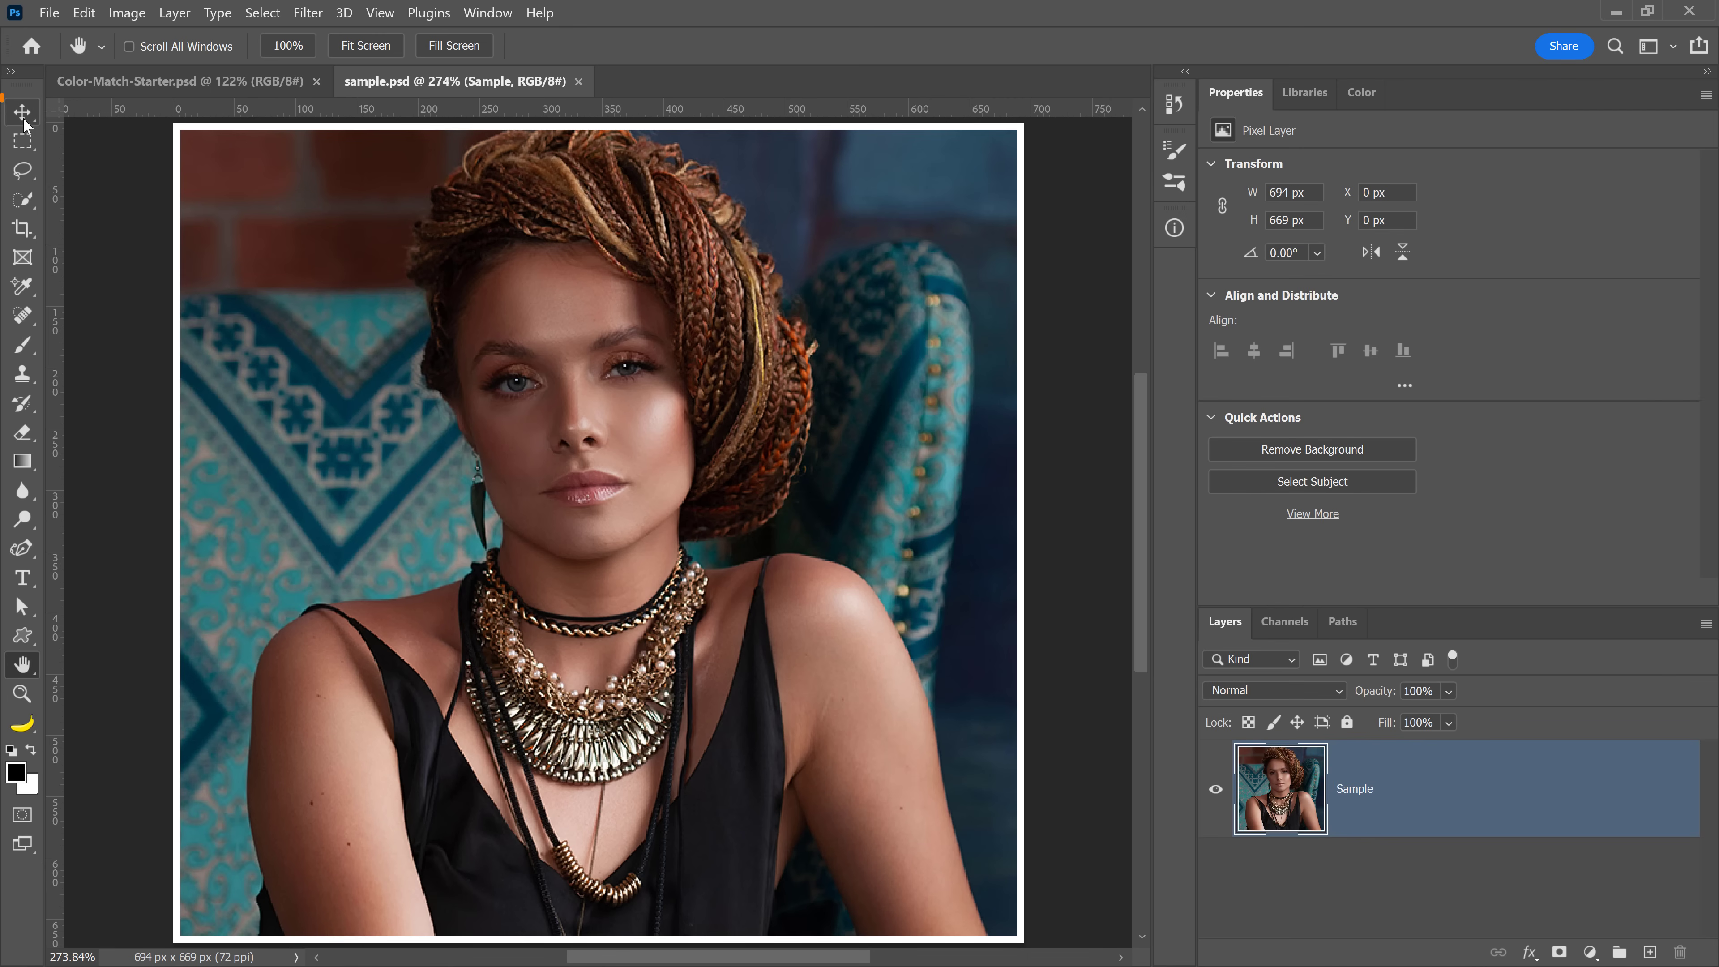
pyautogui.click(37, 125)
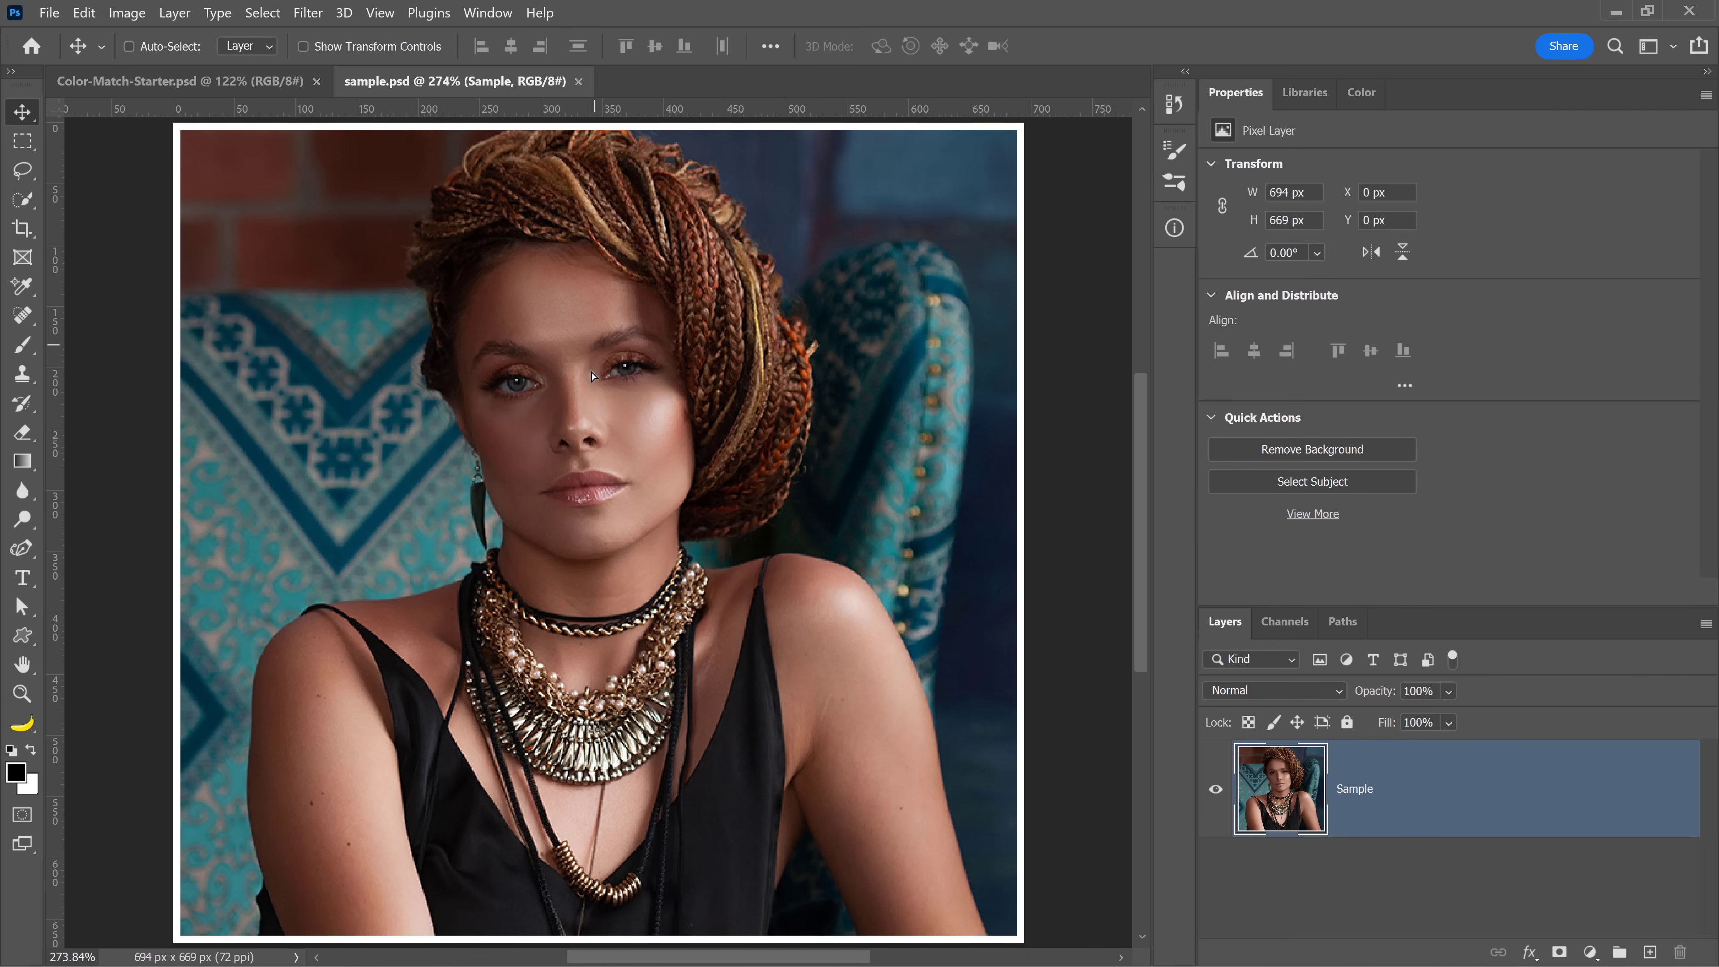
pyautogui.moveTo(689, 332); pyautogui.dragTo(244, 82)
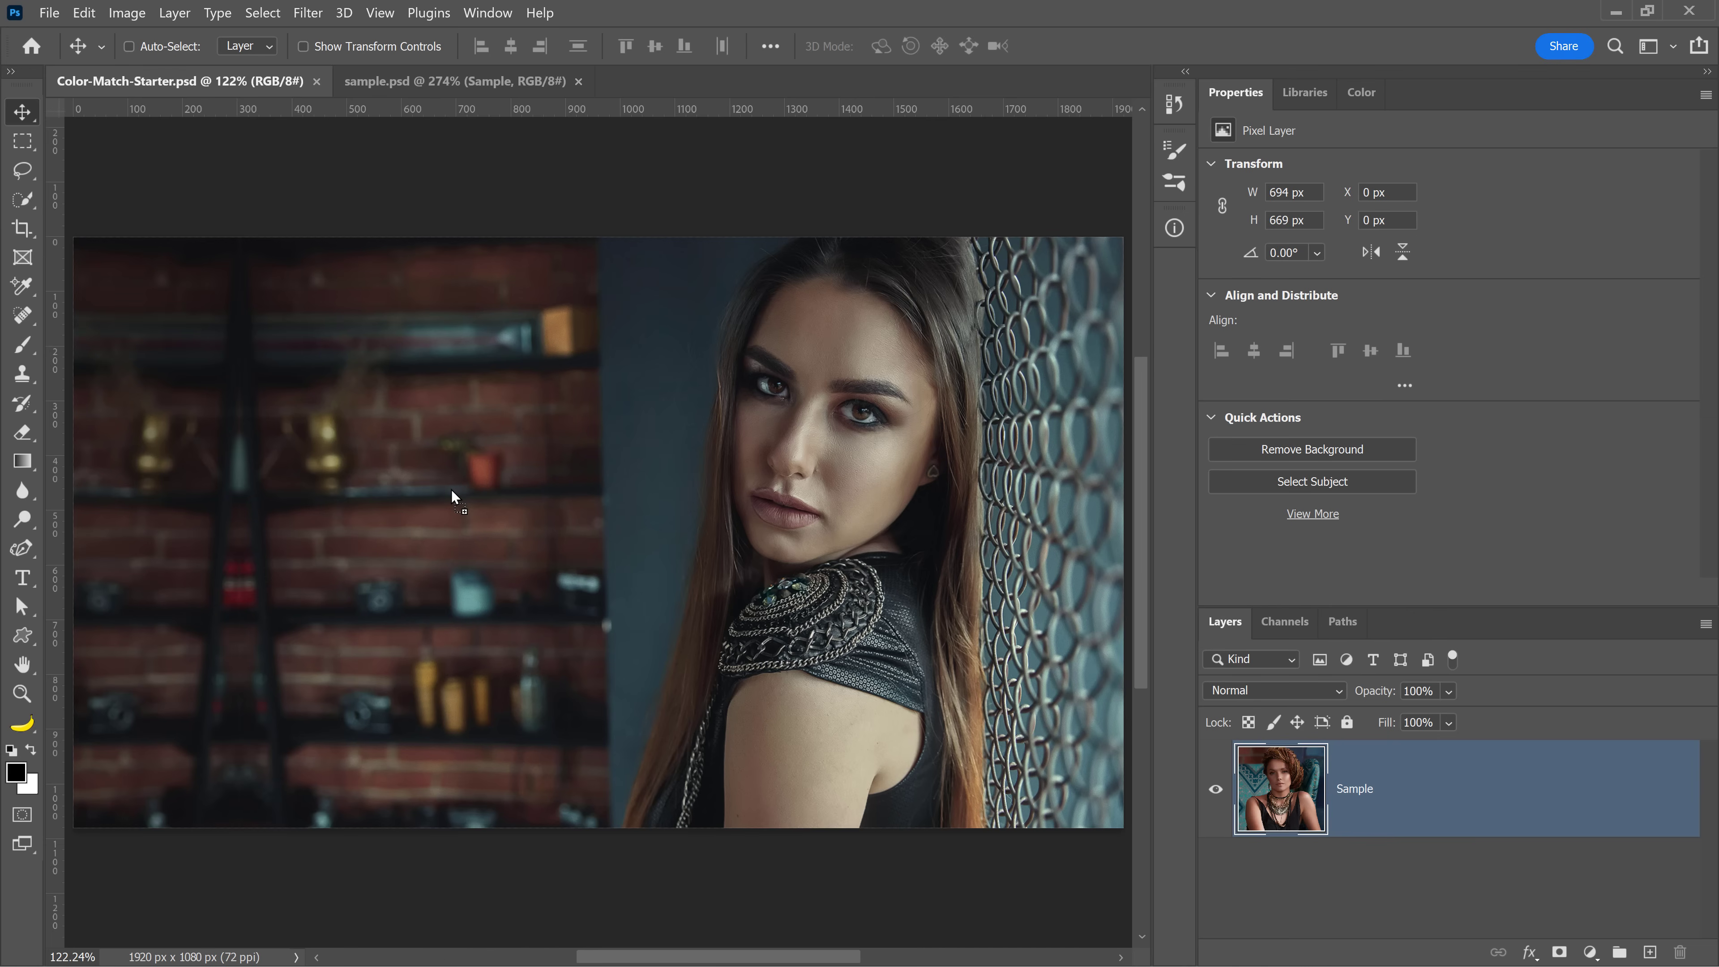
pyautogui.moveTo(452, 489); pyautogui.dragTo(414, 595)
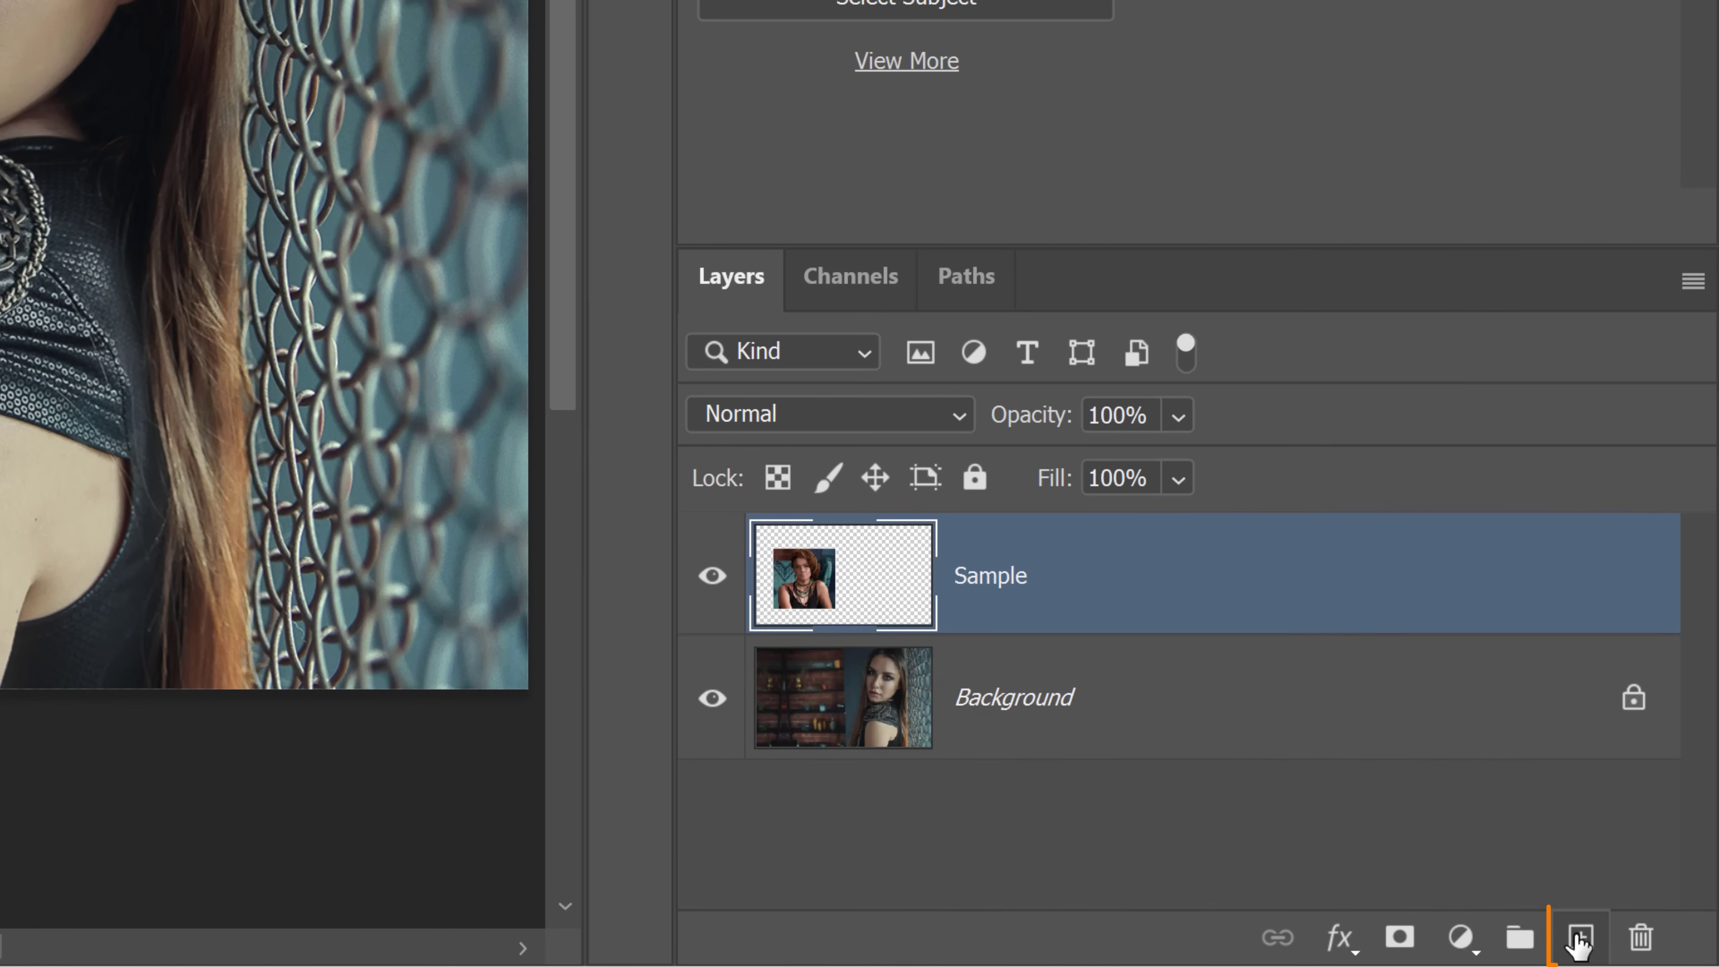
# Add a new blank layer and choose the Eyedropper Tool with a 5 by 5 Average sample size
pyautogui.click(1640, 950)
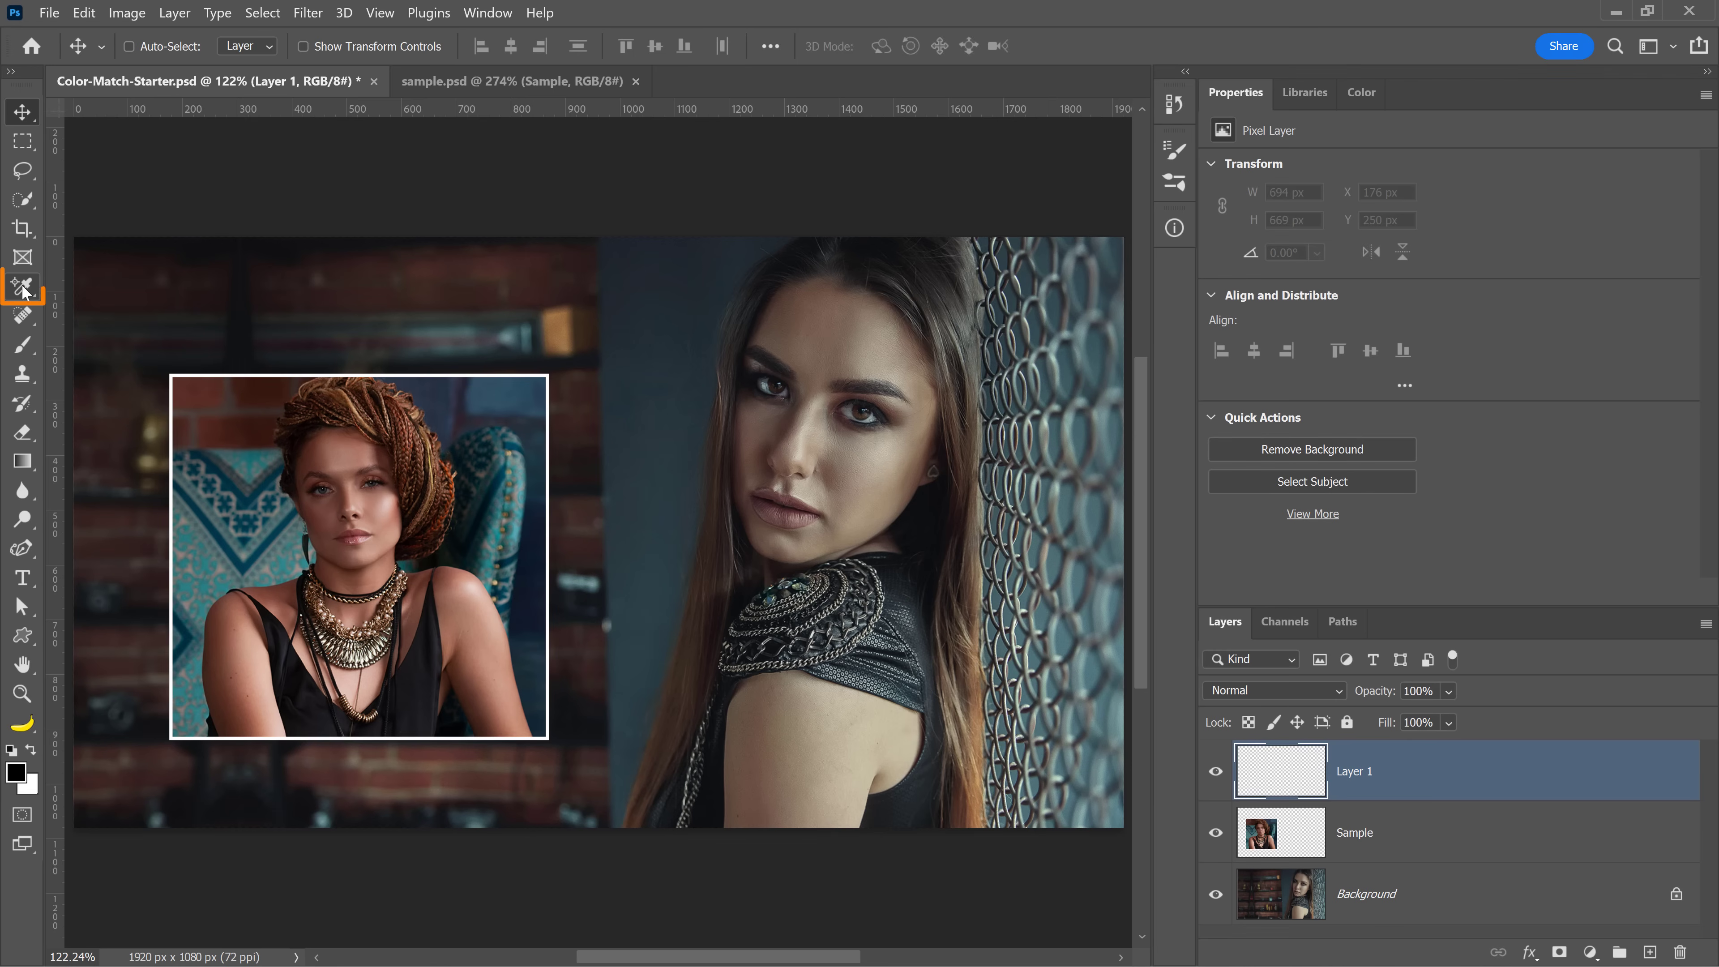
pyautogui.click(23, 291)
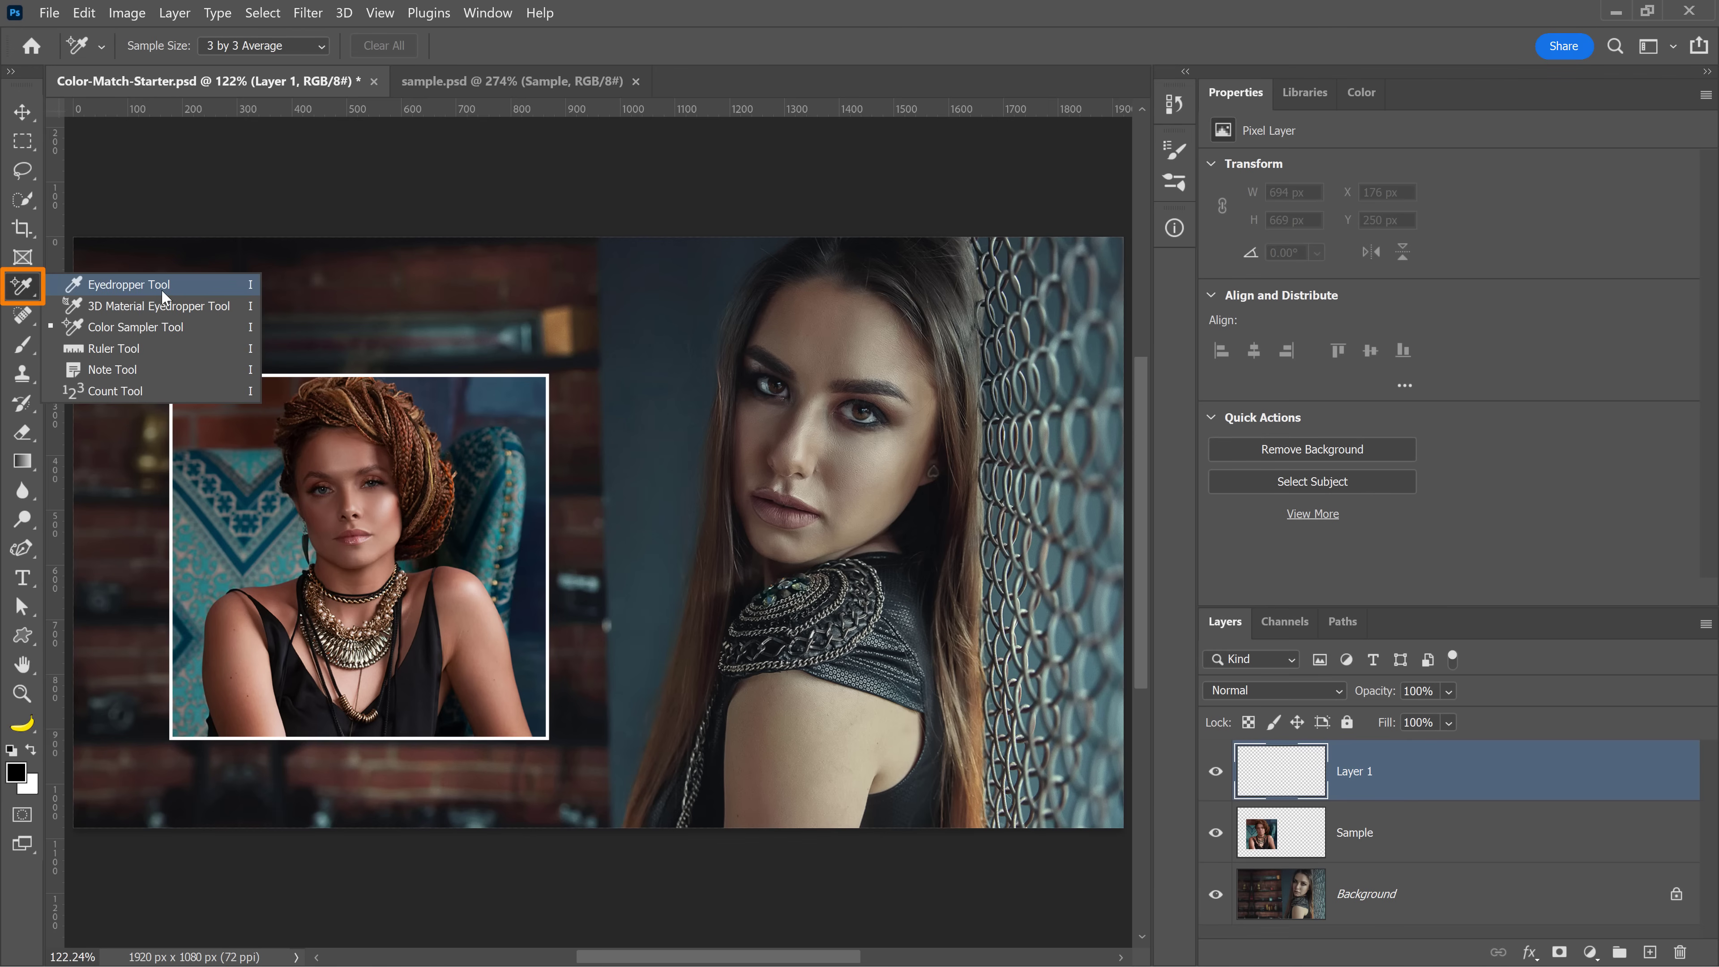
pyautogui.click(161, 286)
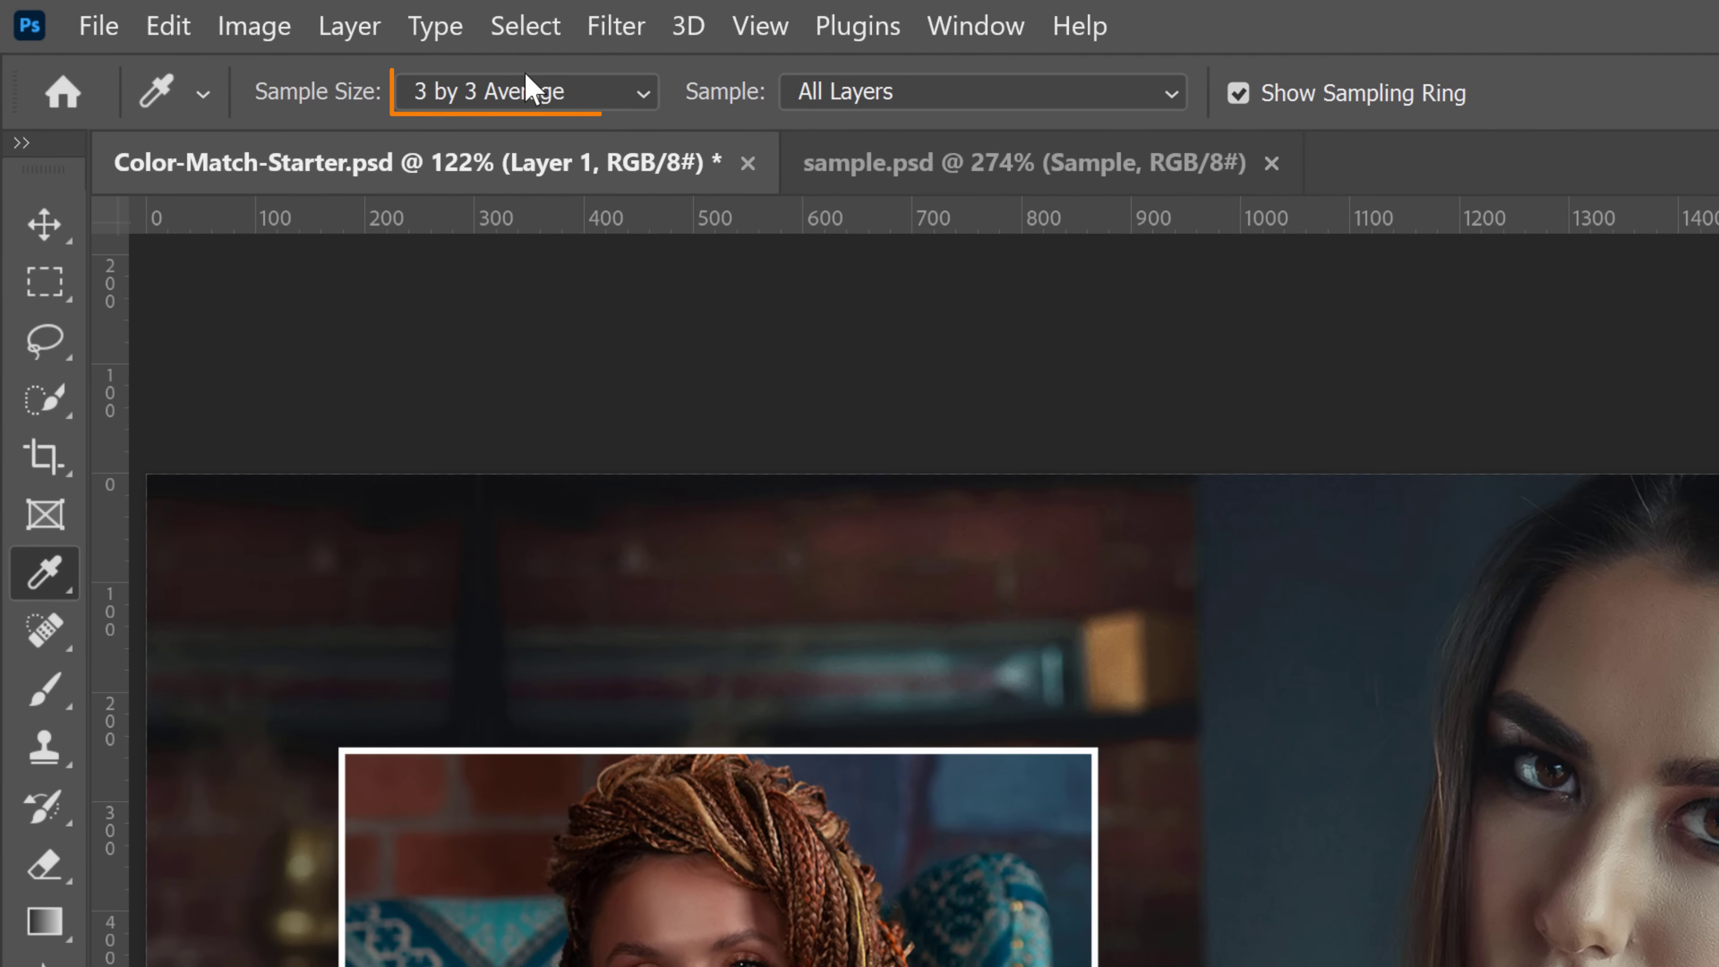
pyautogui.click(364, 64)
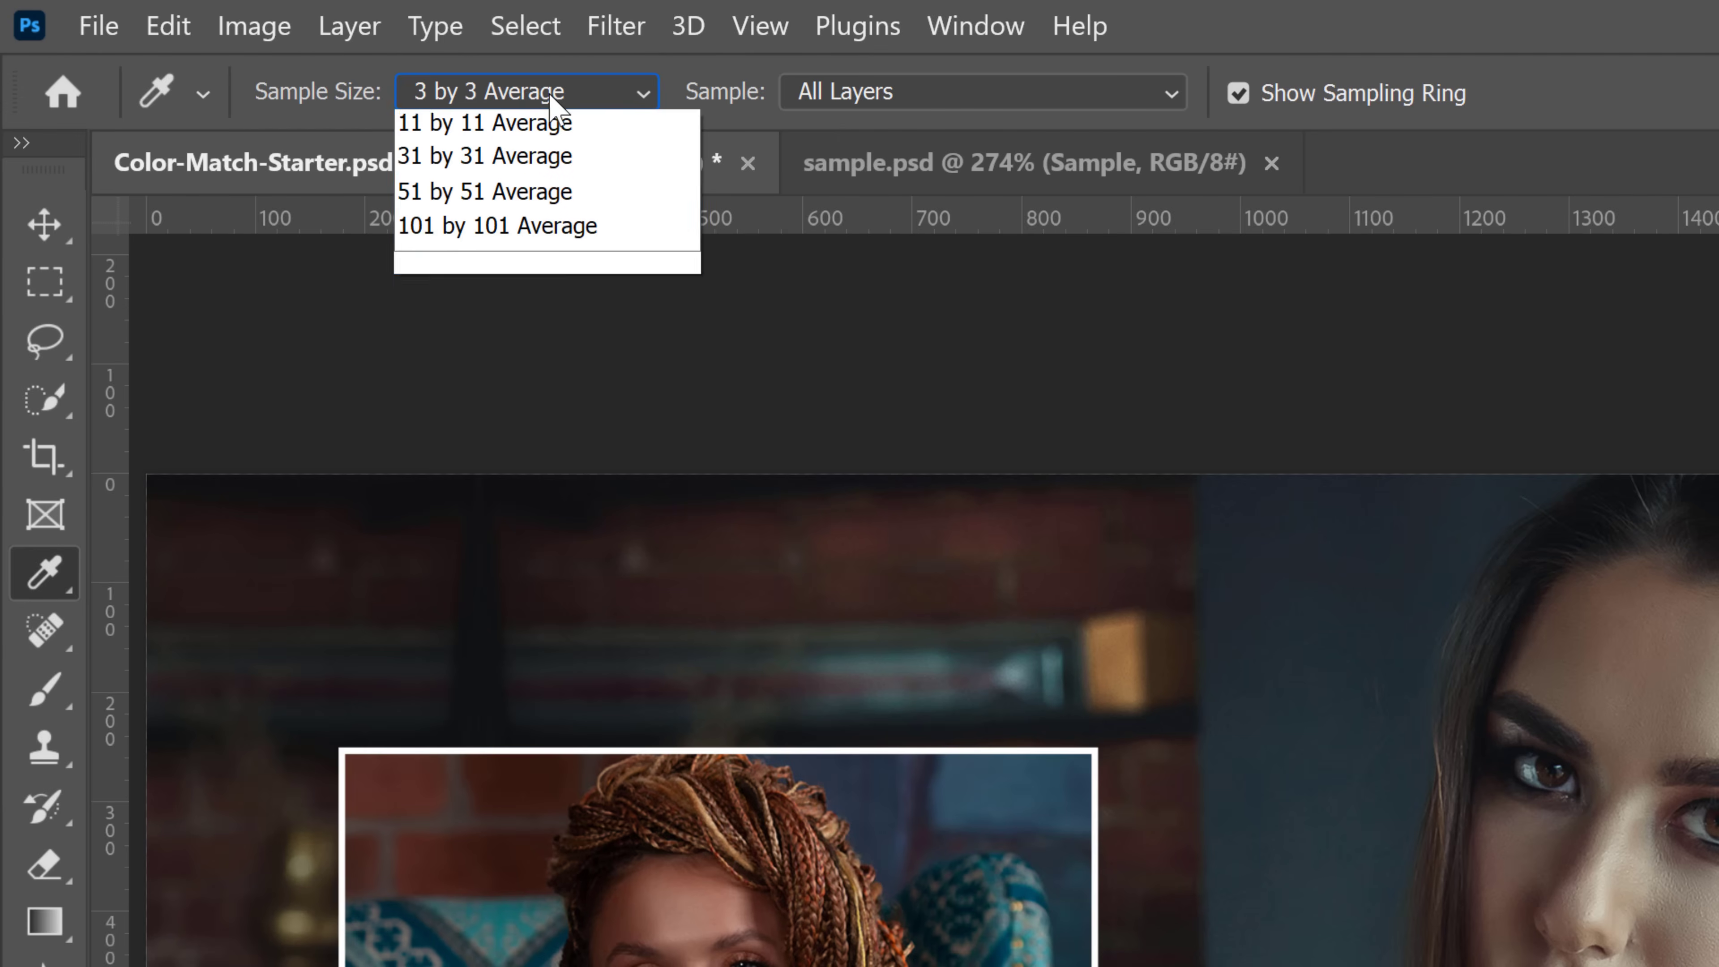
pyautogui.click(545, 198)
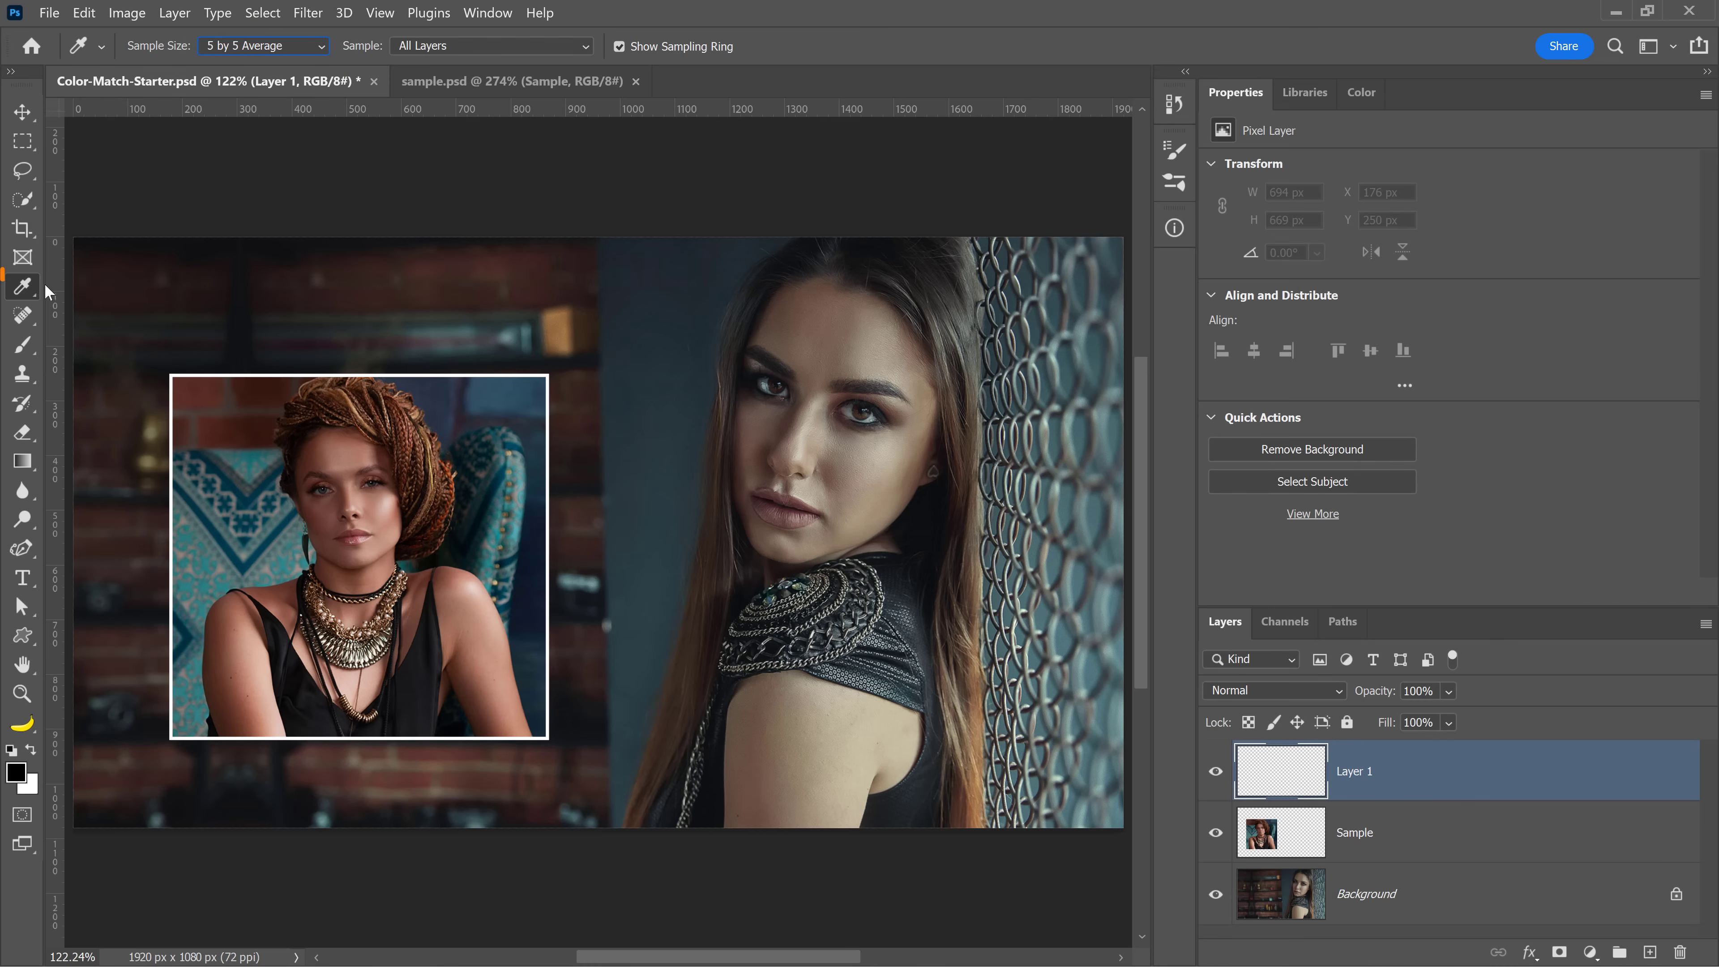
# Sample the skin tone from the sample woman's face with the Eyedropper Tool
pyautogui.rightClick(27, 287)
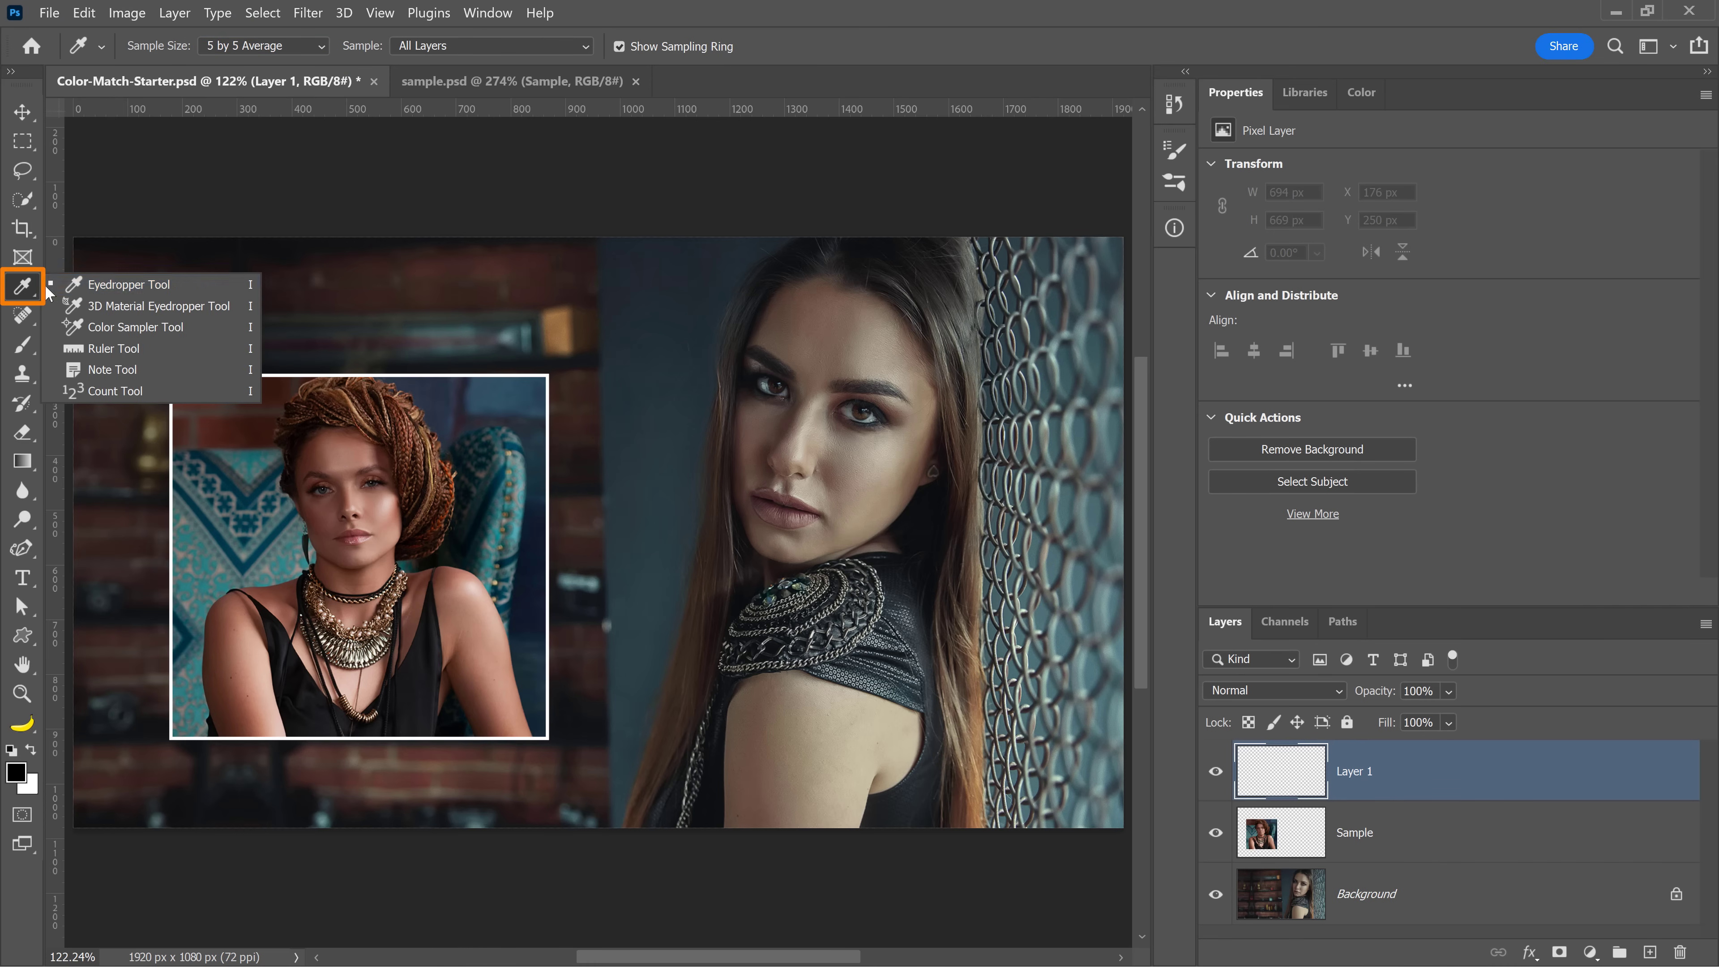
pyautogui.click(91, 292)
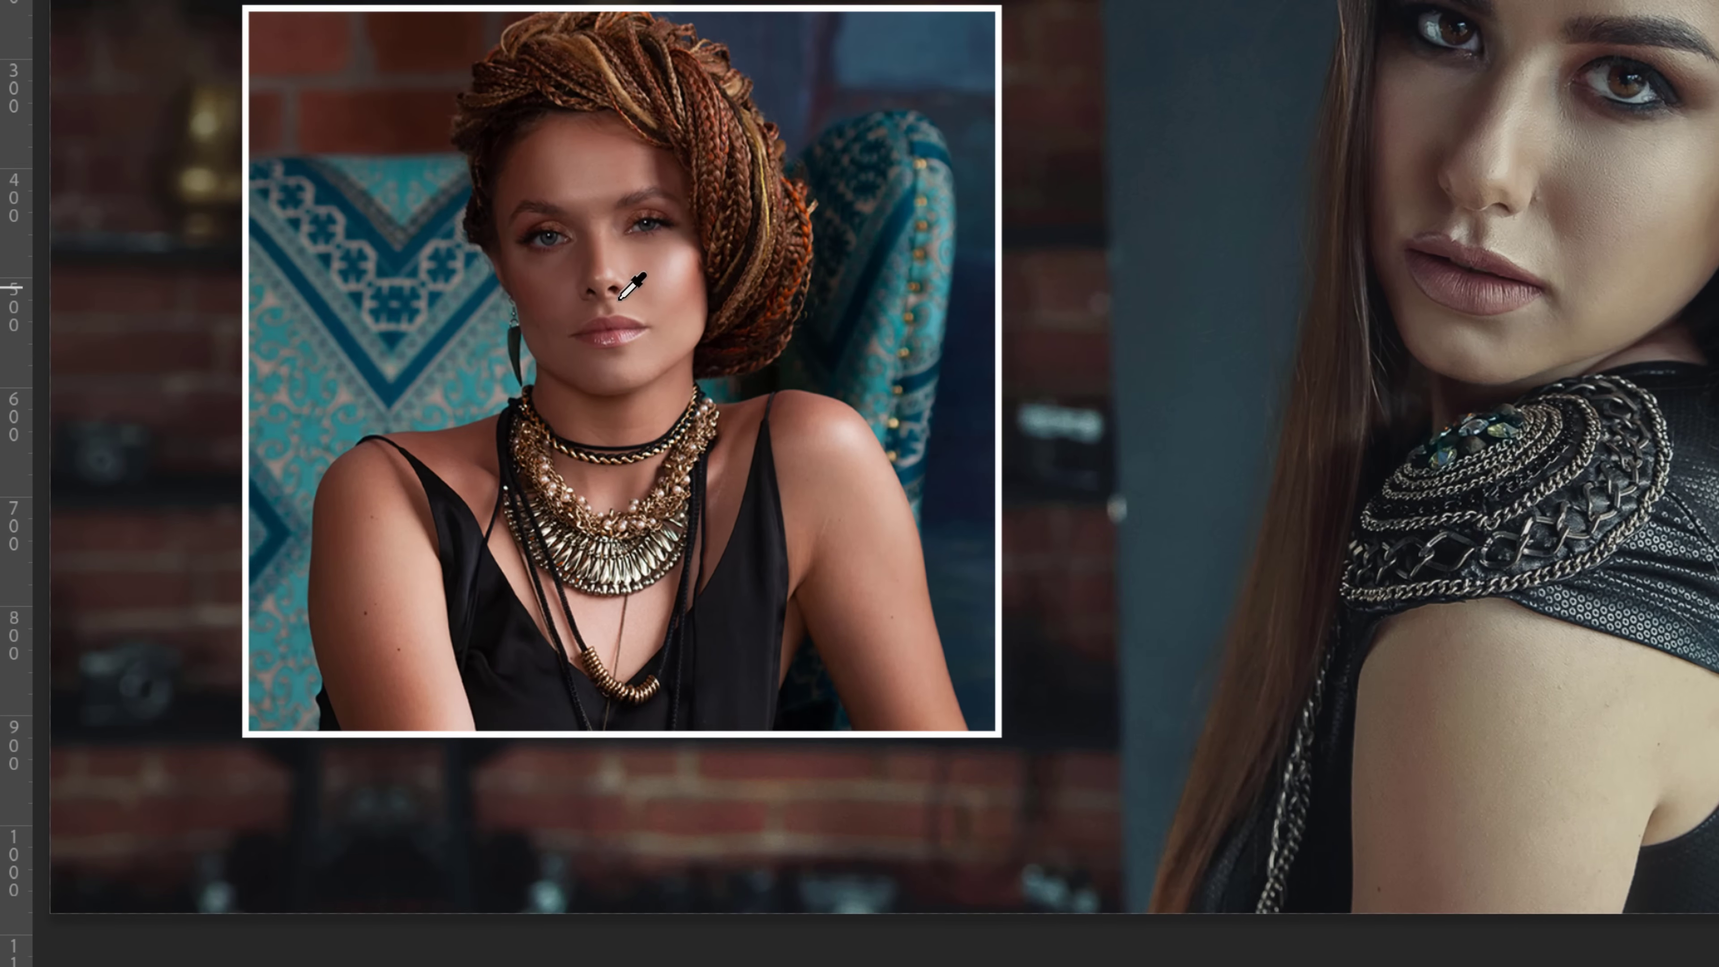
pyautogui.moveTo(680, 189); pyautogui.dragTo(676, 262)
pyautogui.moveTo(639, 262); pyautogui.dragTo(638, 261)
pyautogui.moveTo(576, 165); pyautogui.dragTo(648, 255)
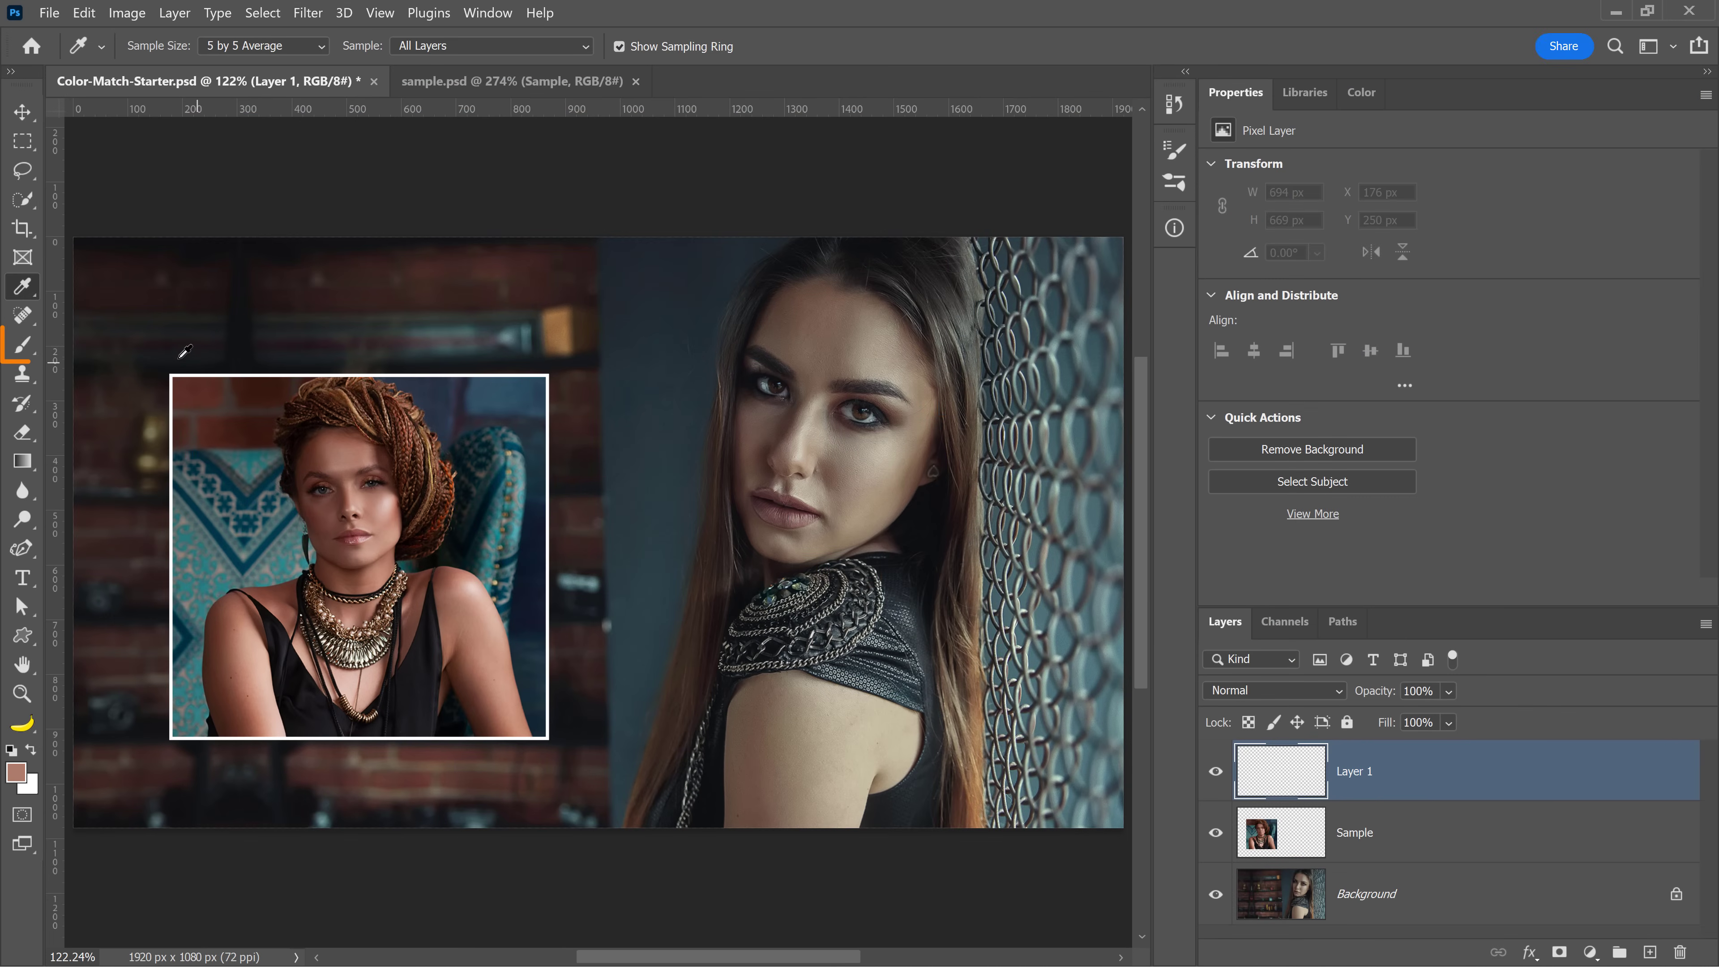
# Paint a swatch of the sampled skin tone on the new layer with a 136 px brush at 100% hardness
pyautogui.click(26, 343)
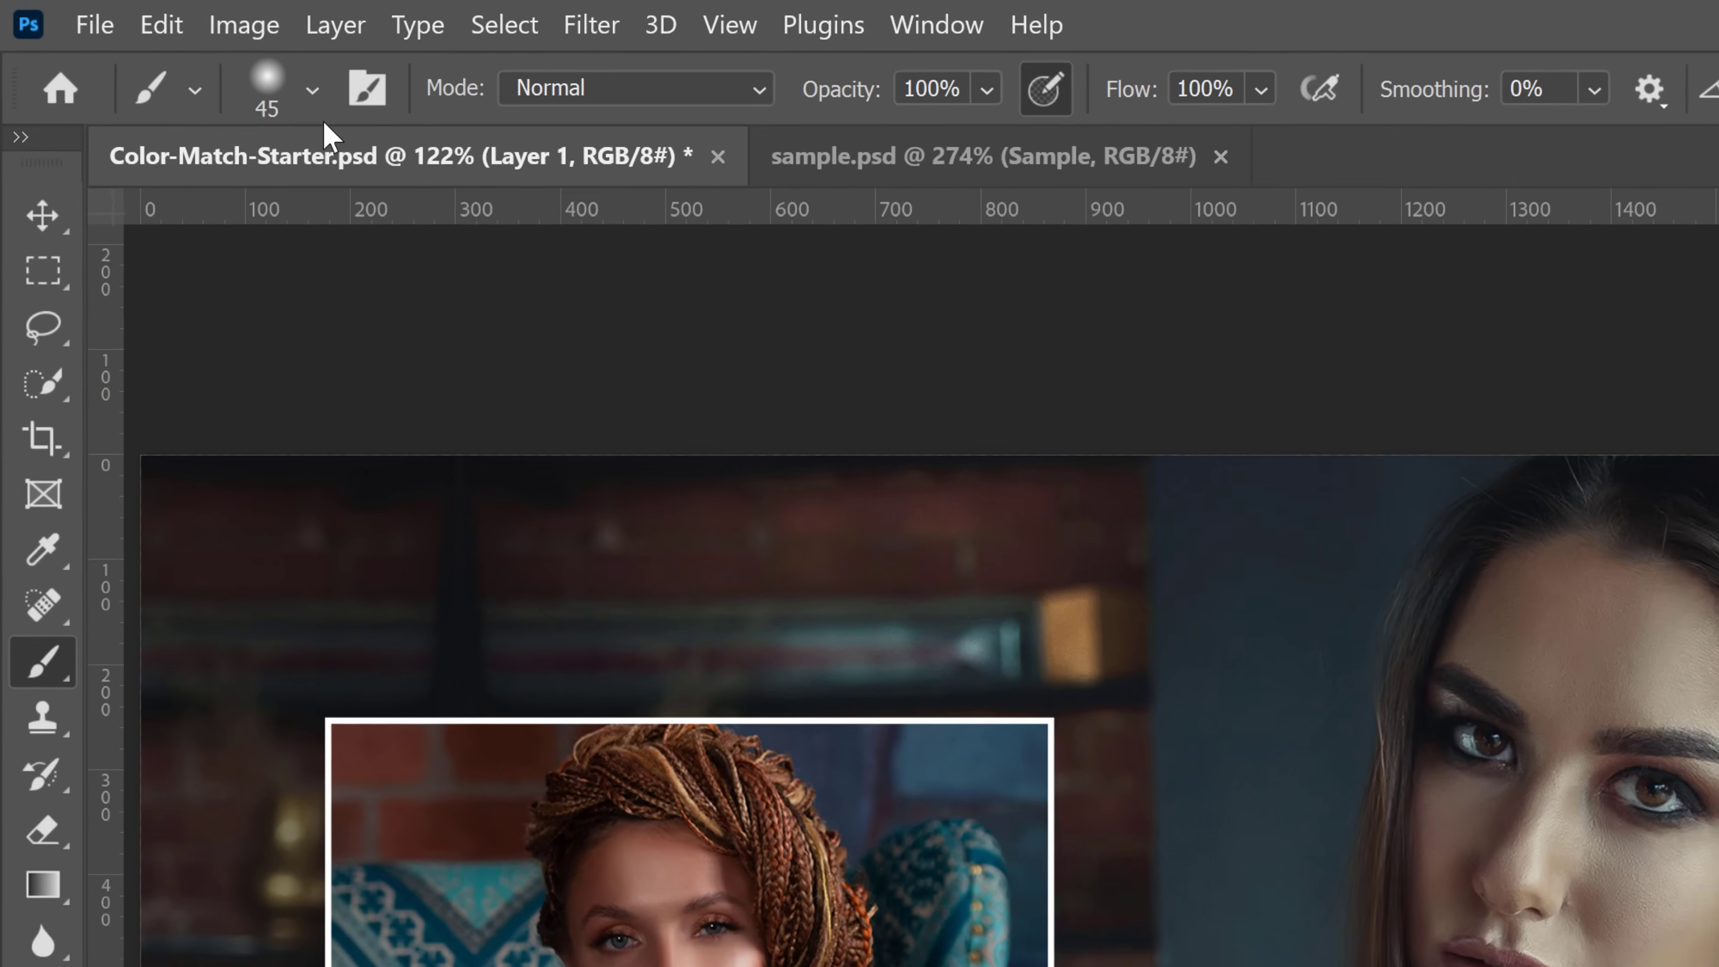
pyautogui.click(312, 90)
pyautogui.moveTo(350, 228); pyautogui.dragTo(402, 227)
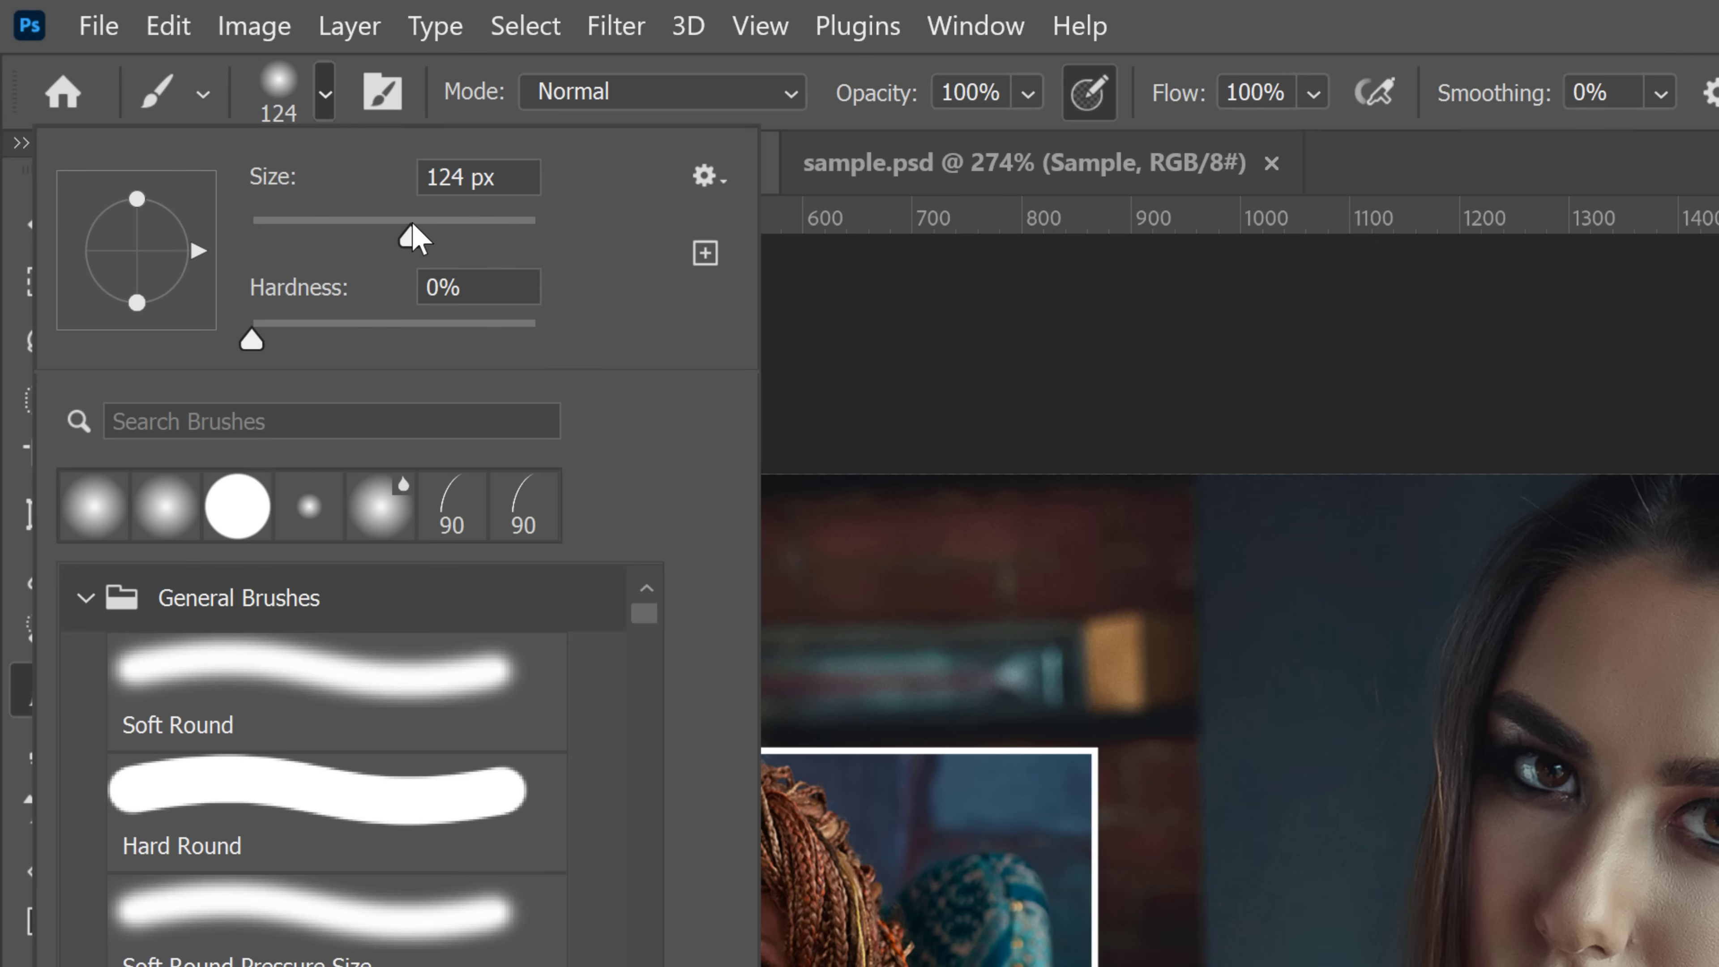
pyautogui.moveTo(339, 333); pyautogui.dragTo(648, 333)
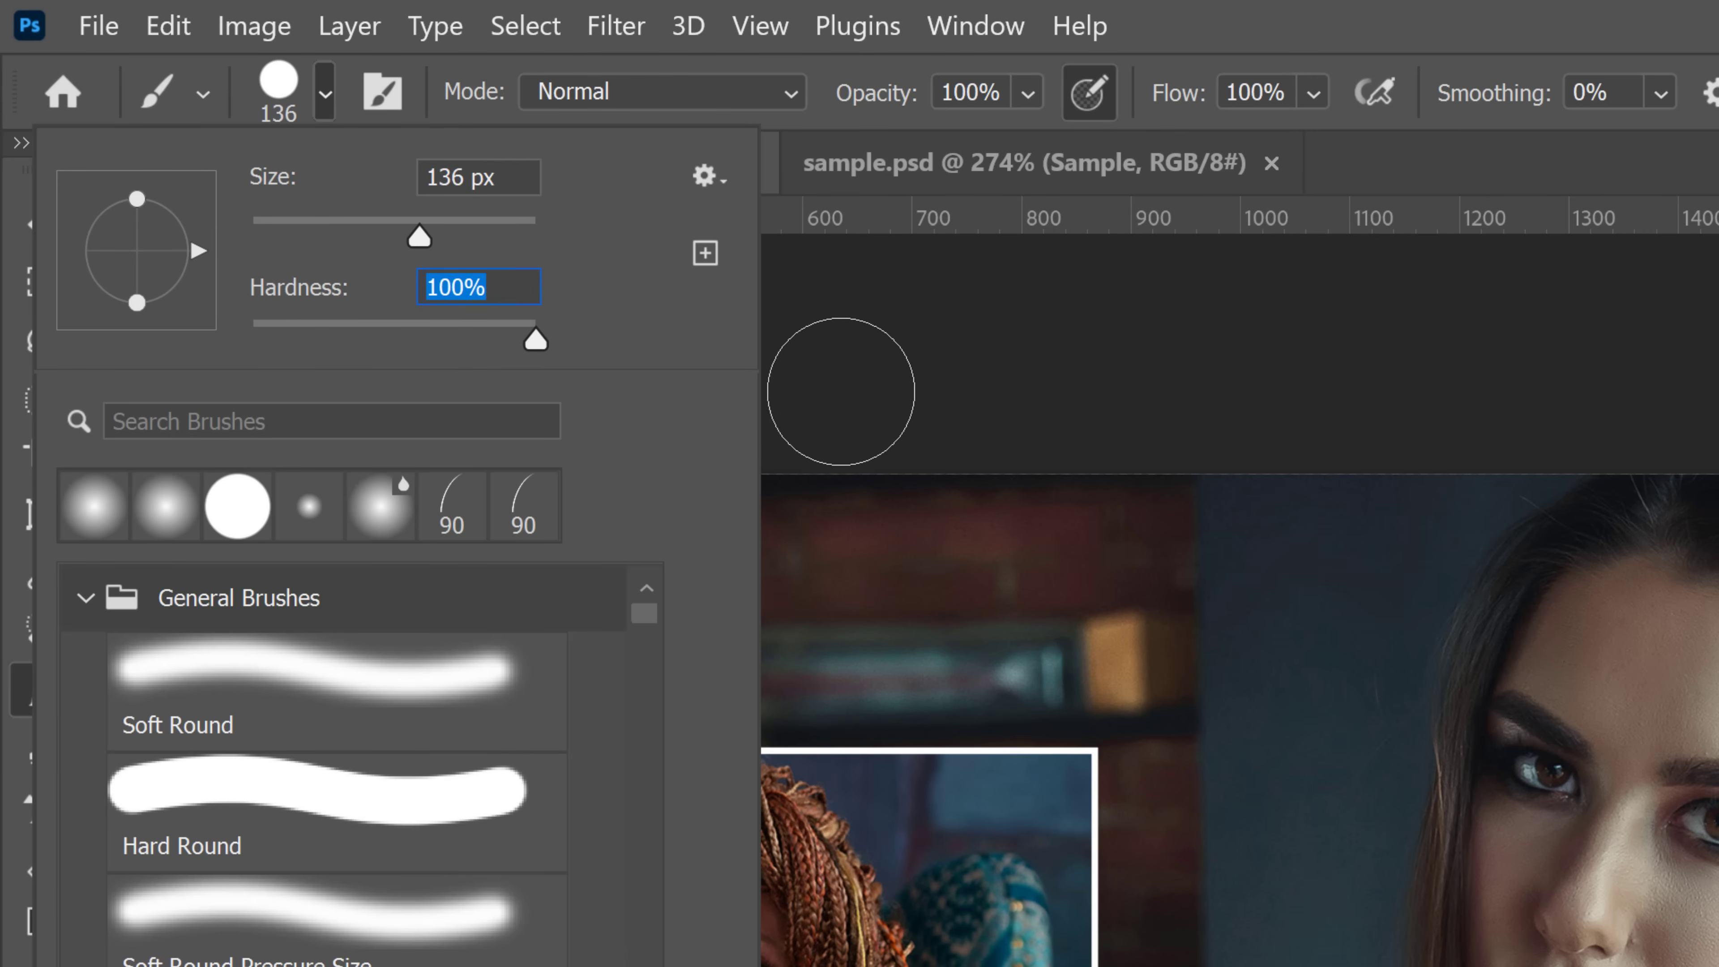
pyautogui.click(853, 371)
pyautogui.moveTo(544, 641); pyautogui.dragTo(550, 709)
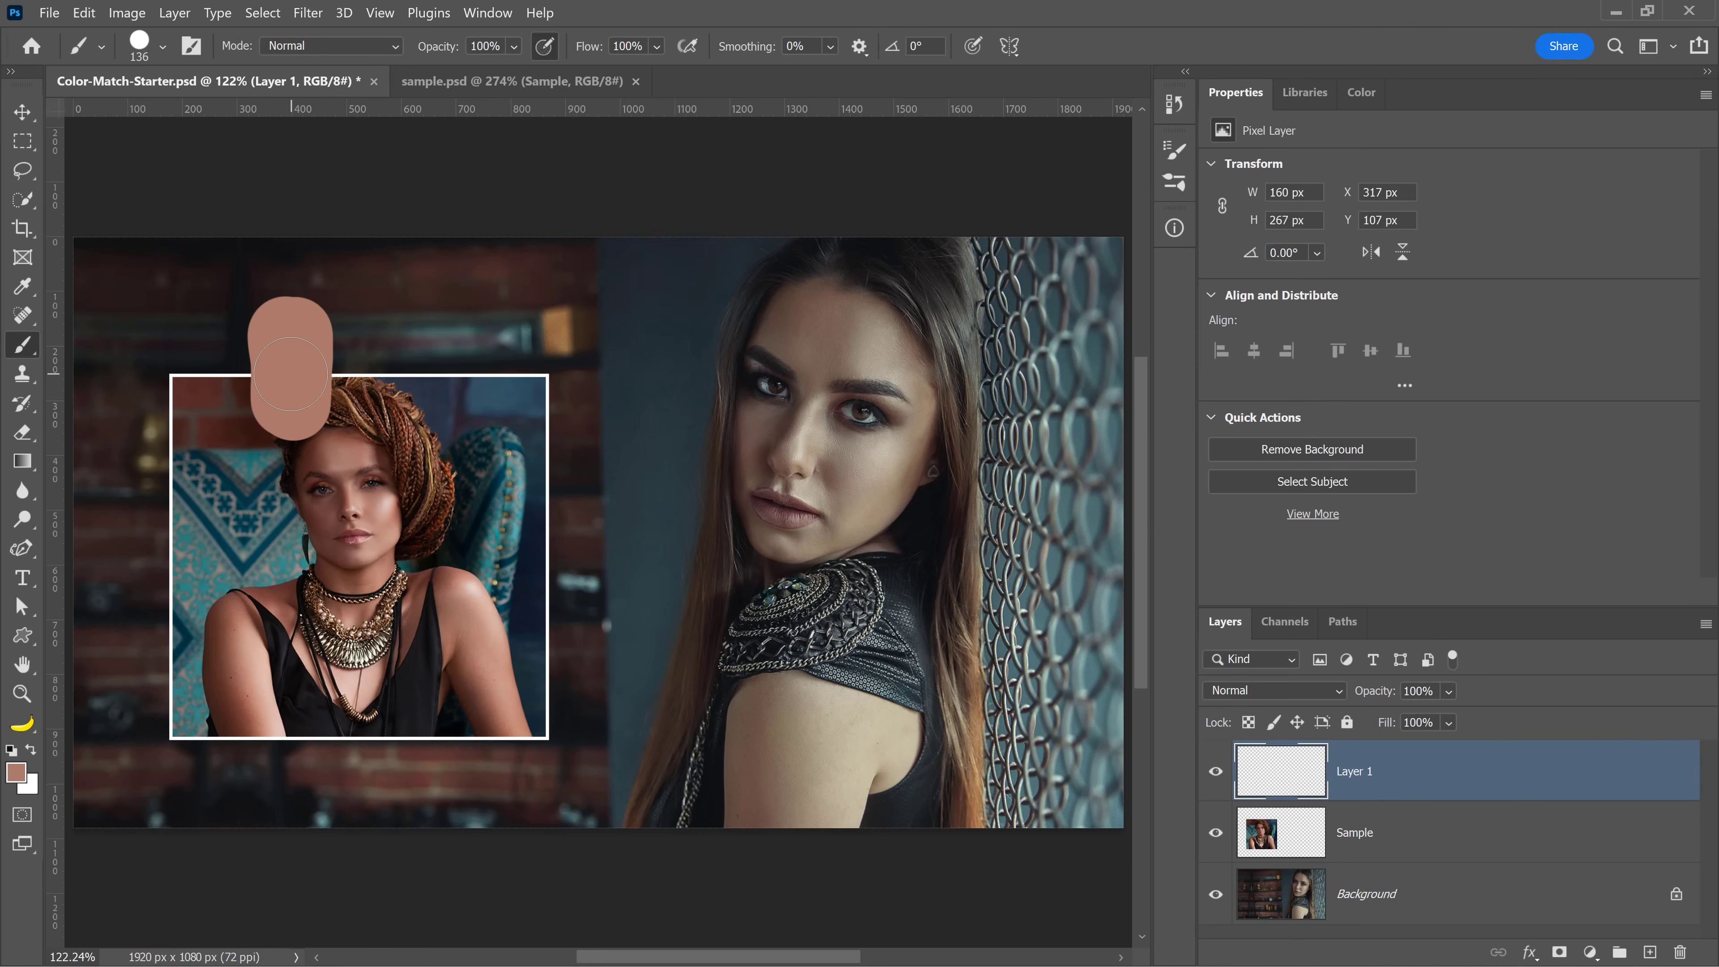
# Sample the main woman's skin tone and paint a second swatch beside the first one
pyautogui.click(1216, 775)
pyautogui.click(1216, 776)
pyautogui.press('alt')
pyautogui.keyDown('alt'); pyautogui.click(890, 532); pyautogui.keyUp('alt')
pyautogui.moveTo(891, 532); pyautogui.dragTo(807, 444)
pyautogui.keyDown('alt'); pyautogui.click(821, 346); pyautogui.keyUp('alt')
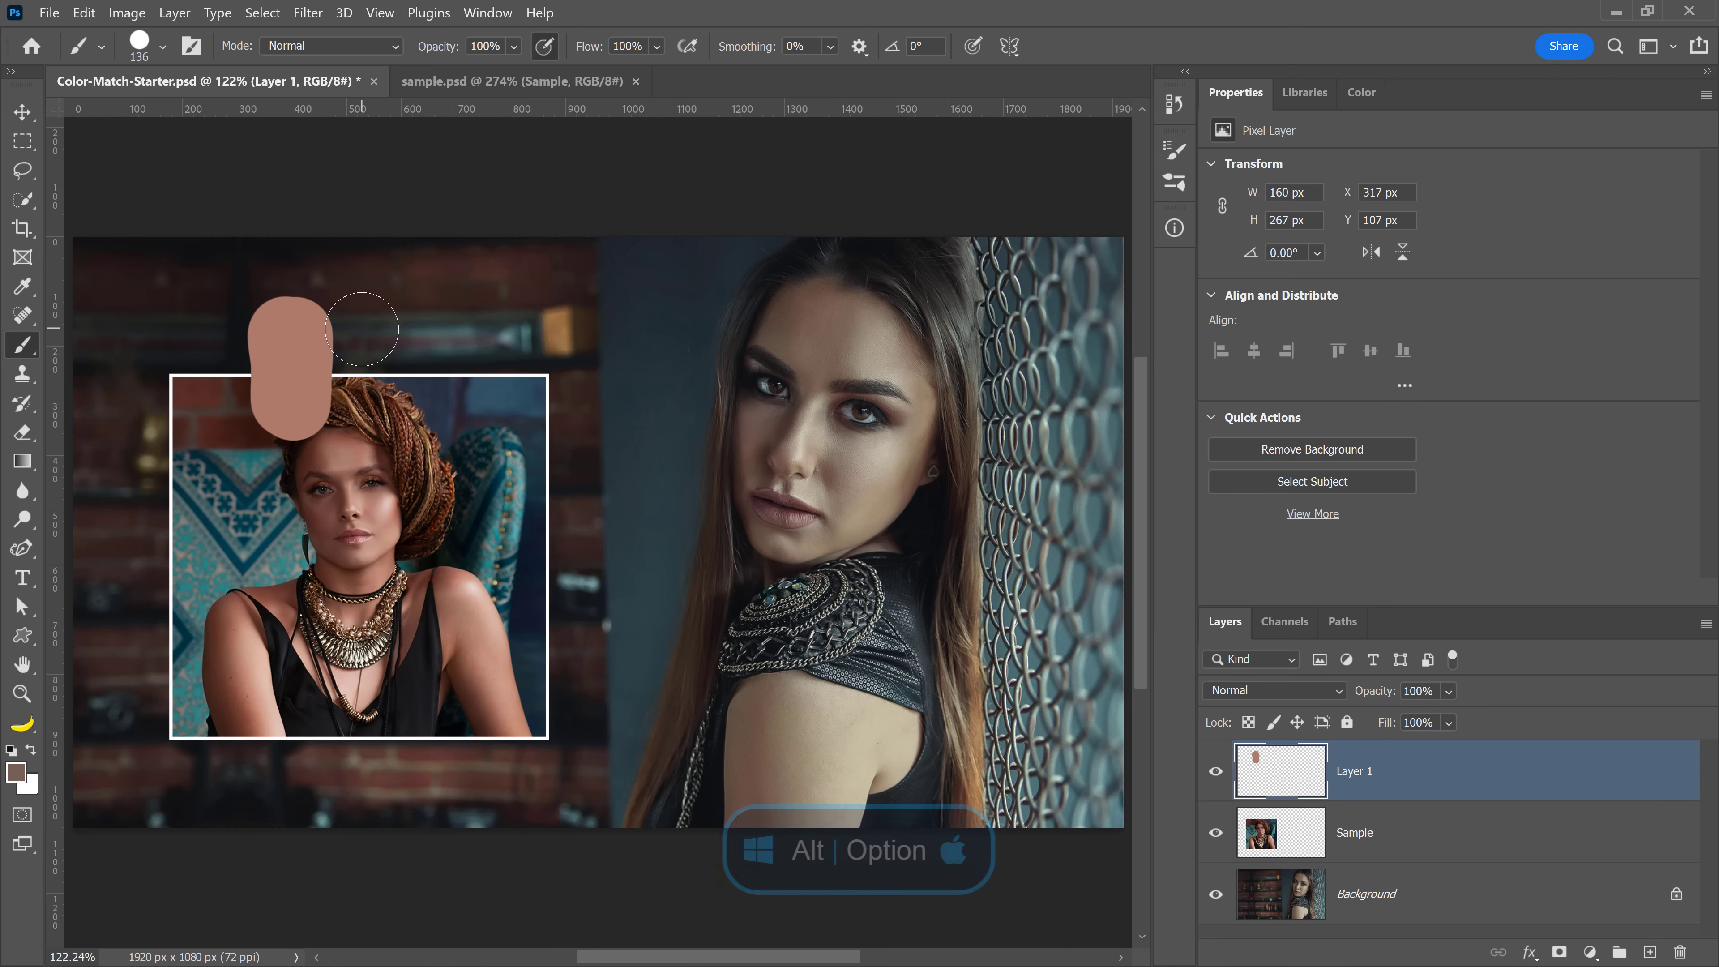
pyautogui.moveTo(392, 312); pyautogui.dragTo(393, 414)
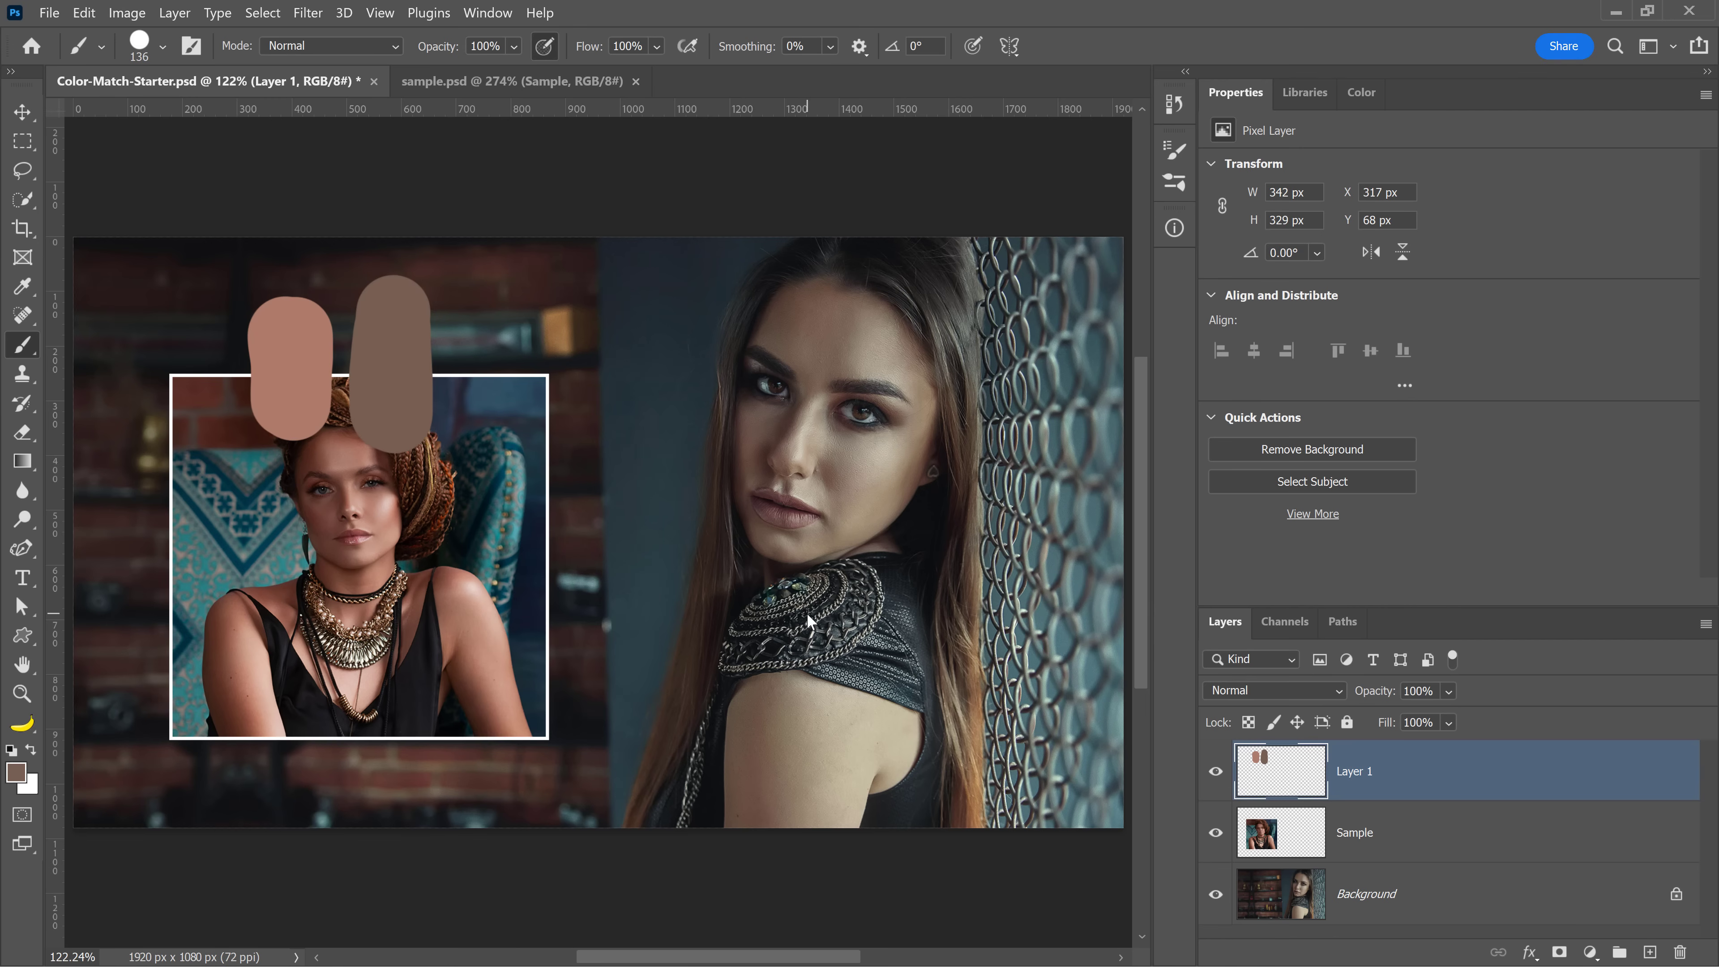
# Lasso a selection around the main woman's face and add a Curves adjustment layer masked to it
pyautogui.rightClick(23, 170)
pyautogui.click(122, 169)
pyautogui.moveTo(992, 369)
pyautogui.mouseDown()
pyautogui.moveTo(877, 264)
pyautogui.moveTo(806, 267)
pyautogui.moveTo(720, 318)
pyautogui.moveTo(676, 478)
pyautogui.moveTo(707, 566)
pyautogui.moveTo(806, 580)
pyautogui.moveTo(913, 549)
pyautogui.moveTo(973, 476)
pyautogui.mouseUp()
pyautogui.click(1586, 952)
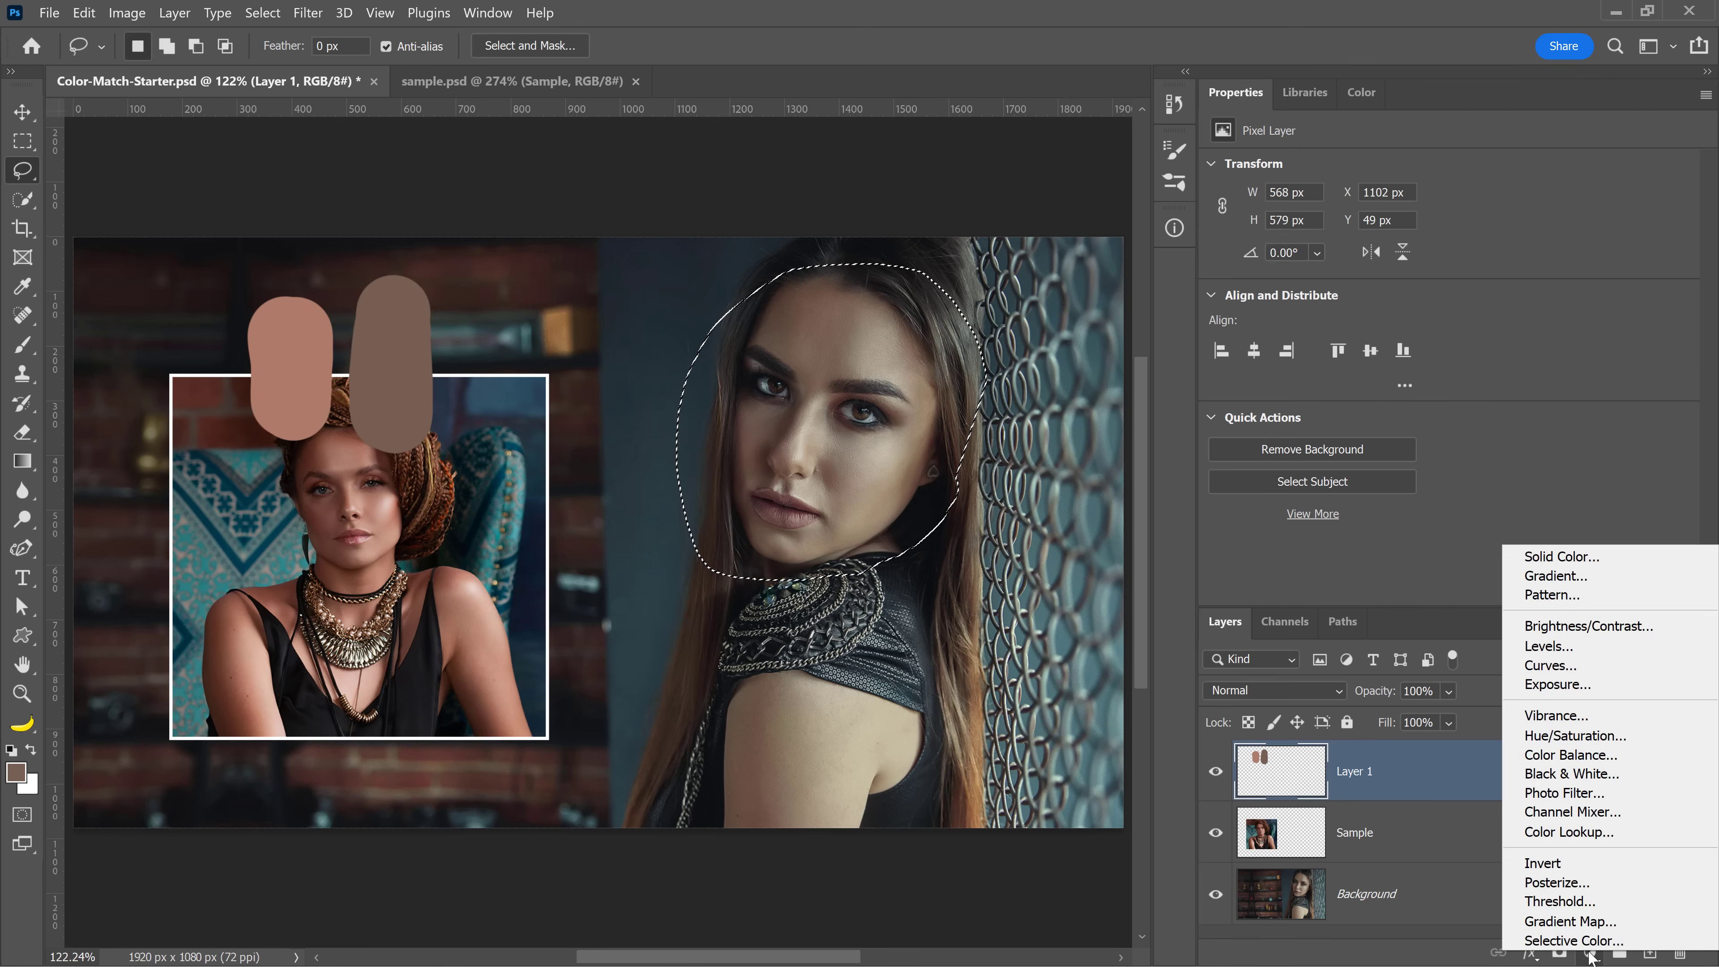
pyautogui.click(1562, 664)
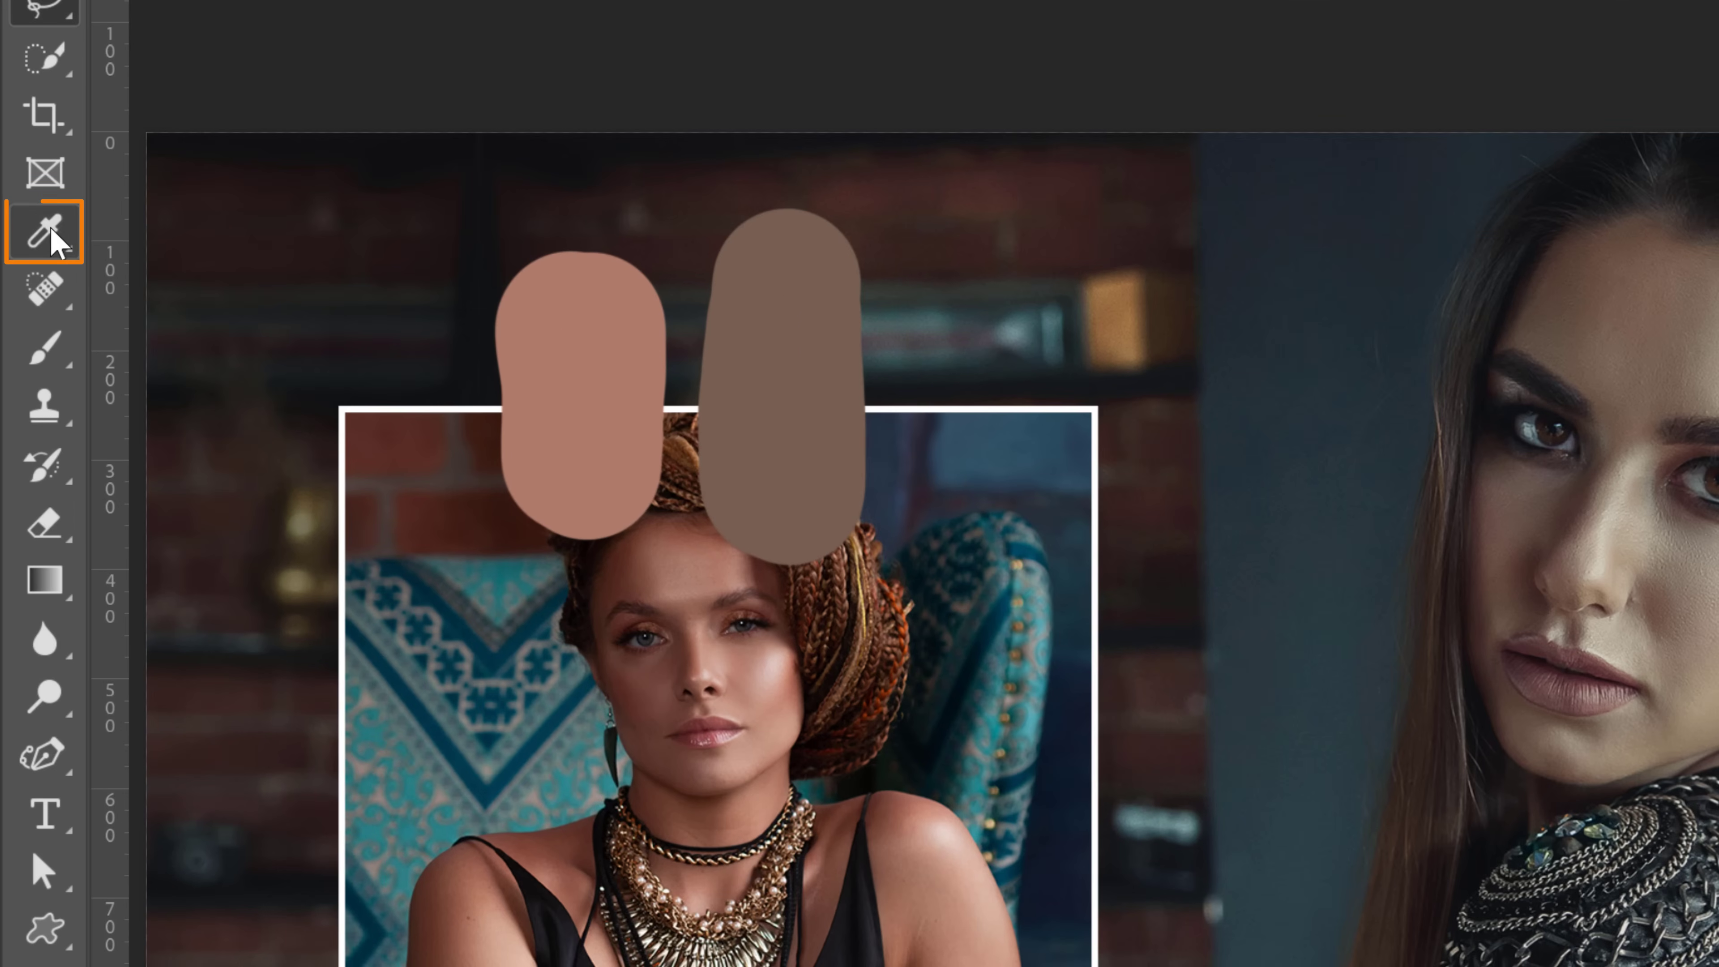
# Place color samplers on the two skin swatches with the Color Sampler Tool
pyautogui.rightClick(51, 229)
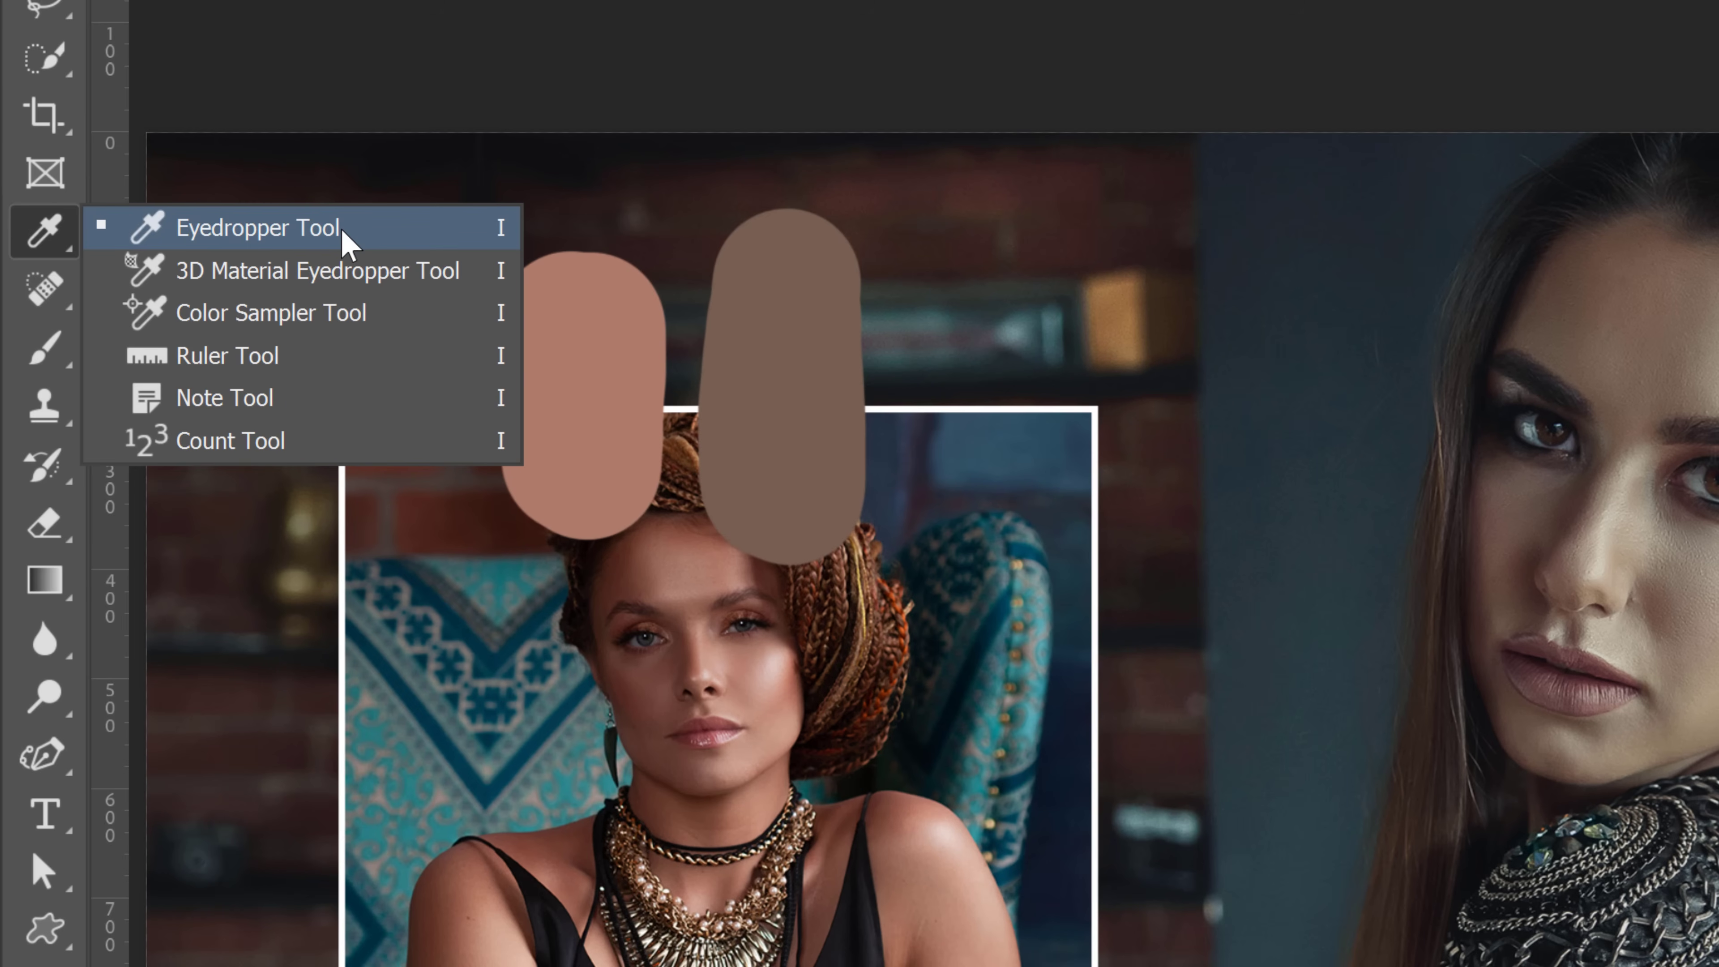
pyautogui.click(472, 313)
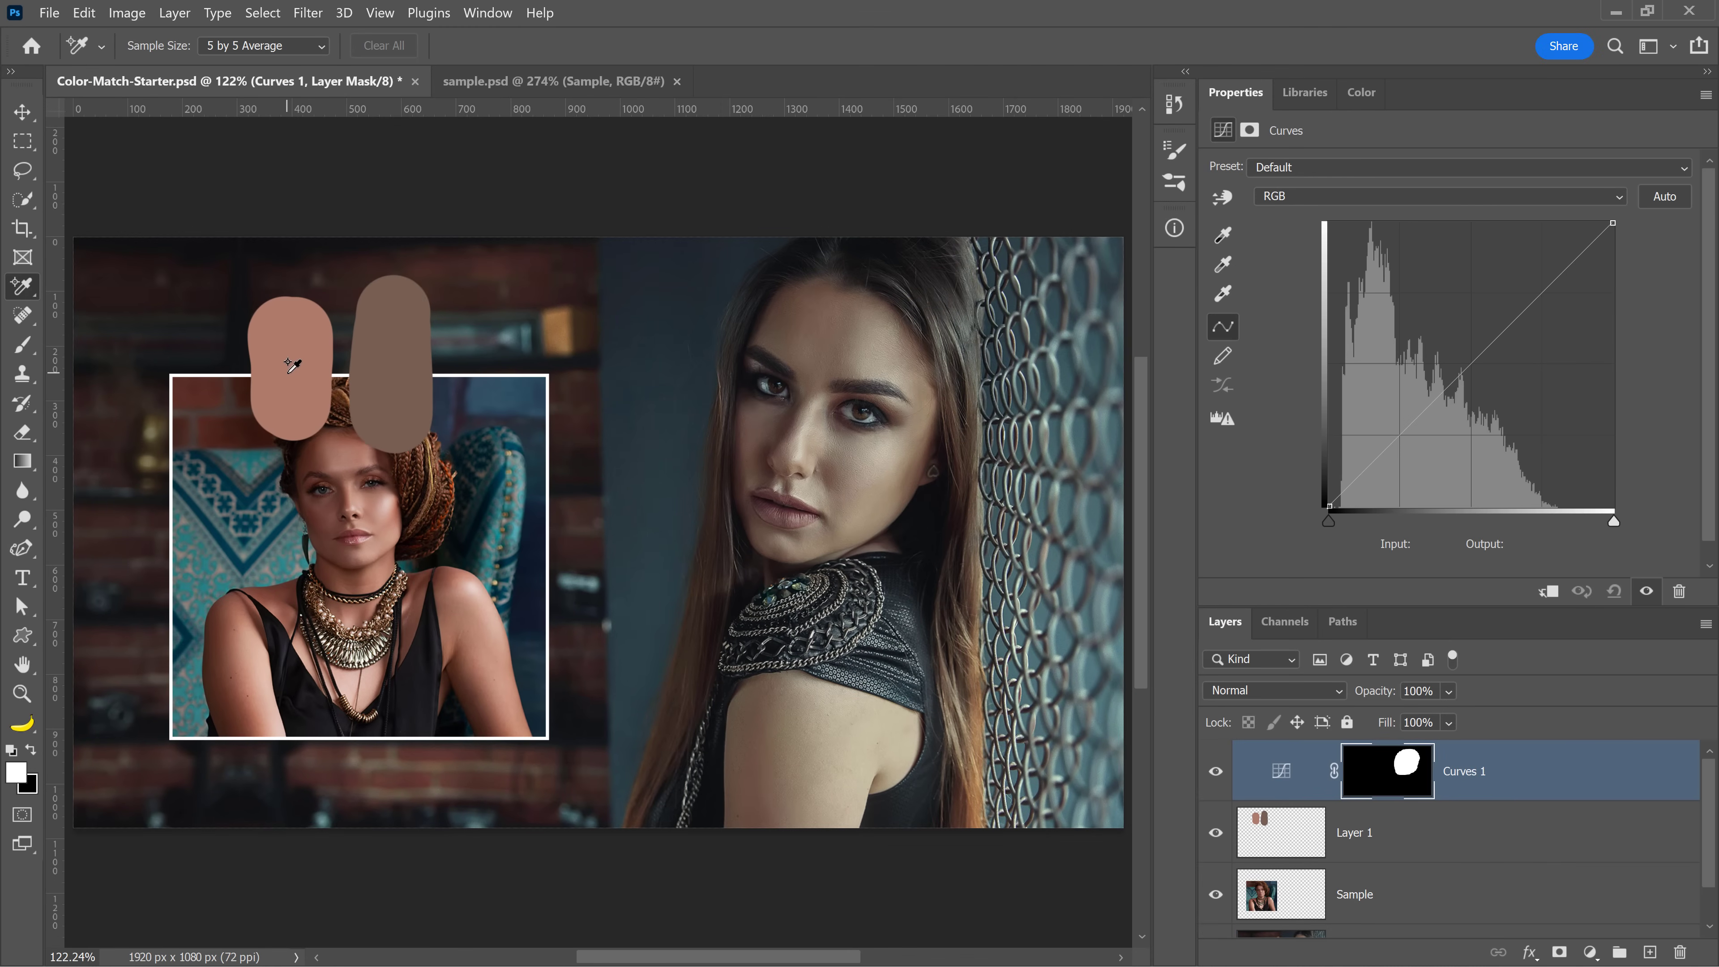
pyautogui.click(287, 371)
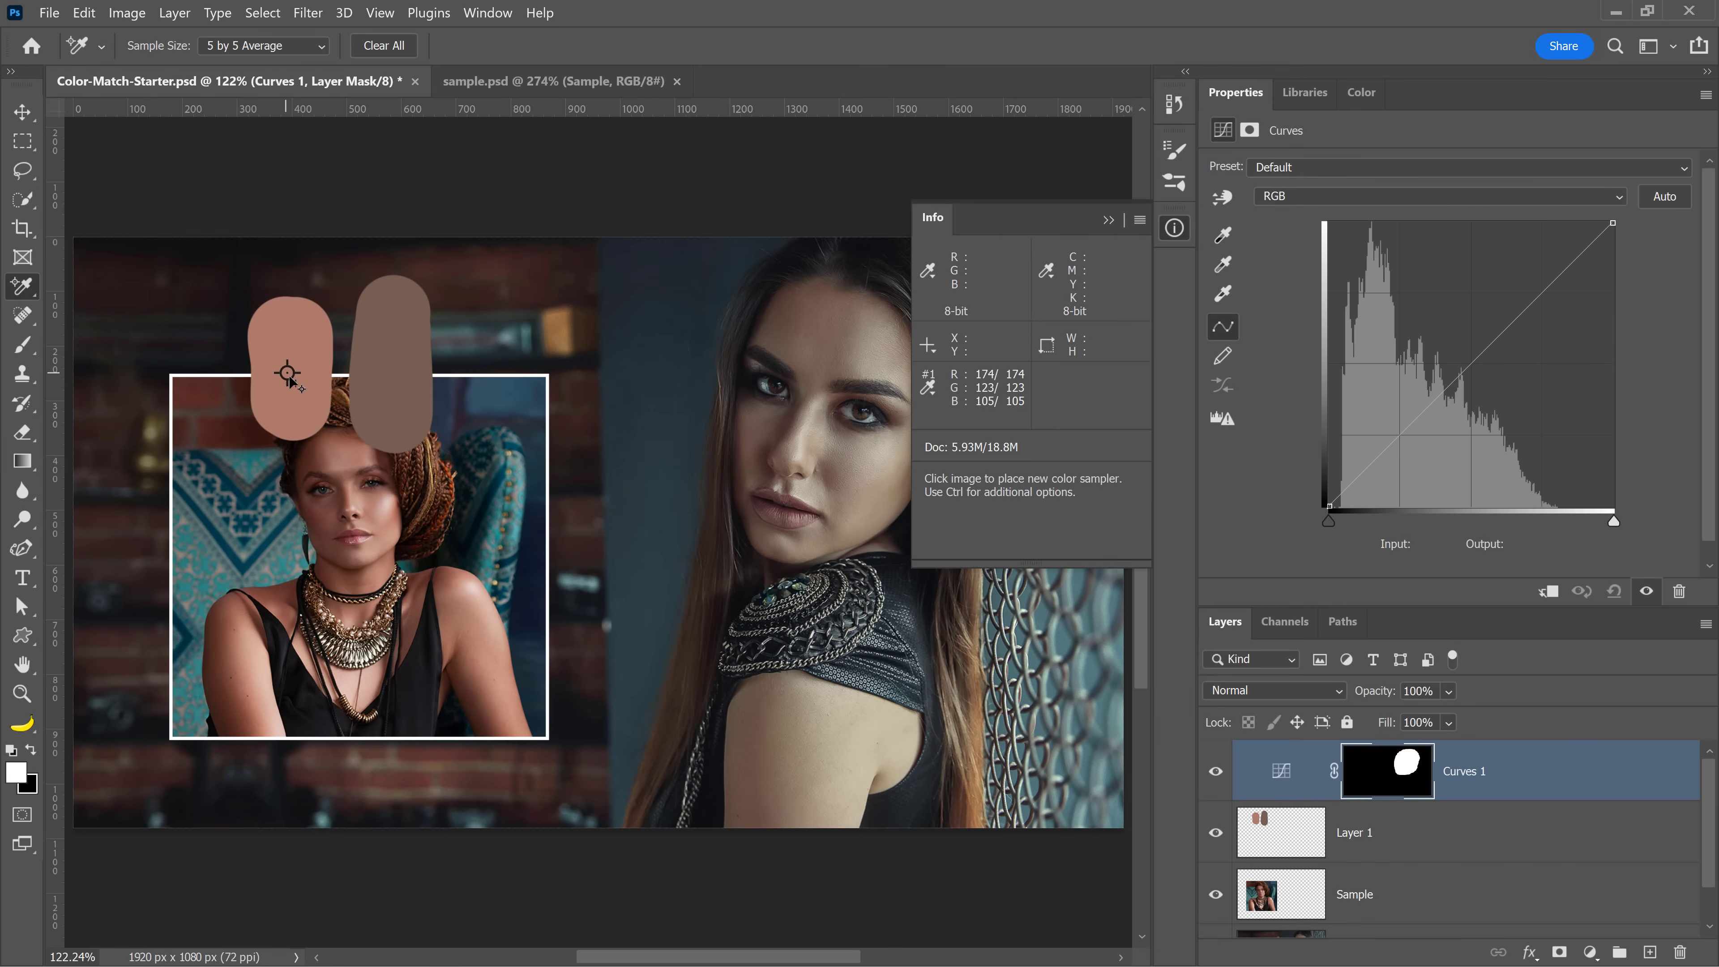
pyautogui.click(393, 373)
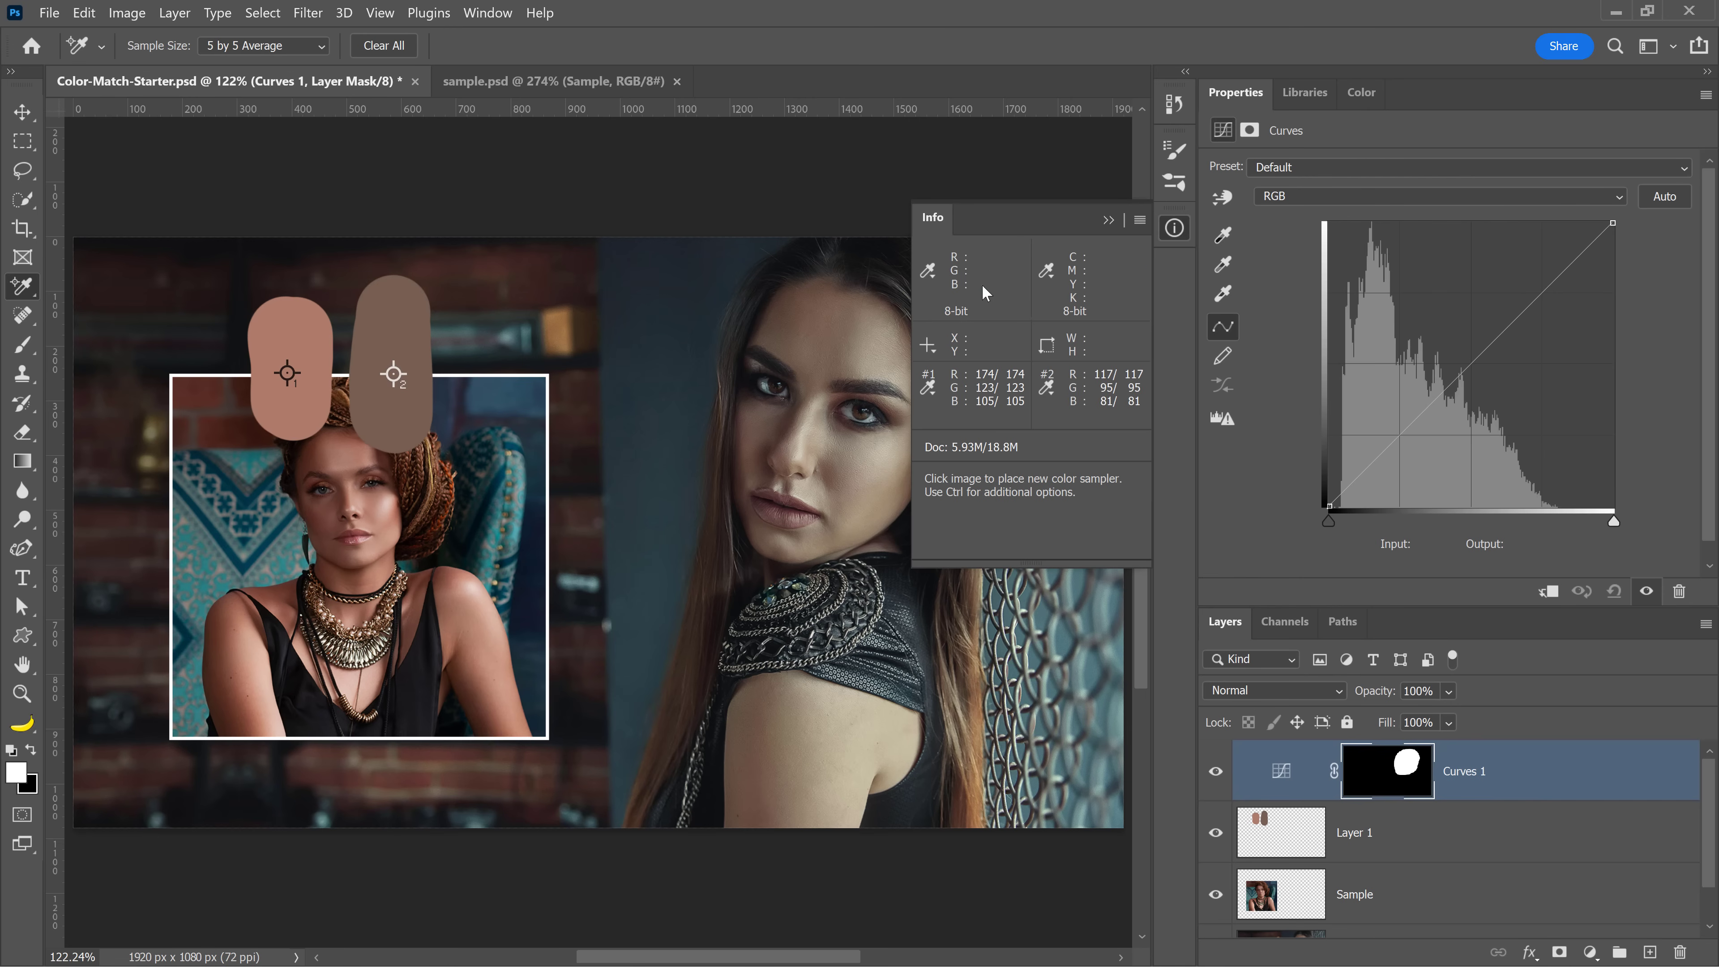
# Move the Curves layer beneath the swatch layer and then back to the top of the stack
pyautogui.click(487, 12)
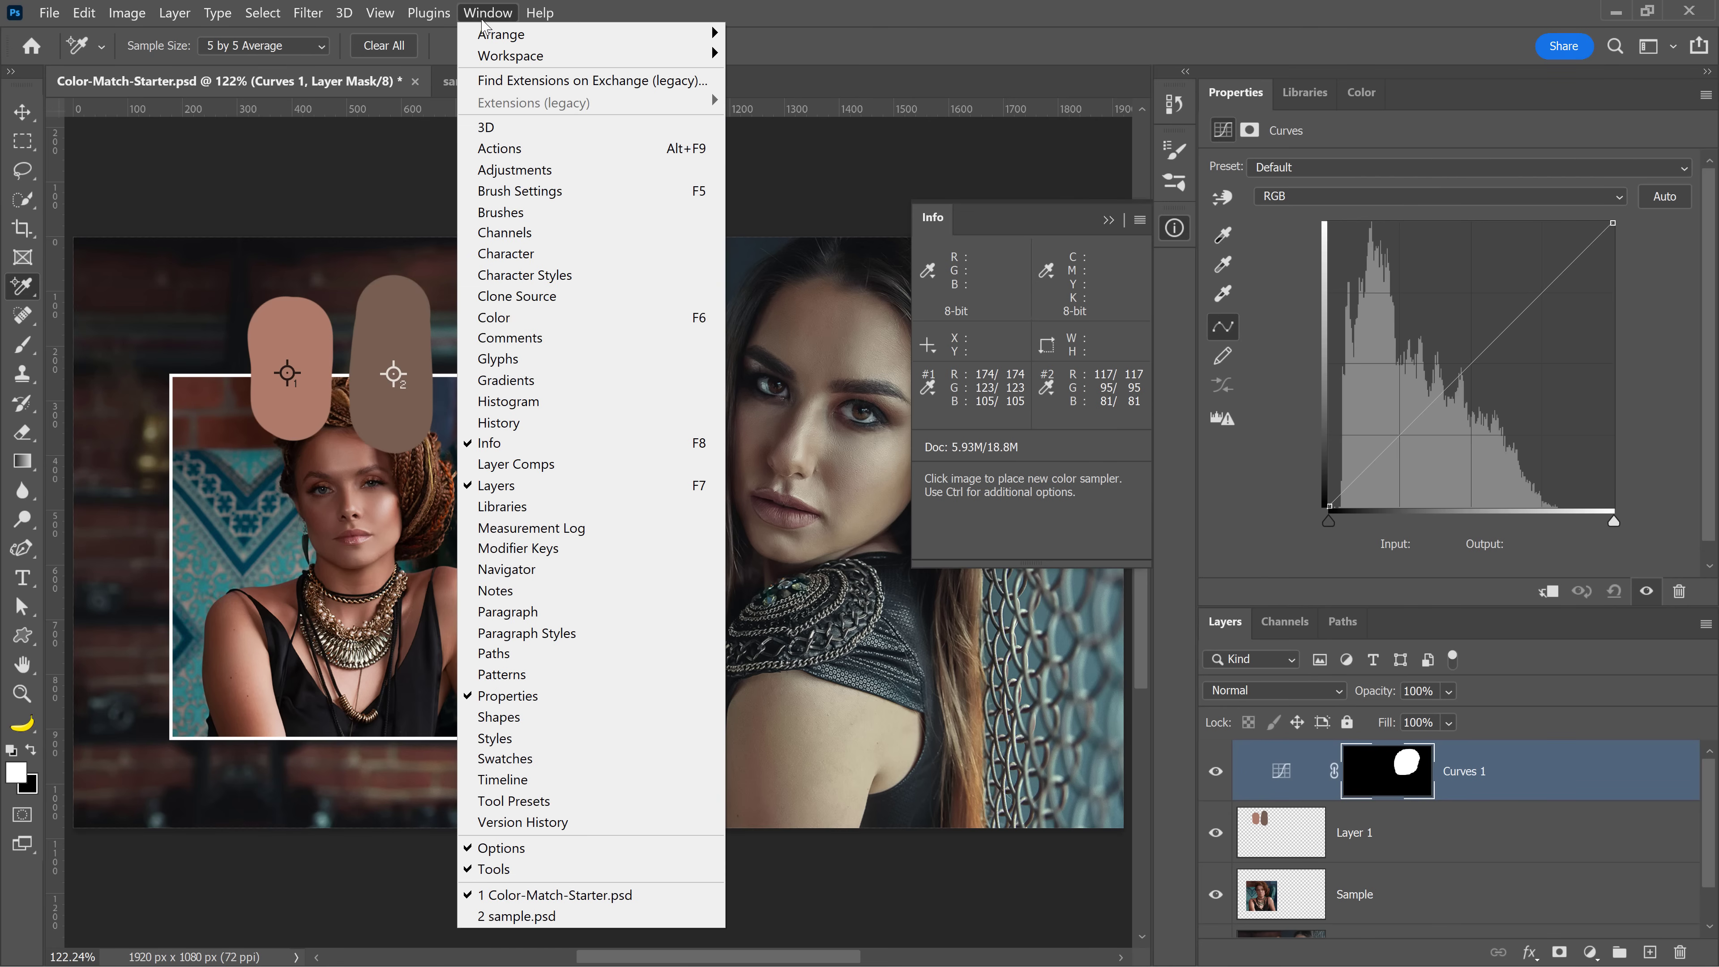
pyautogui.click(1024, 425)
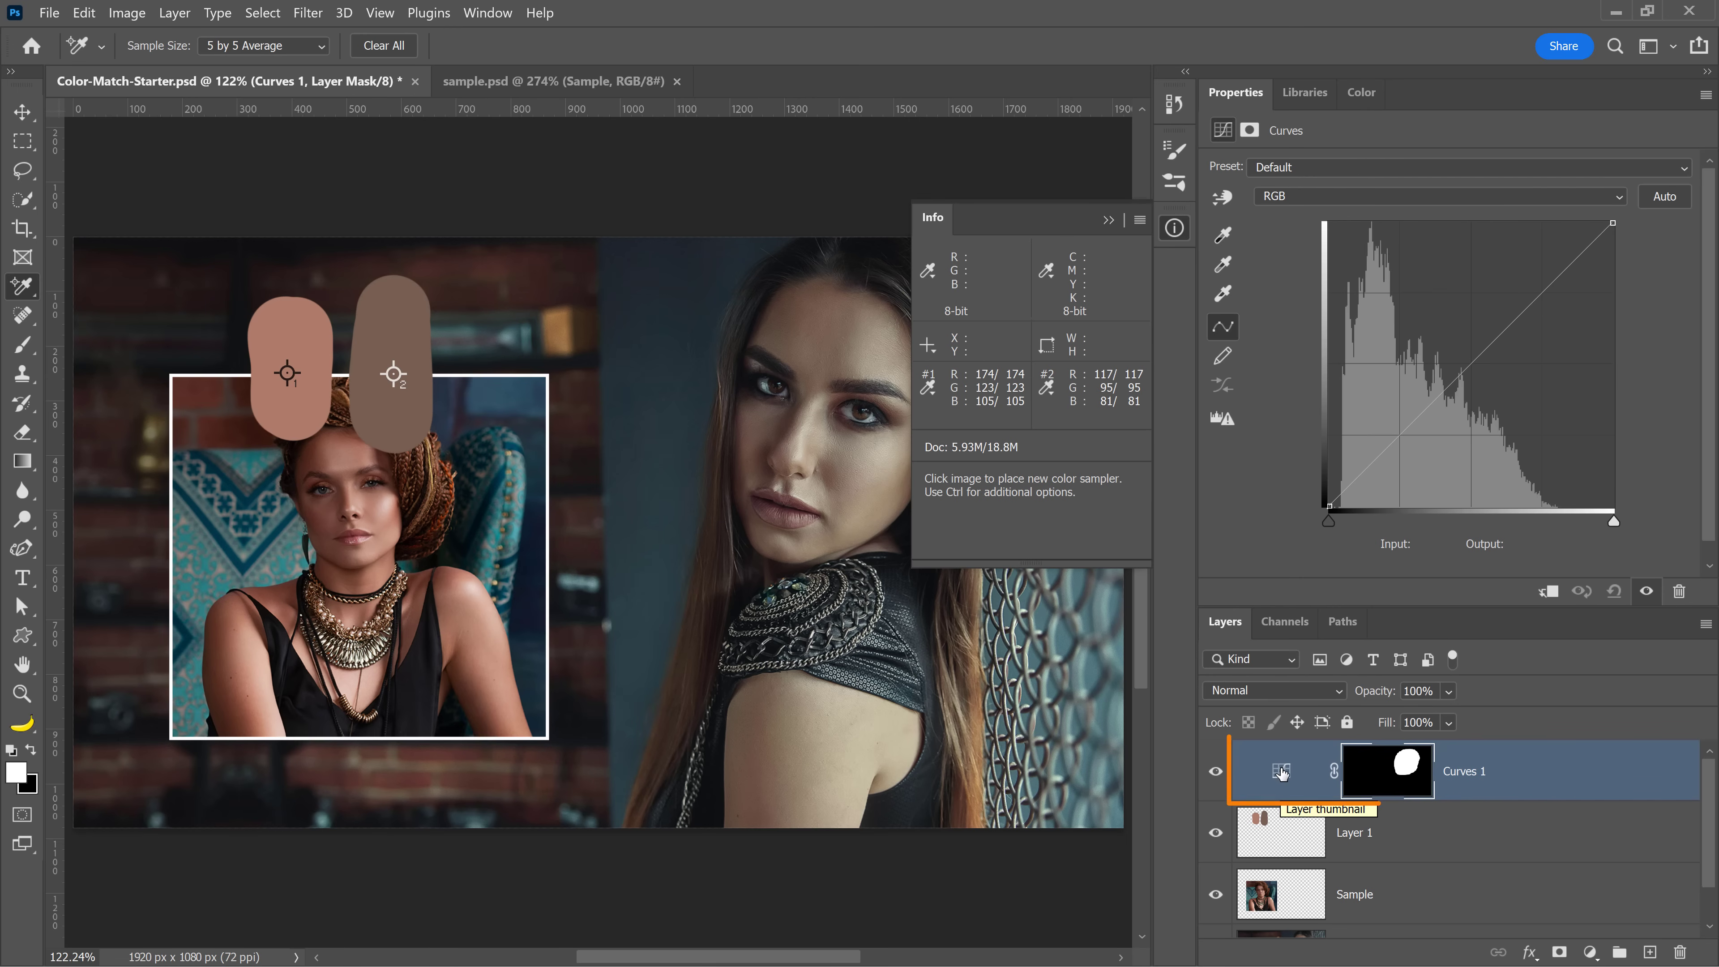
pyautogui.moveTo(1279, 768); pyautogui.dragTo(1287, 858)
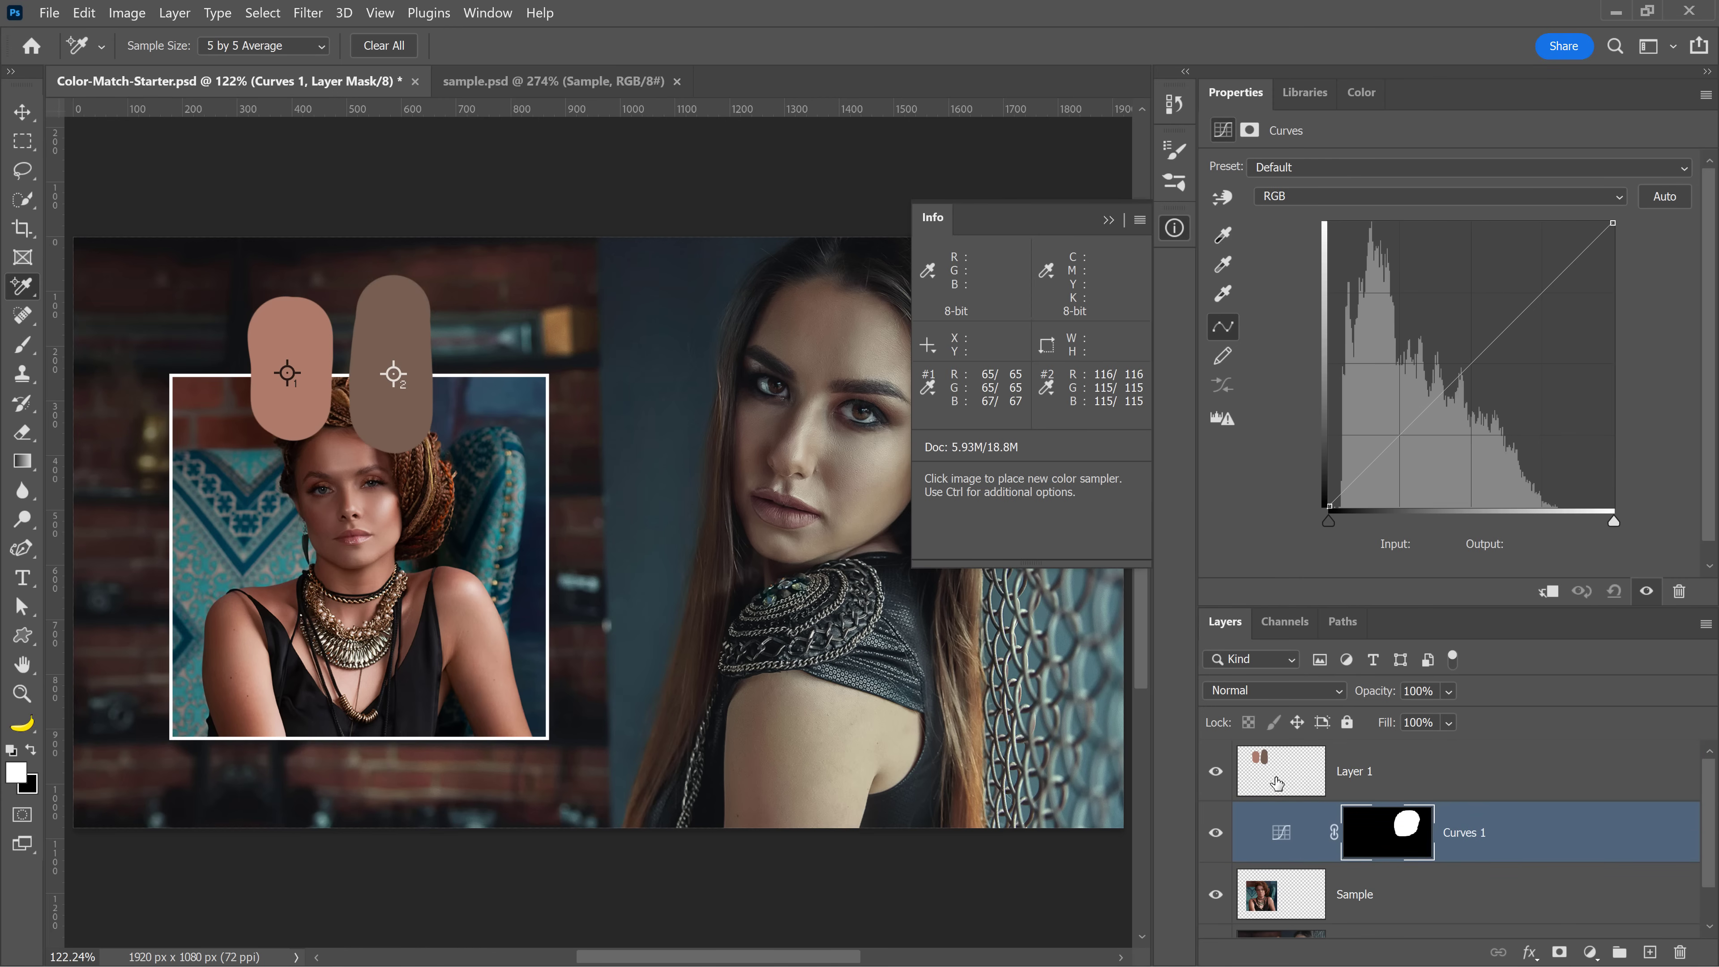
pyautogui.click(1281, 832)
pyautogui.moveTo(1281, 832); pyautogui.dragTo(1253, 784)
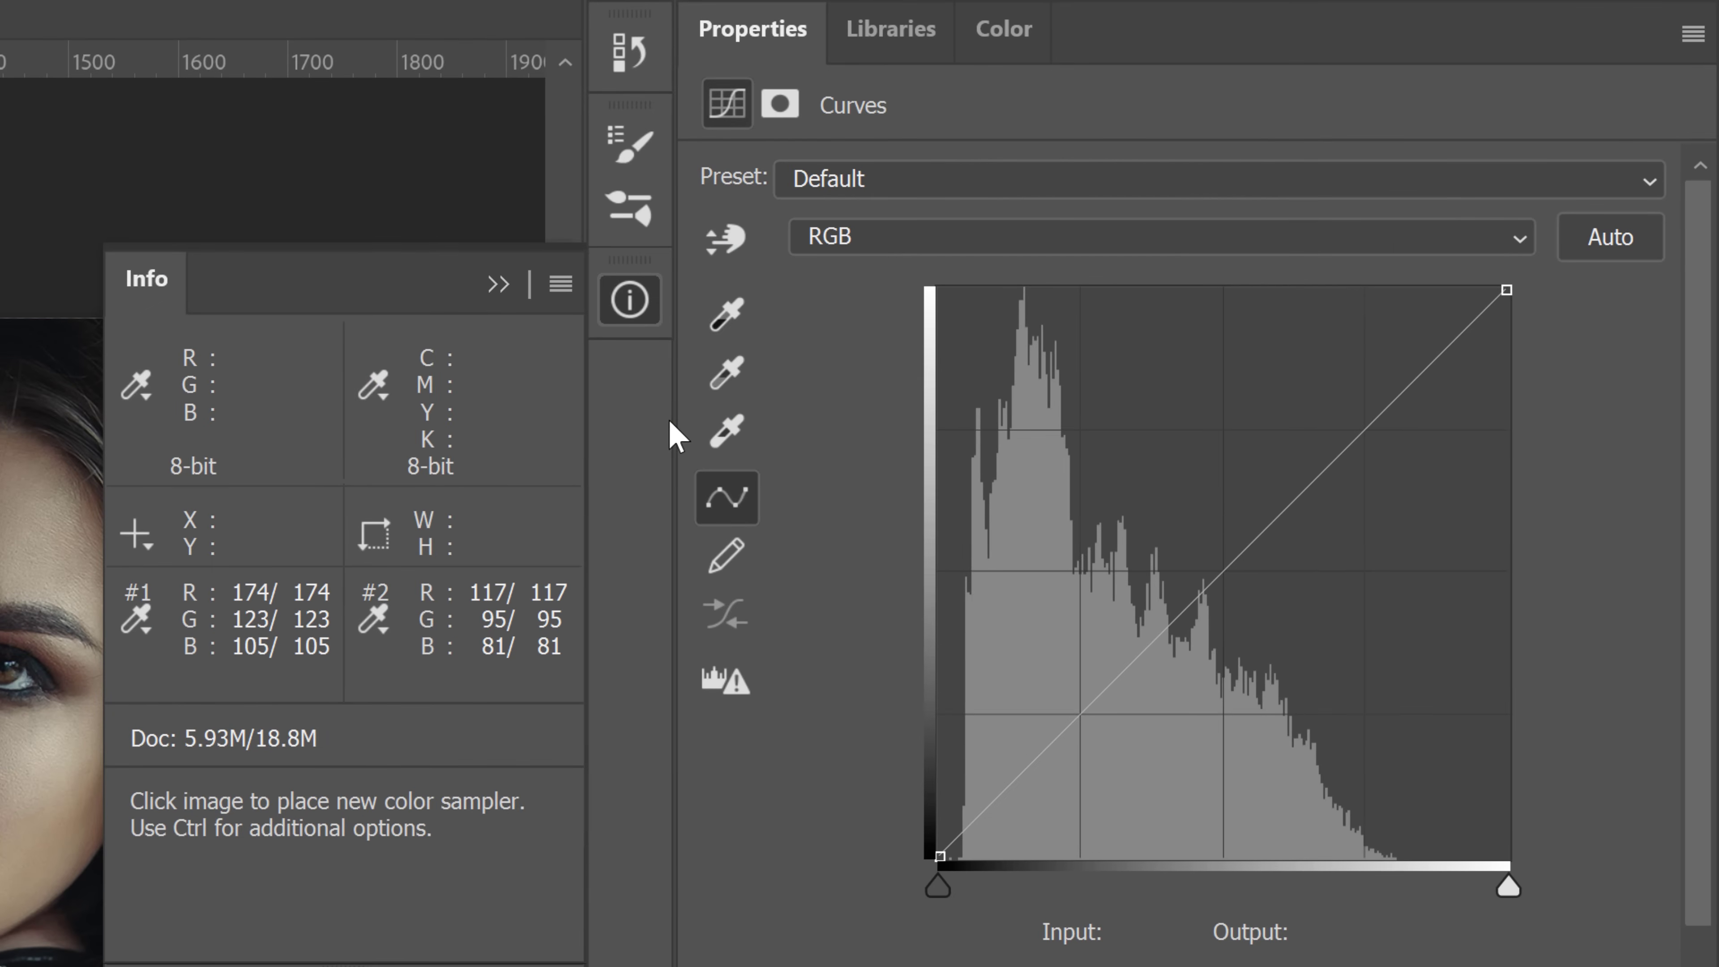
# Add a curve point from the image with the Curves targeted adjustment tool and inspect the Red, Green and Blue channel curves
pyautogui.click(725, 237)
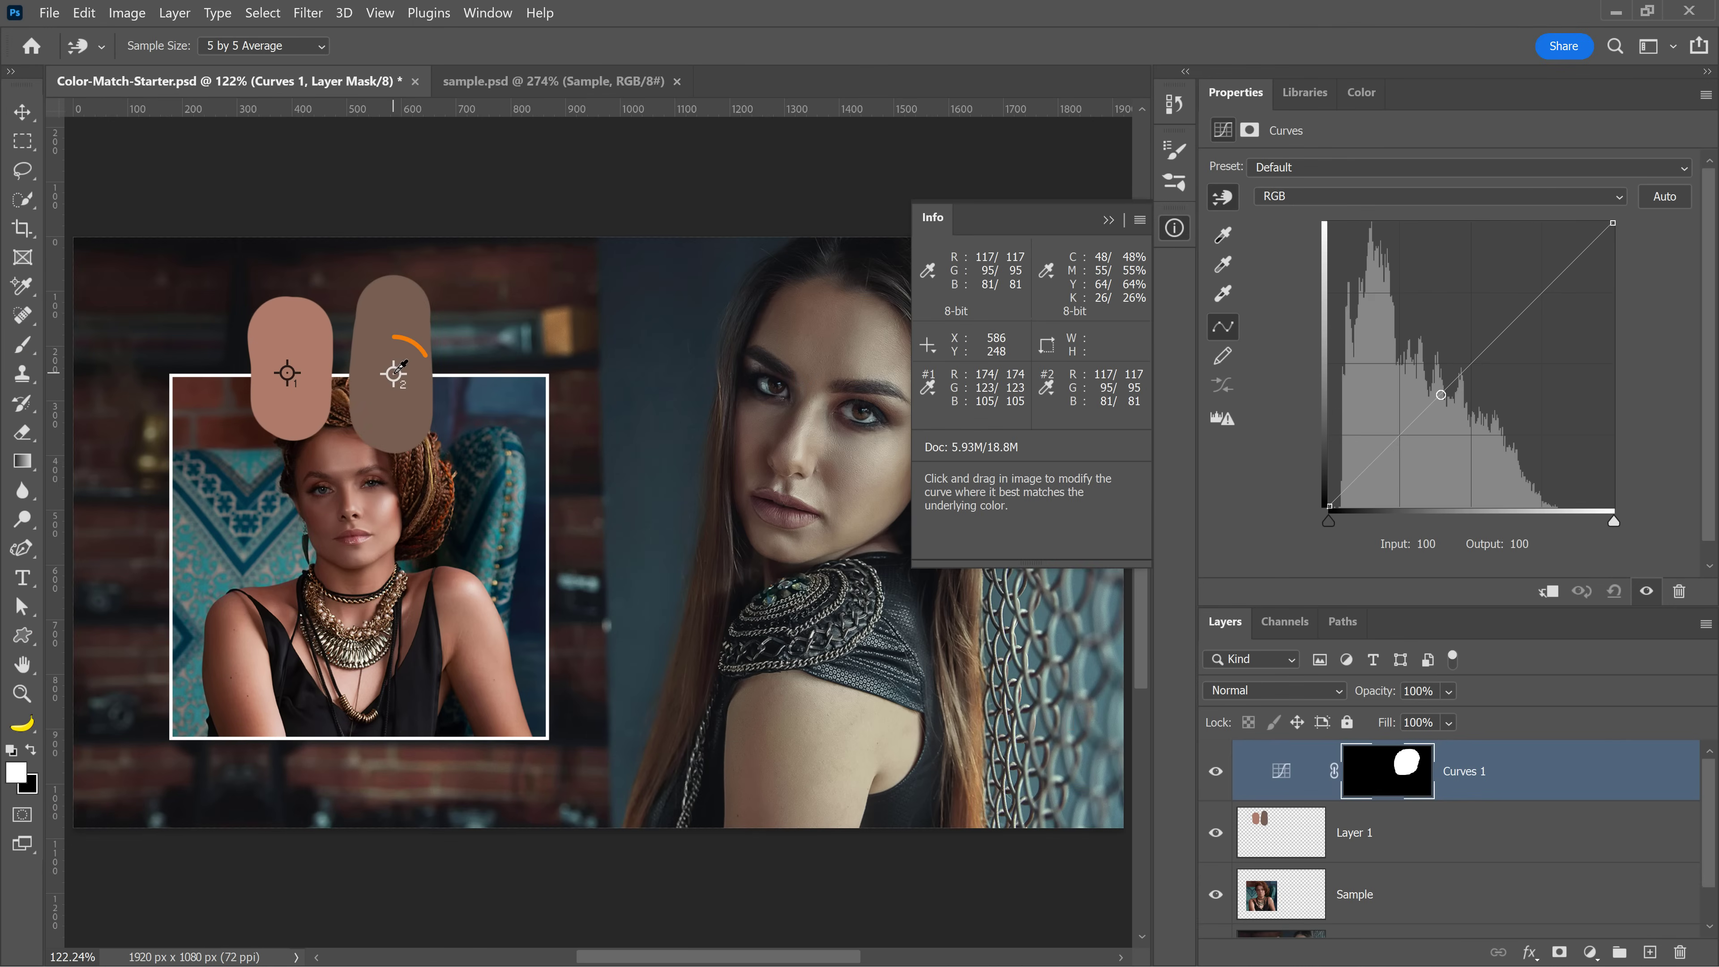
pyautogui.click(397, 370)
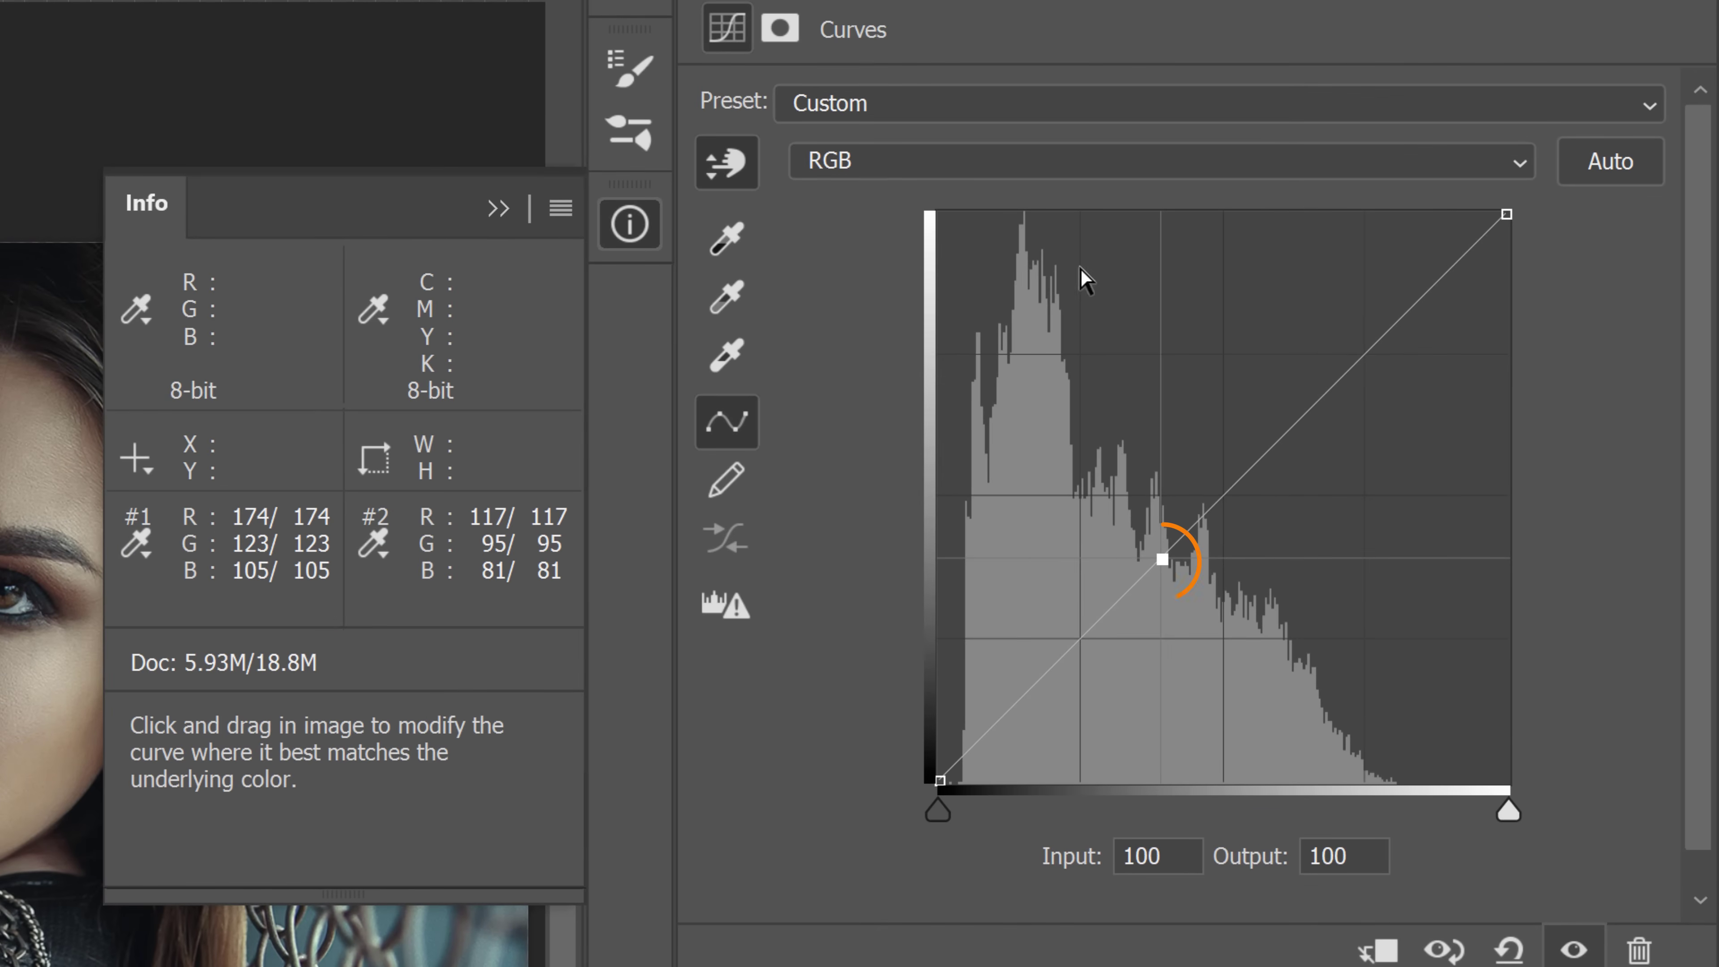
pyautogui.click(1140, 177)
pyautogui.click(964, 234)
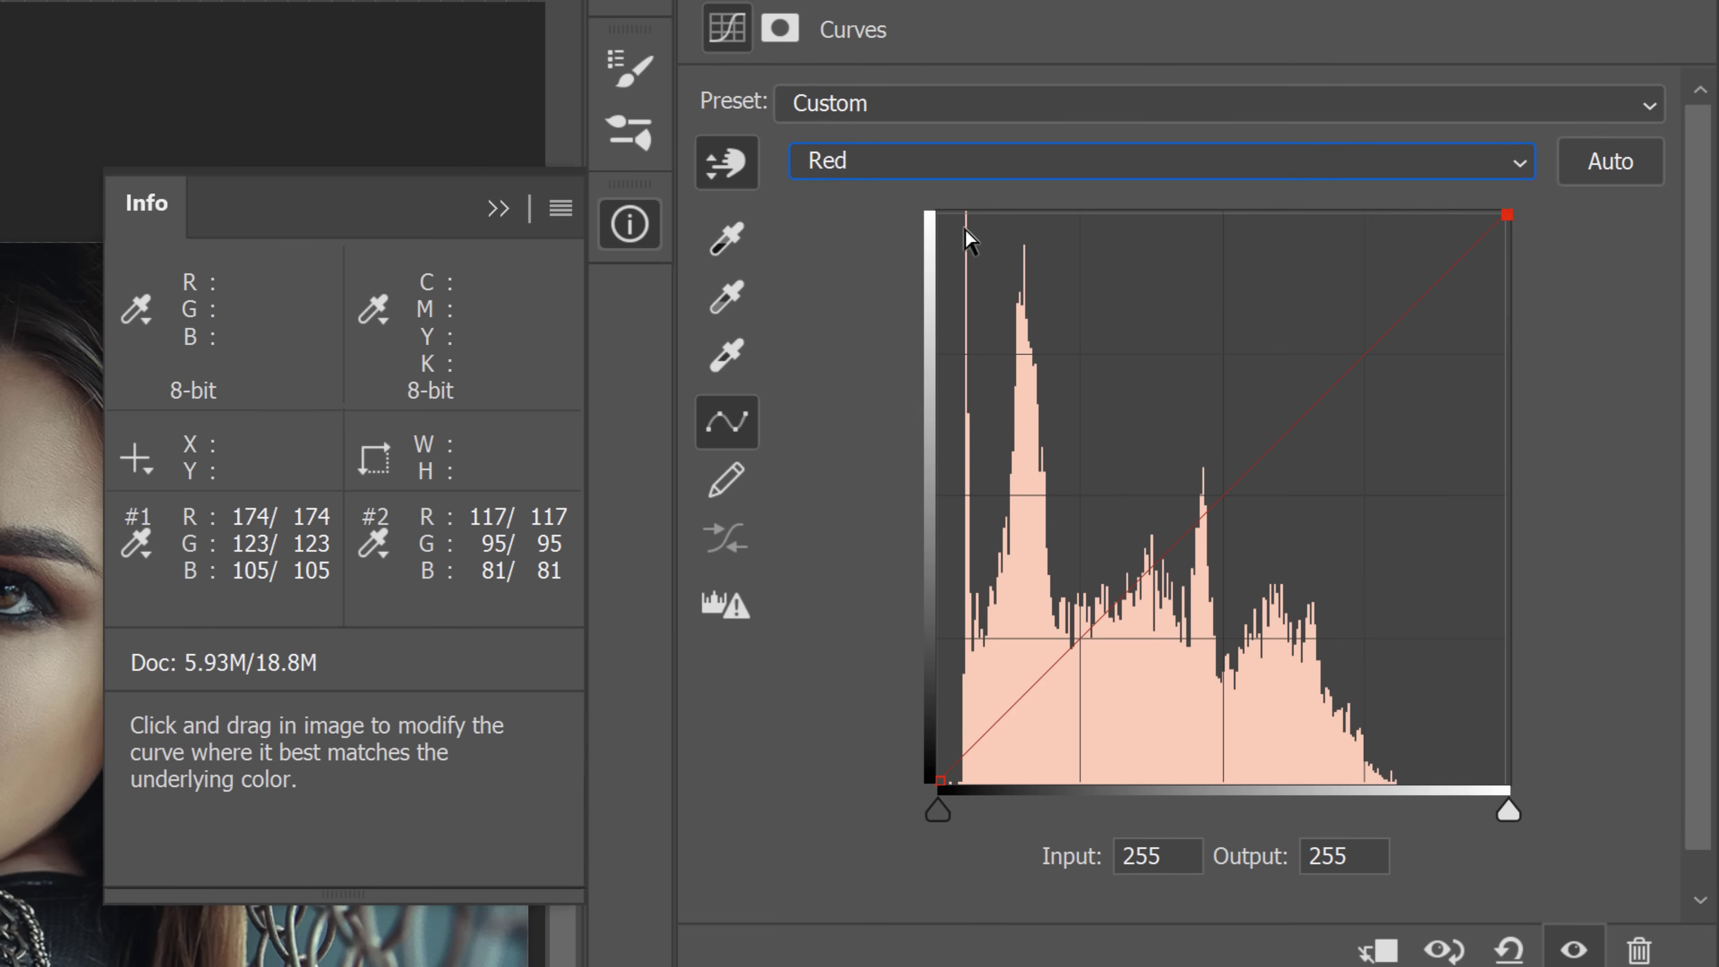
pyautogui.click(959, 167)
pyautogui.click(947, 264)
pyautogui.click(930, 169)
pyautogui.click(946, 298)
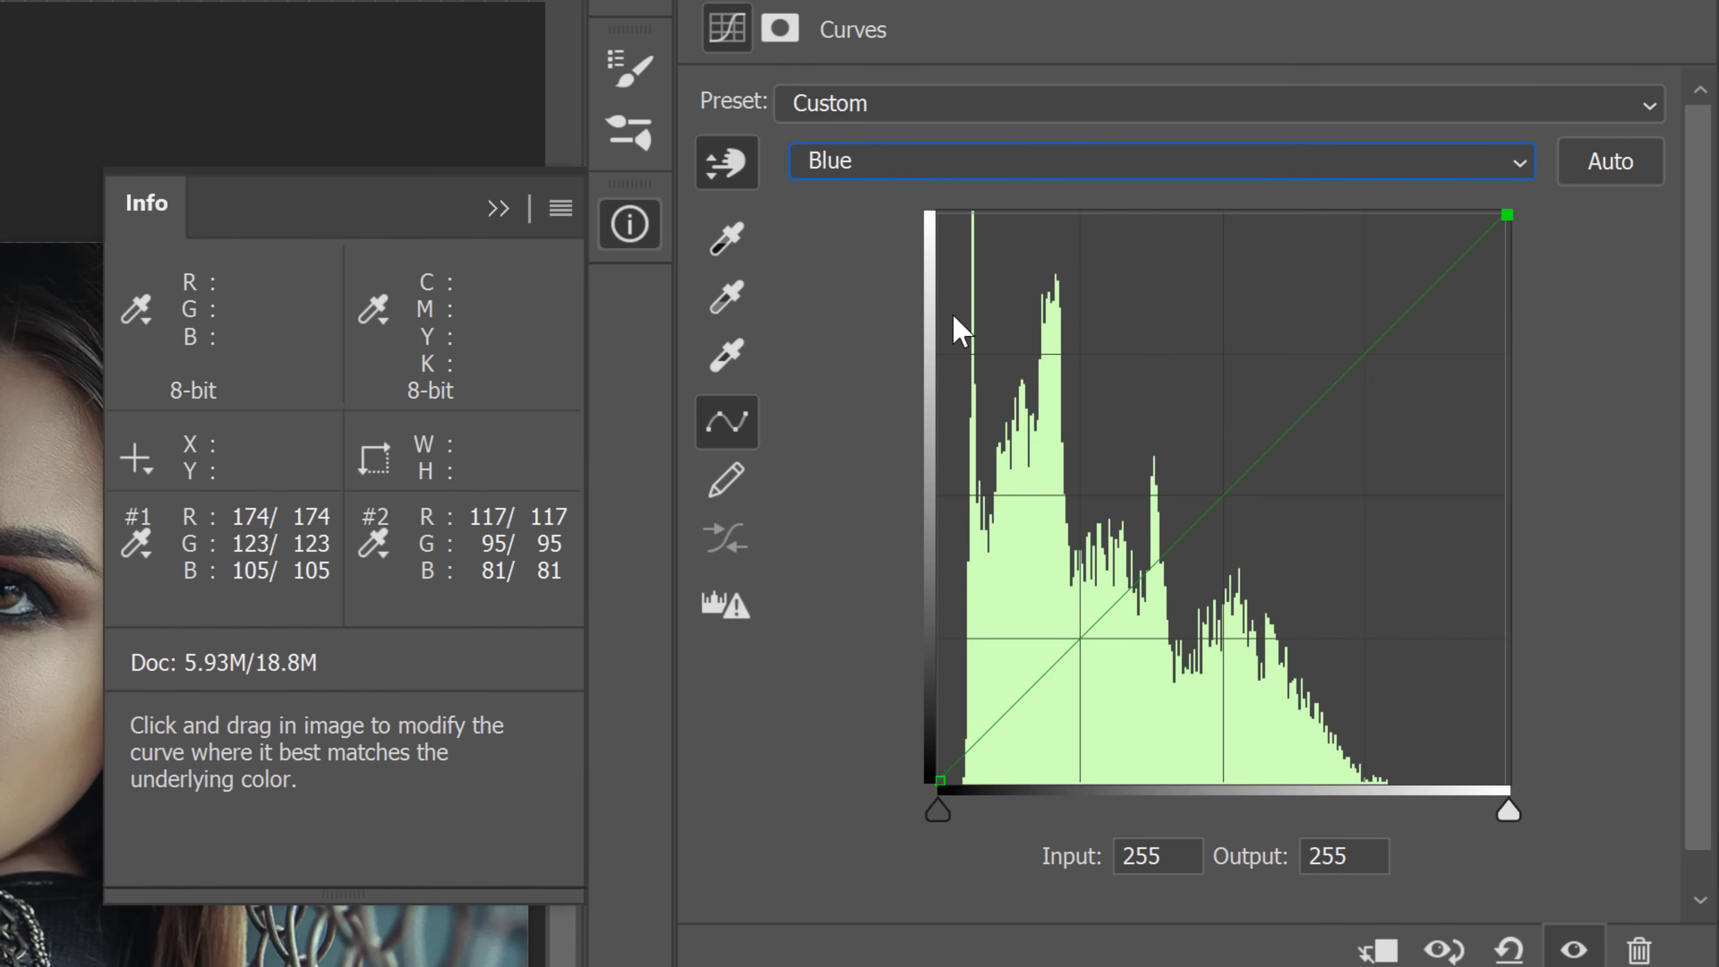
pyautogui.click(892, 164)
pyautogui.click(894, 204)
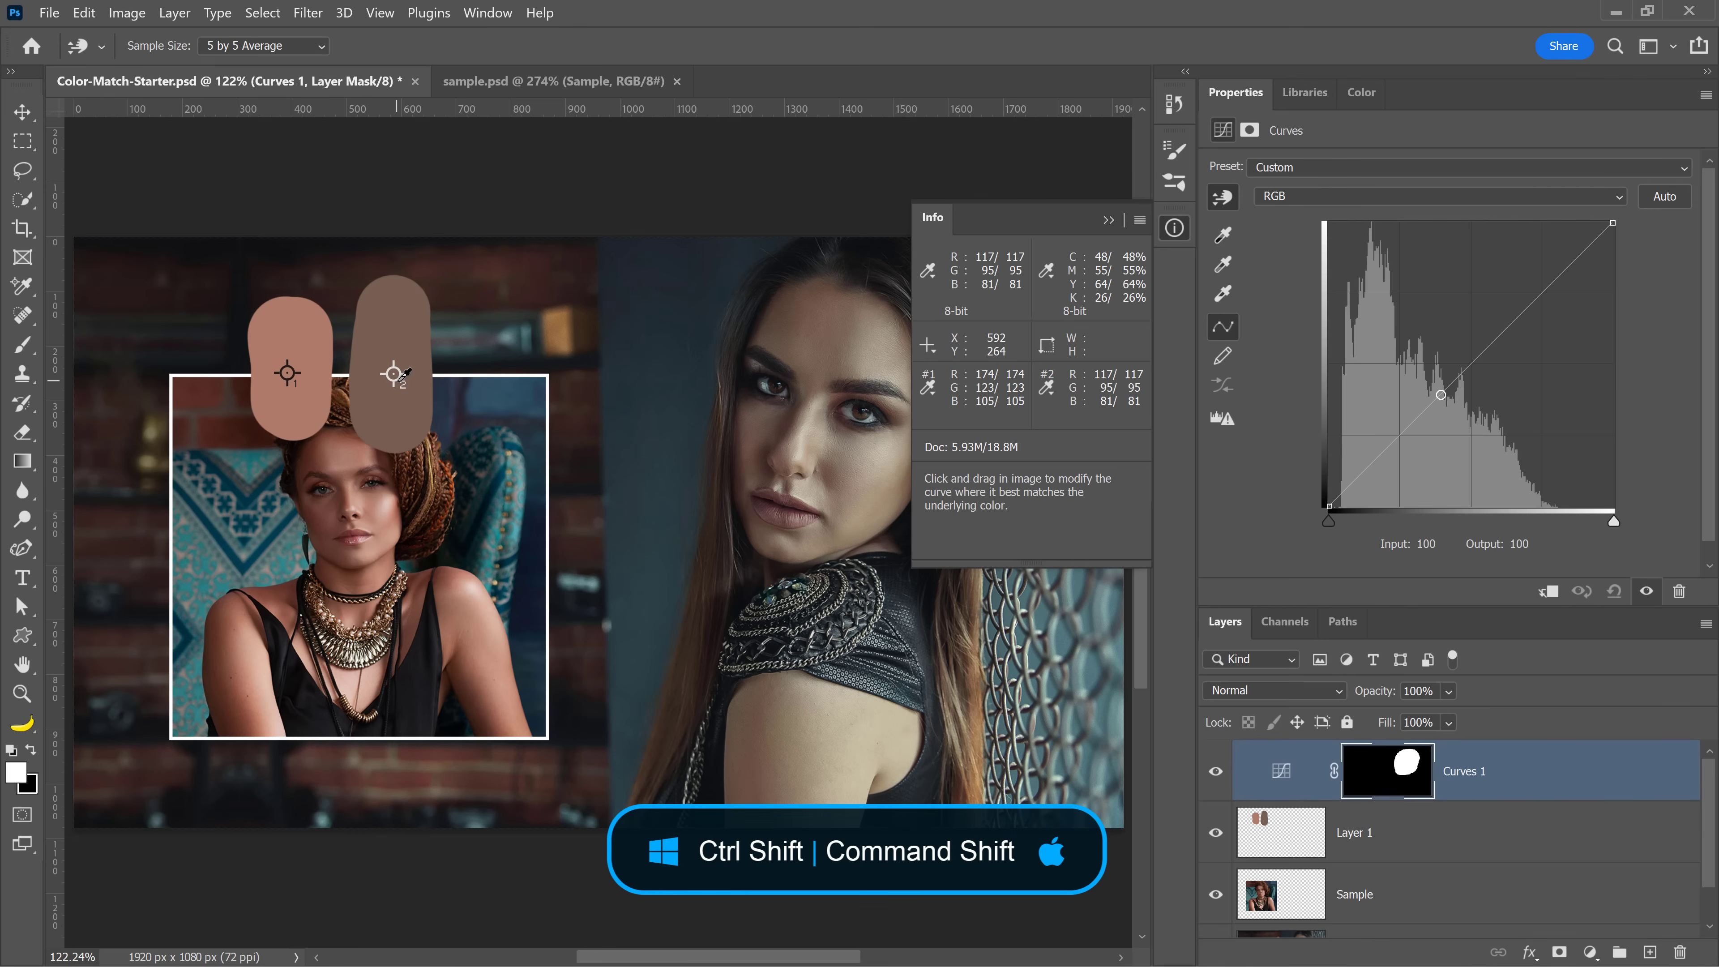
# Add points to the individual color channel curves at the second skin swatch's color
pyautogui.hotkey('ctrl', 'shift')
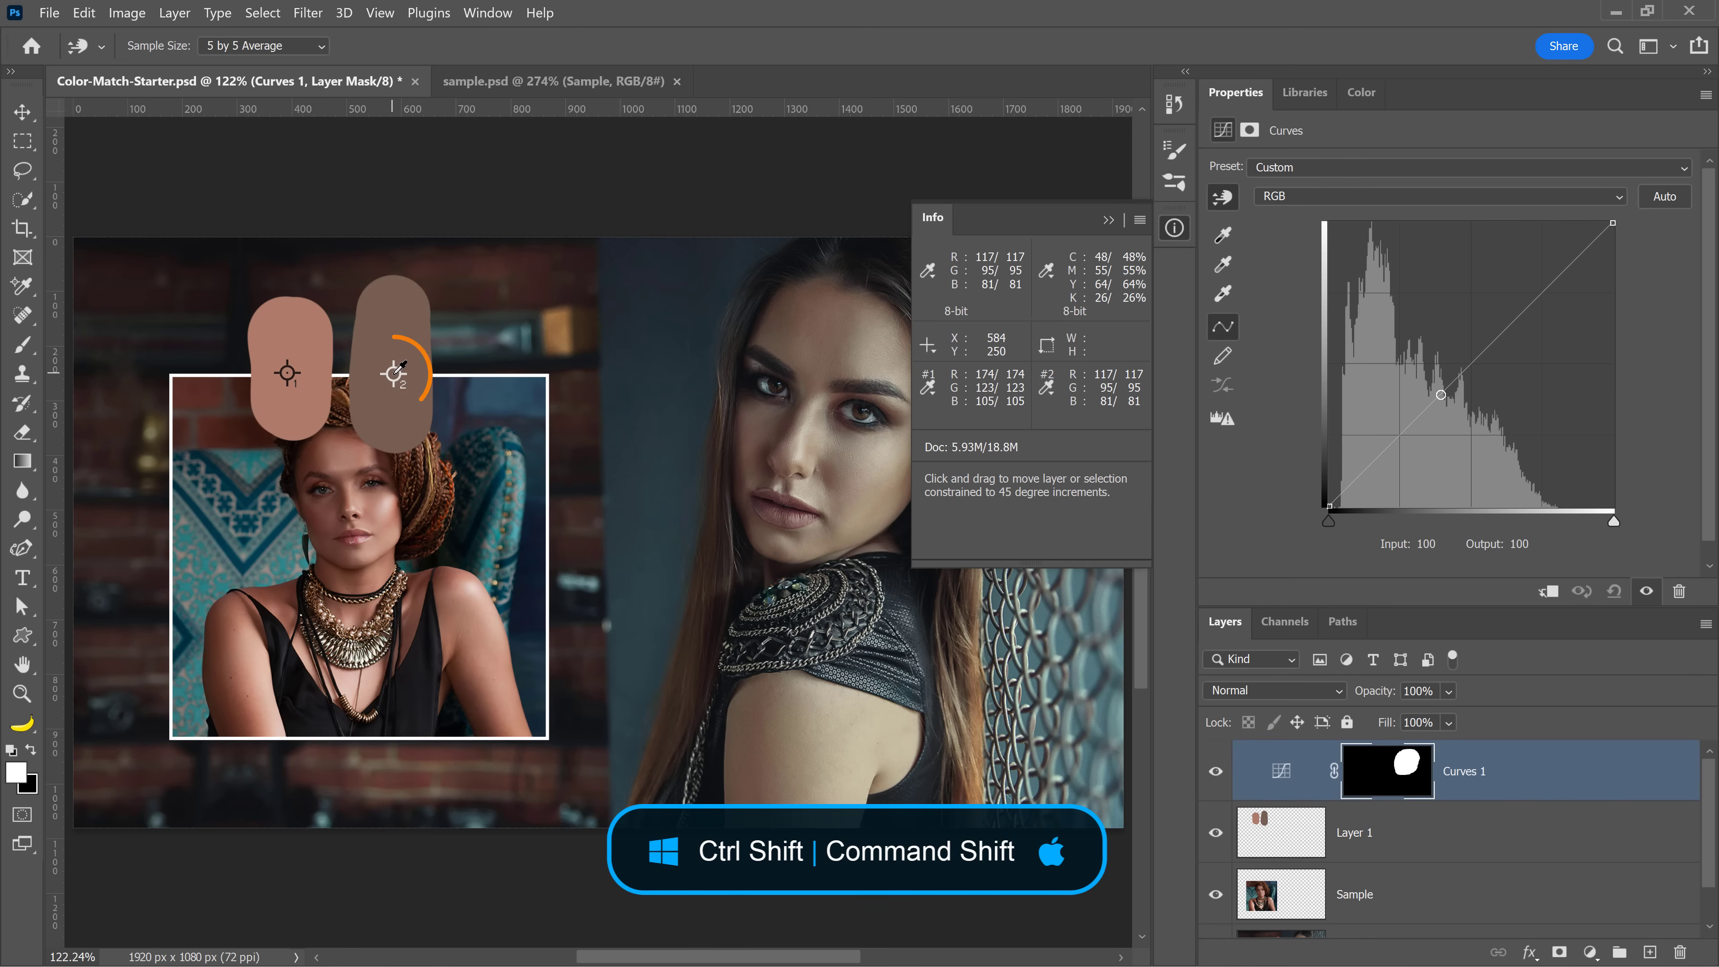
pyautogui.keyDown('ctrl'); pyautogui.keyDown('shift'); pyautogui.click(394, 373); pyautogui.keyUp('shift'); pyautogui.keyUp('ctrl')
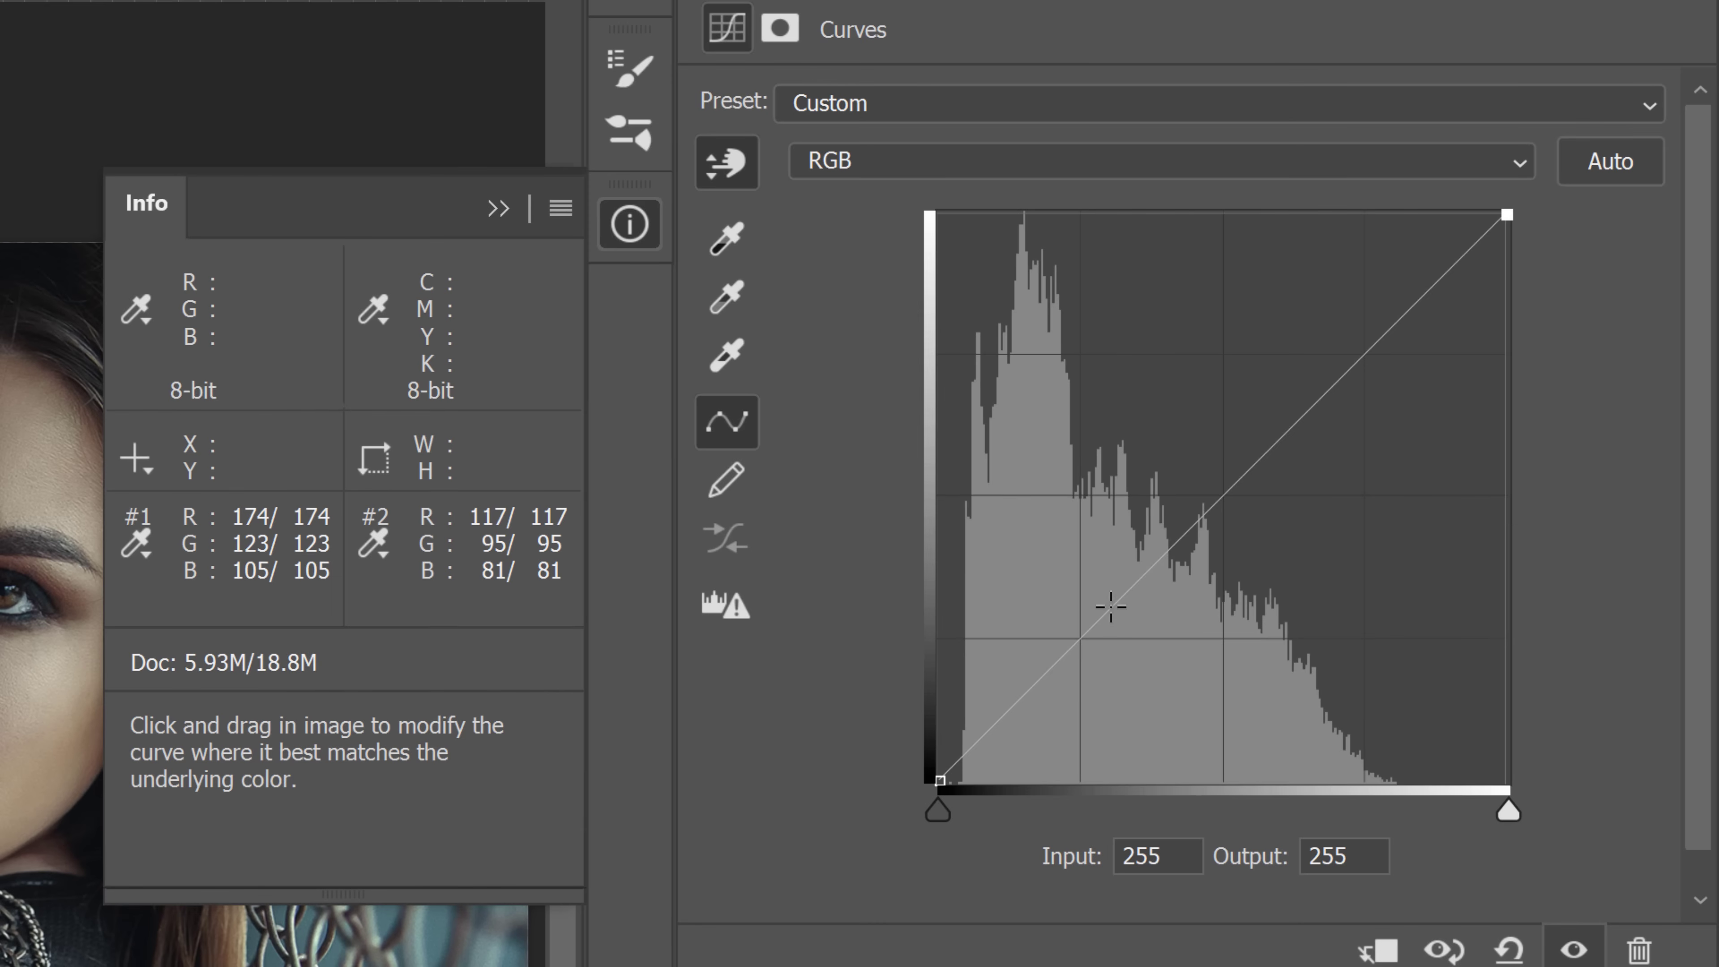
# Inspect the sampled points on the Red, Green and Blue channel curves one channel at a time
pyautogui.click(921, 168)
pyautogui.click(924, 232)
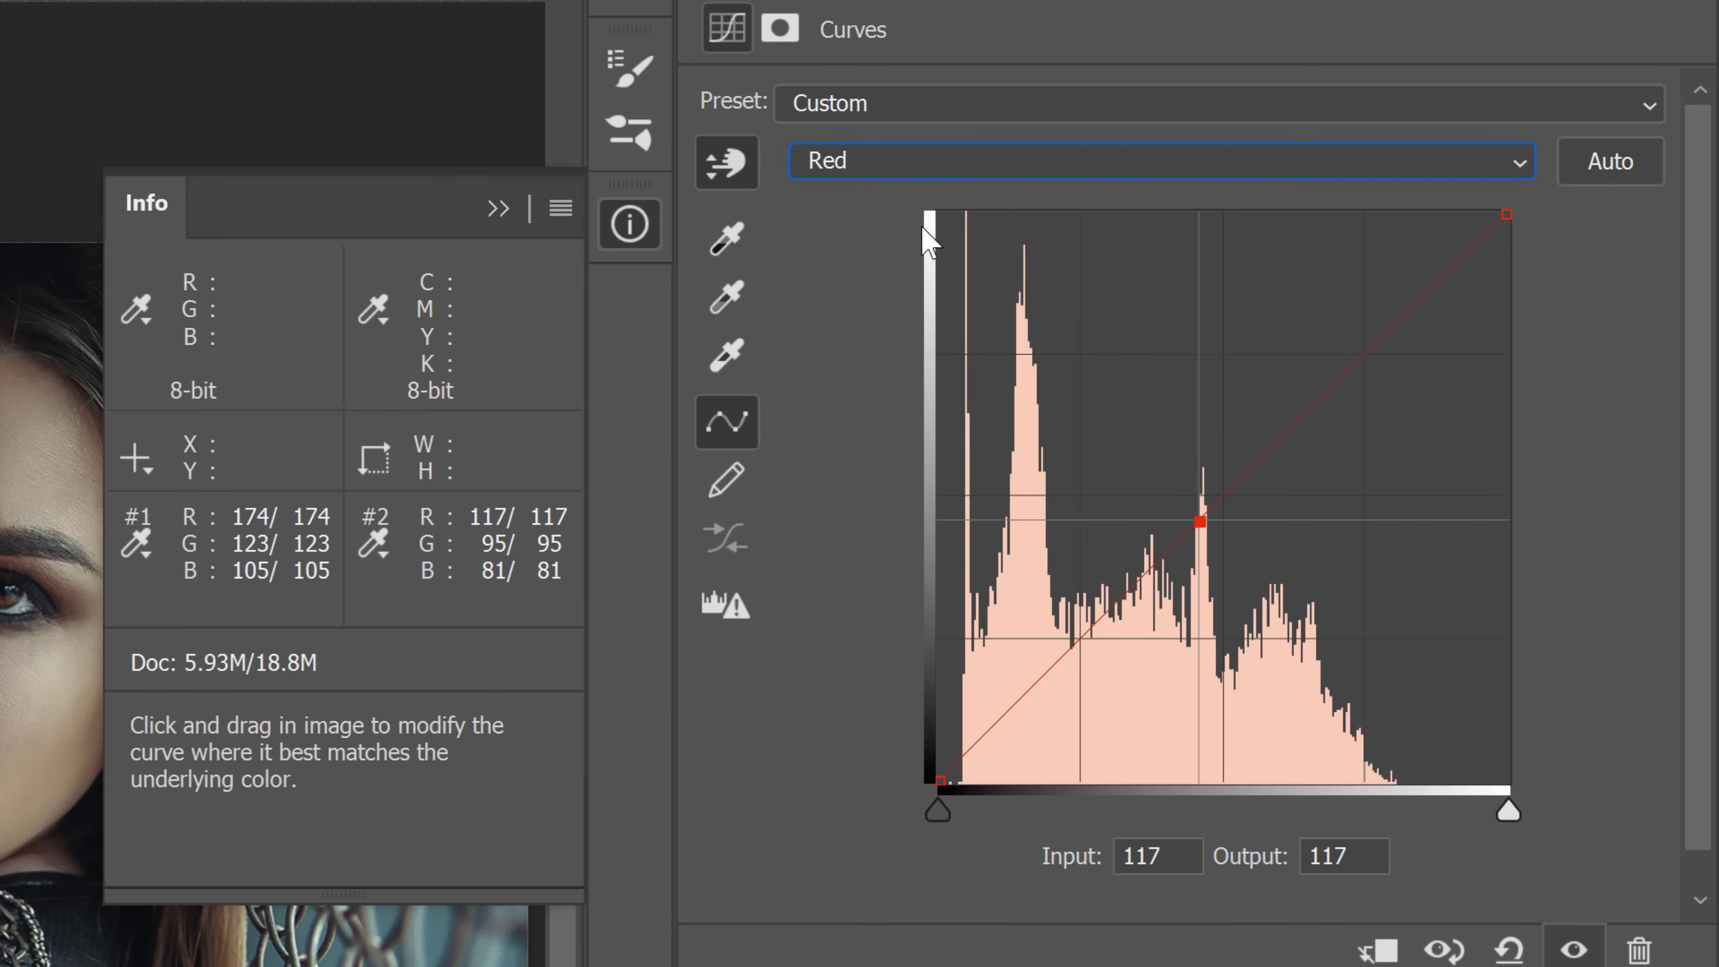
pyautogui.click(1200, 527)
pyautogui.click(845, 177)
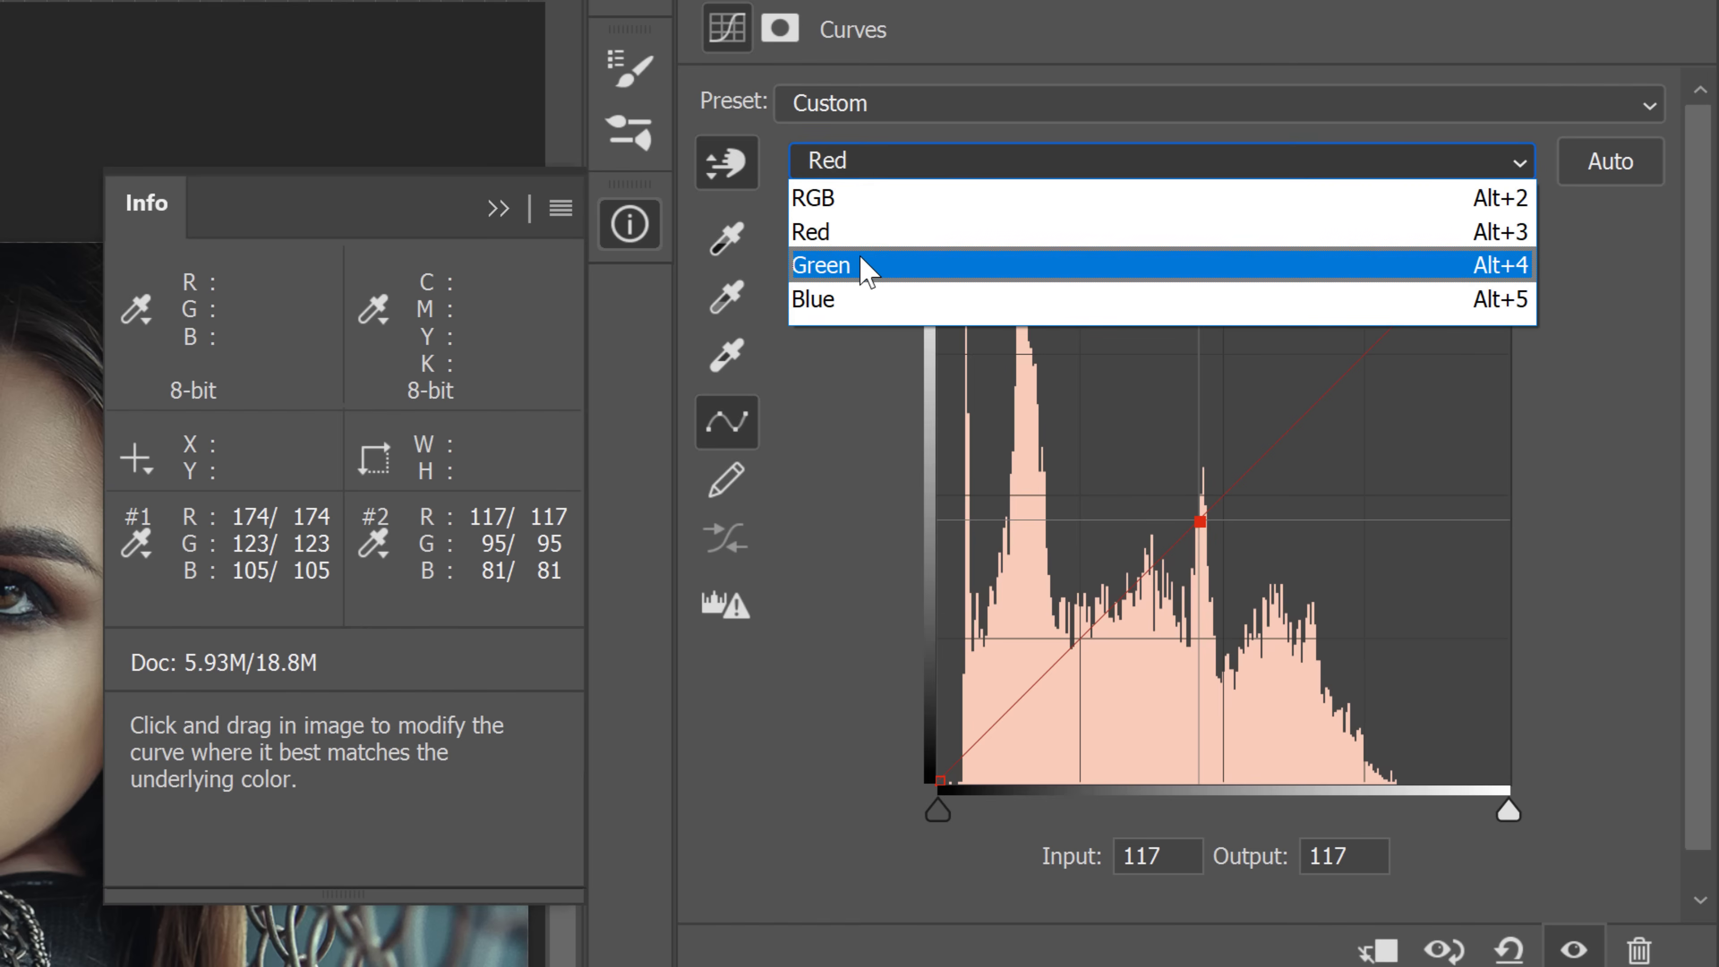
pyautogui.click(867, 265)
pyautogui.click(1151, 571)
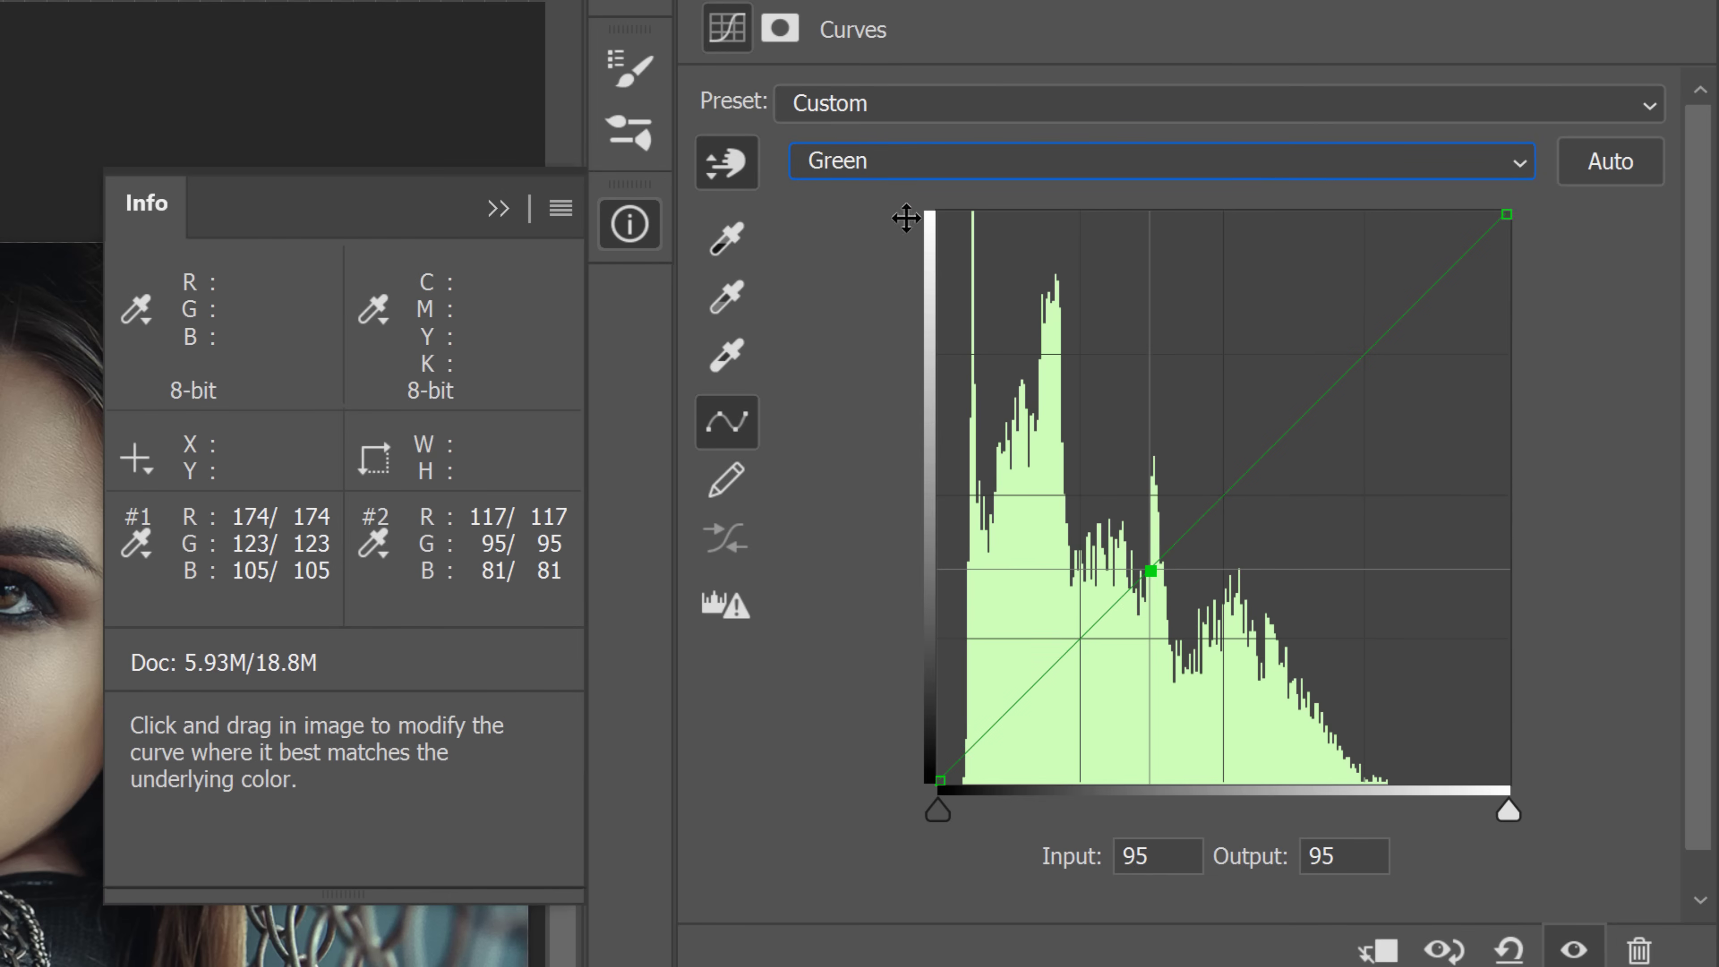
pyautogui.click(851, 175)
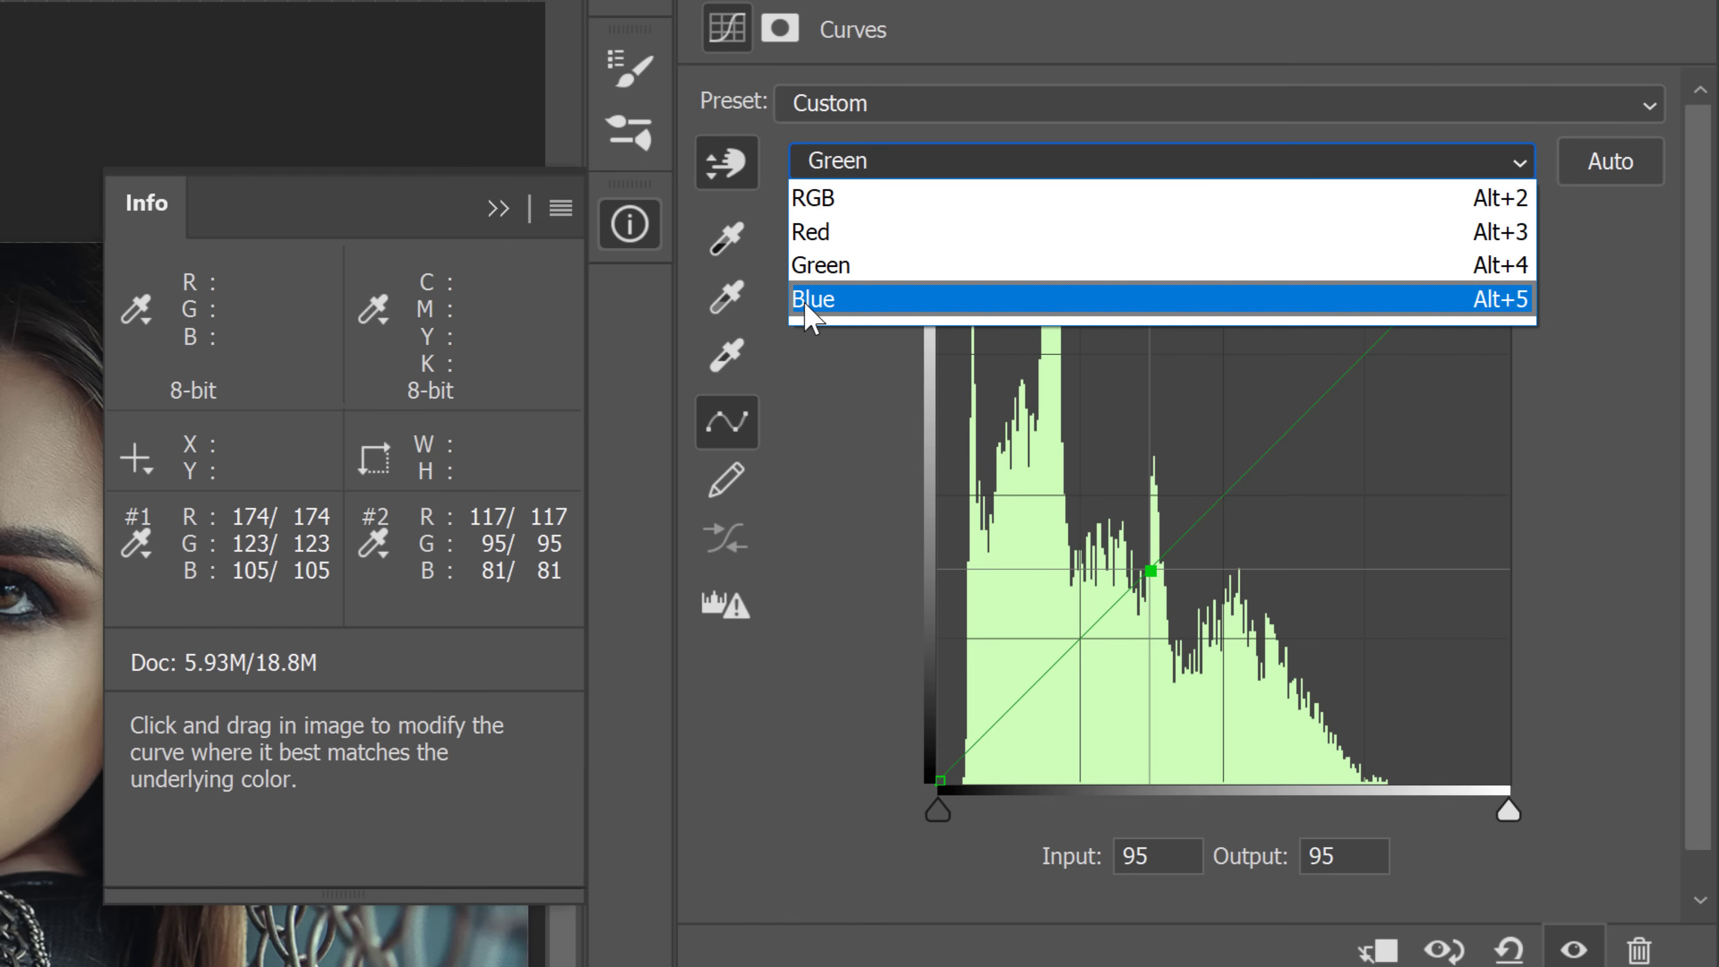
pyautogui.click(817, 298)
pyautogui.click(1119, 602)
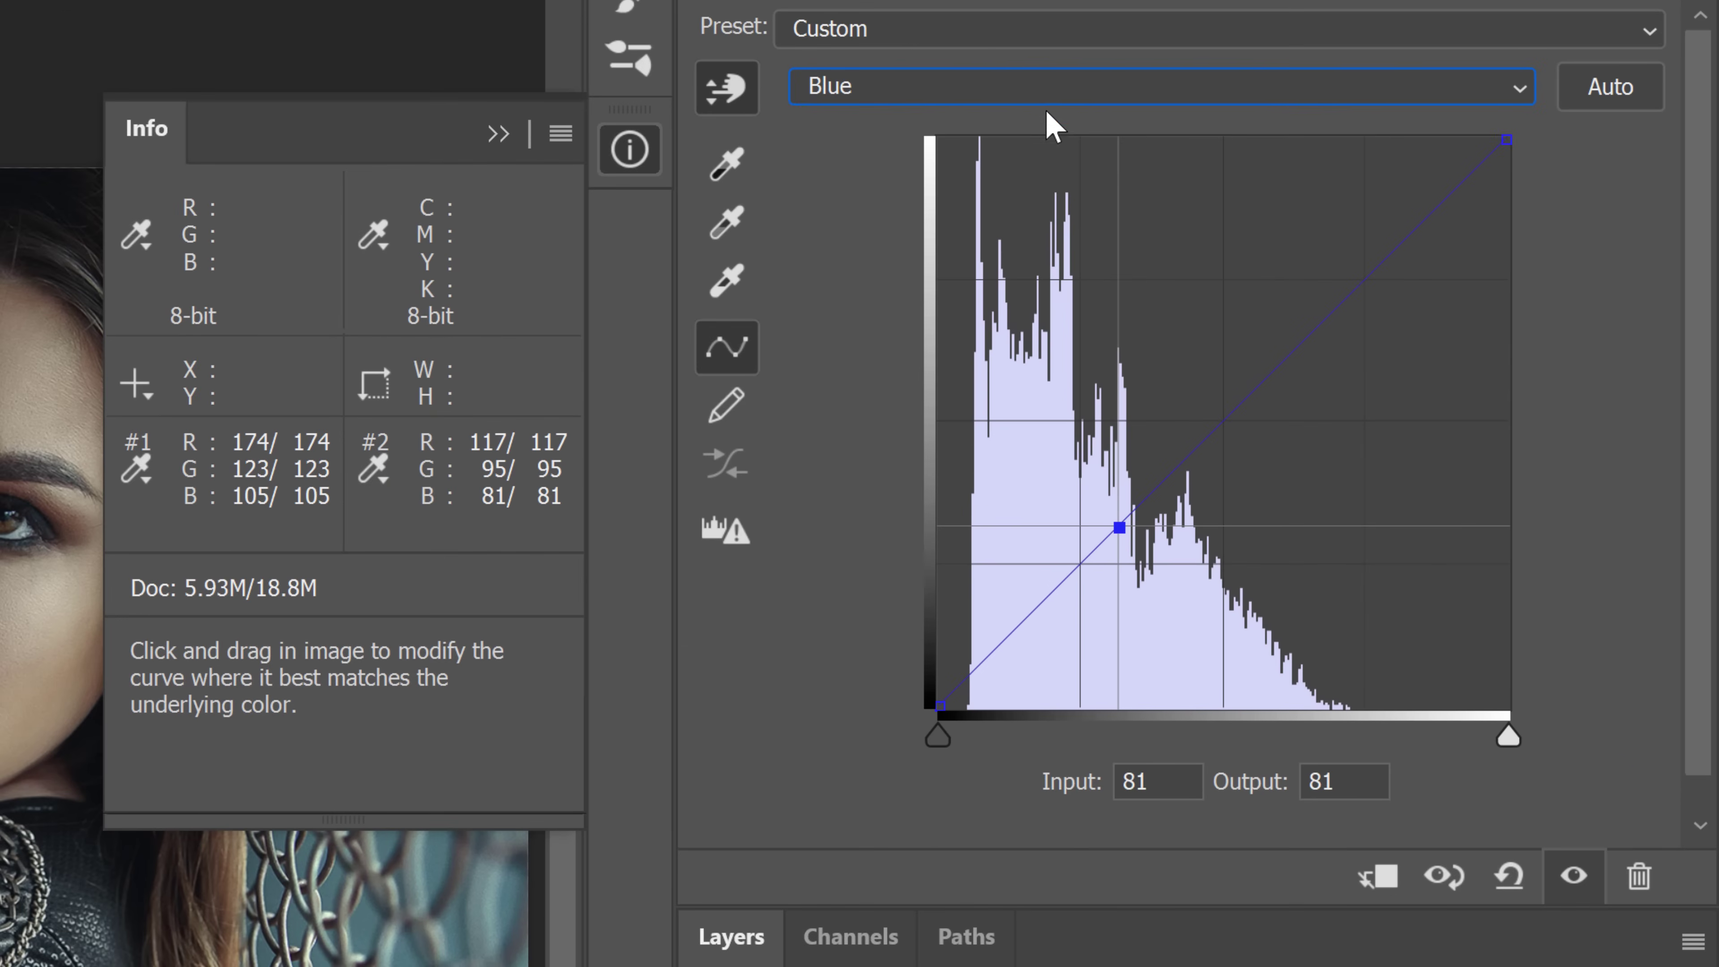
pyautogui.click(1386, 200)
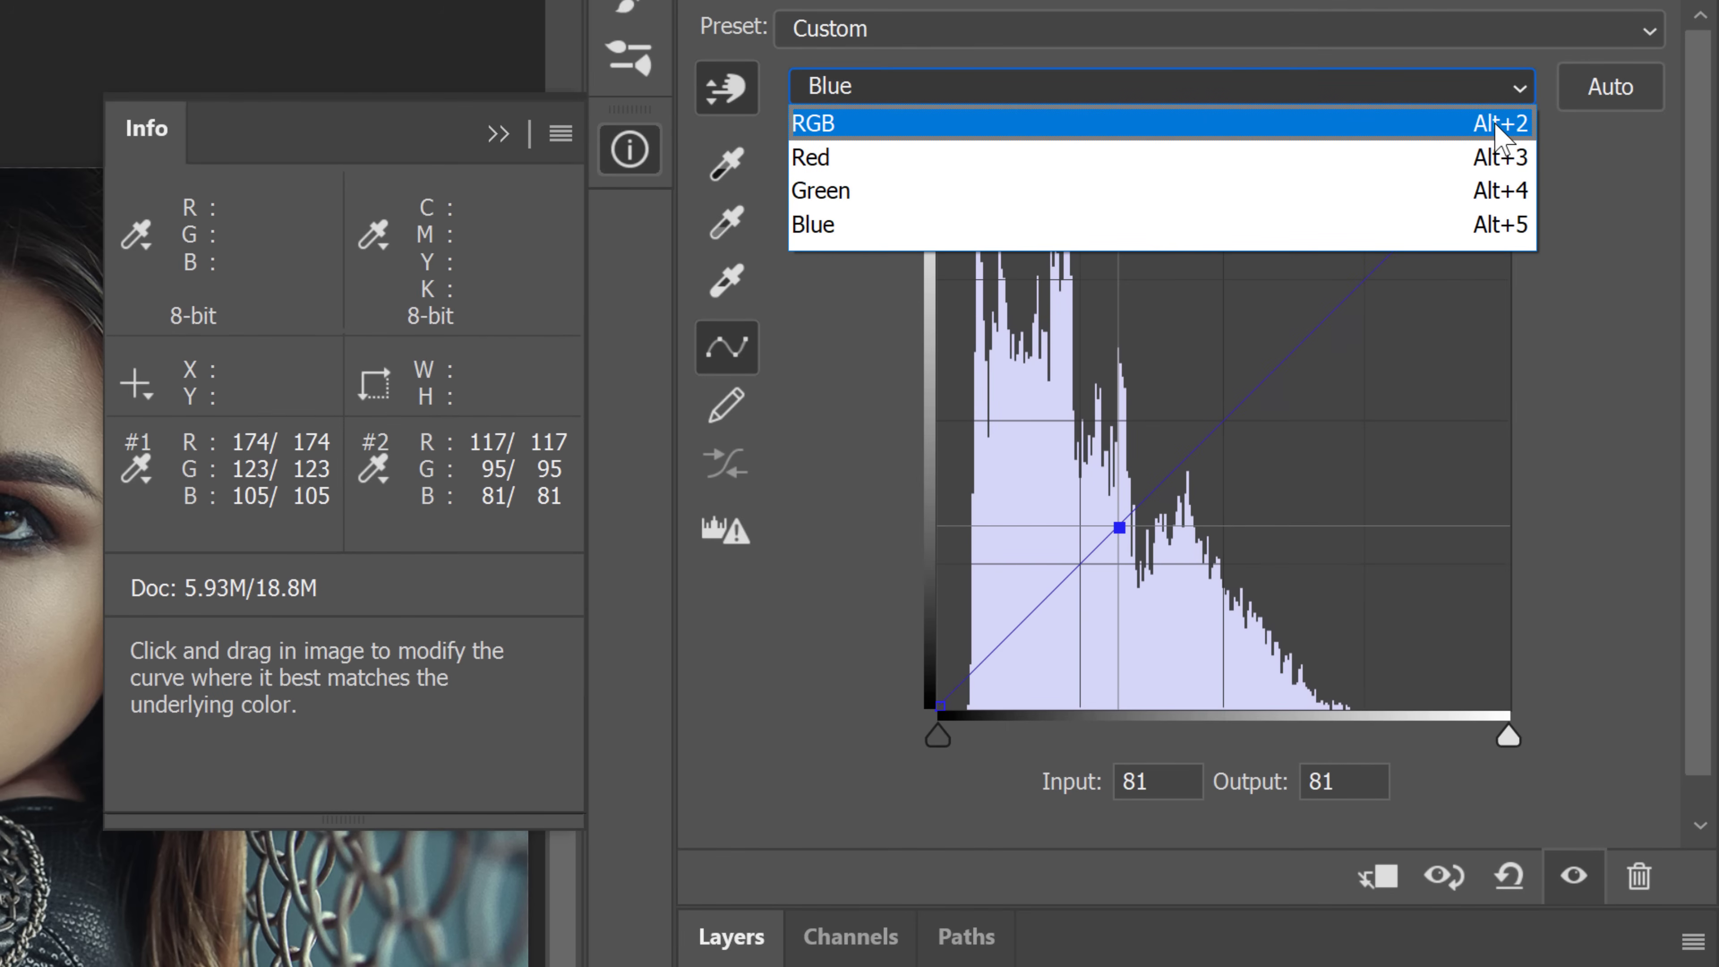
# In the Red channel, select the second swatch's point and set its output to 174
pyautogui.click(1508, 157)
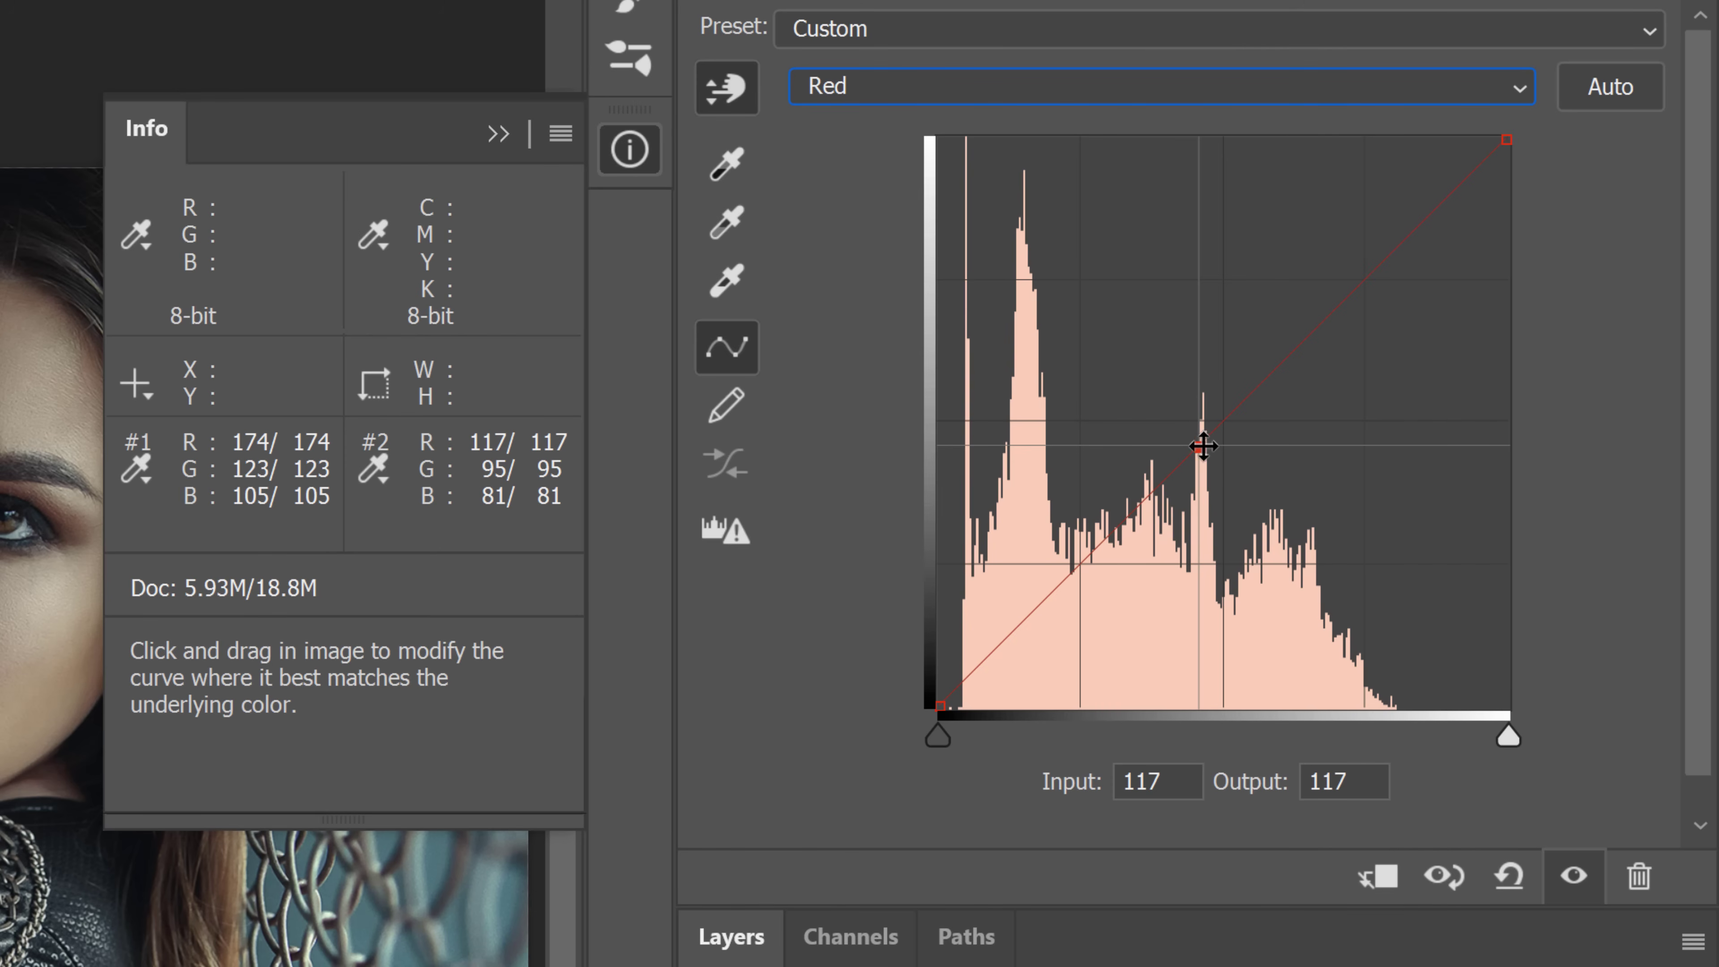
pyautogui.click(1202, 446)
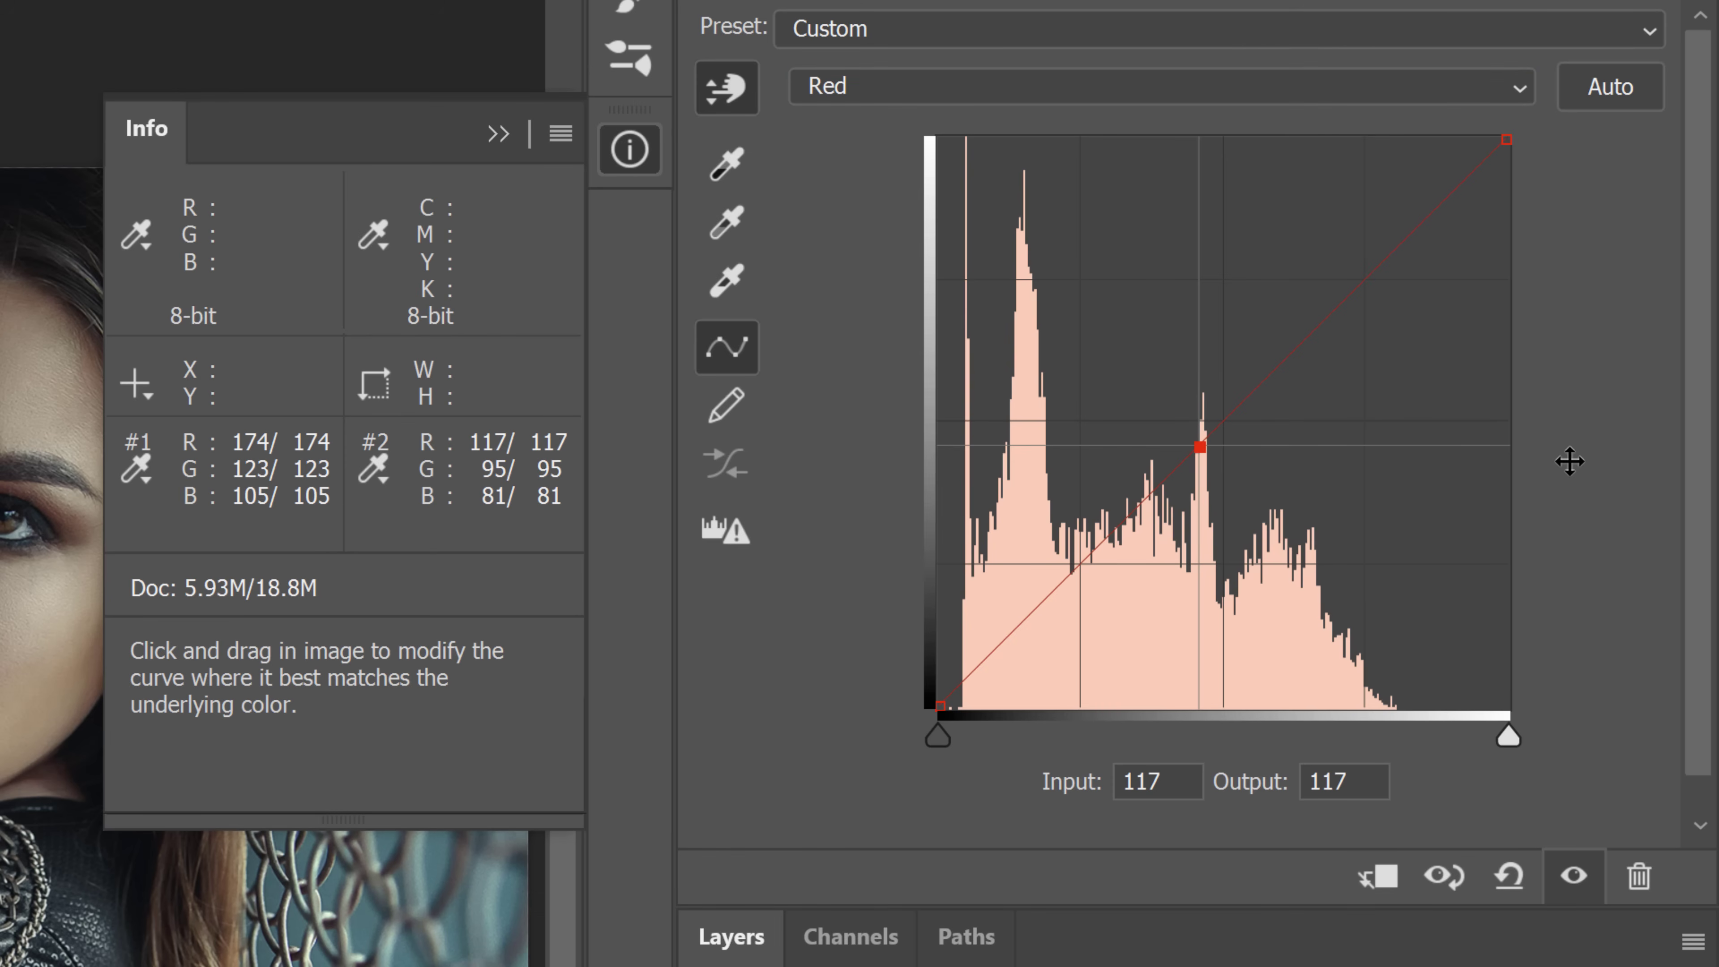
pyautogui.press('+')
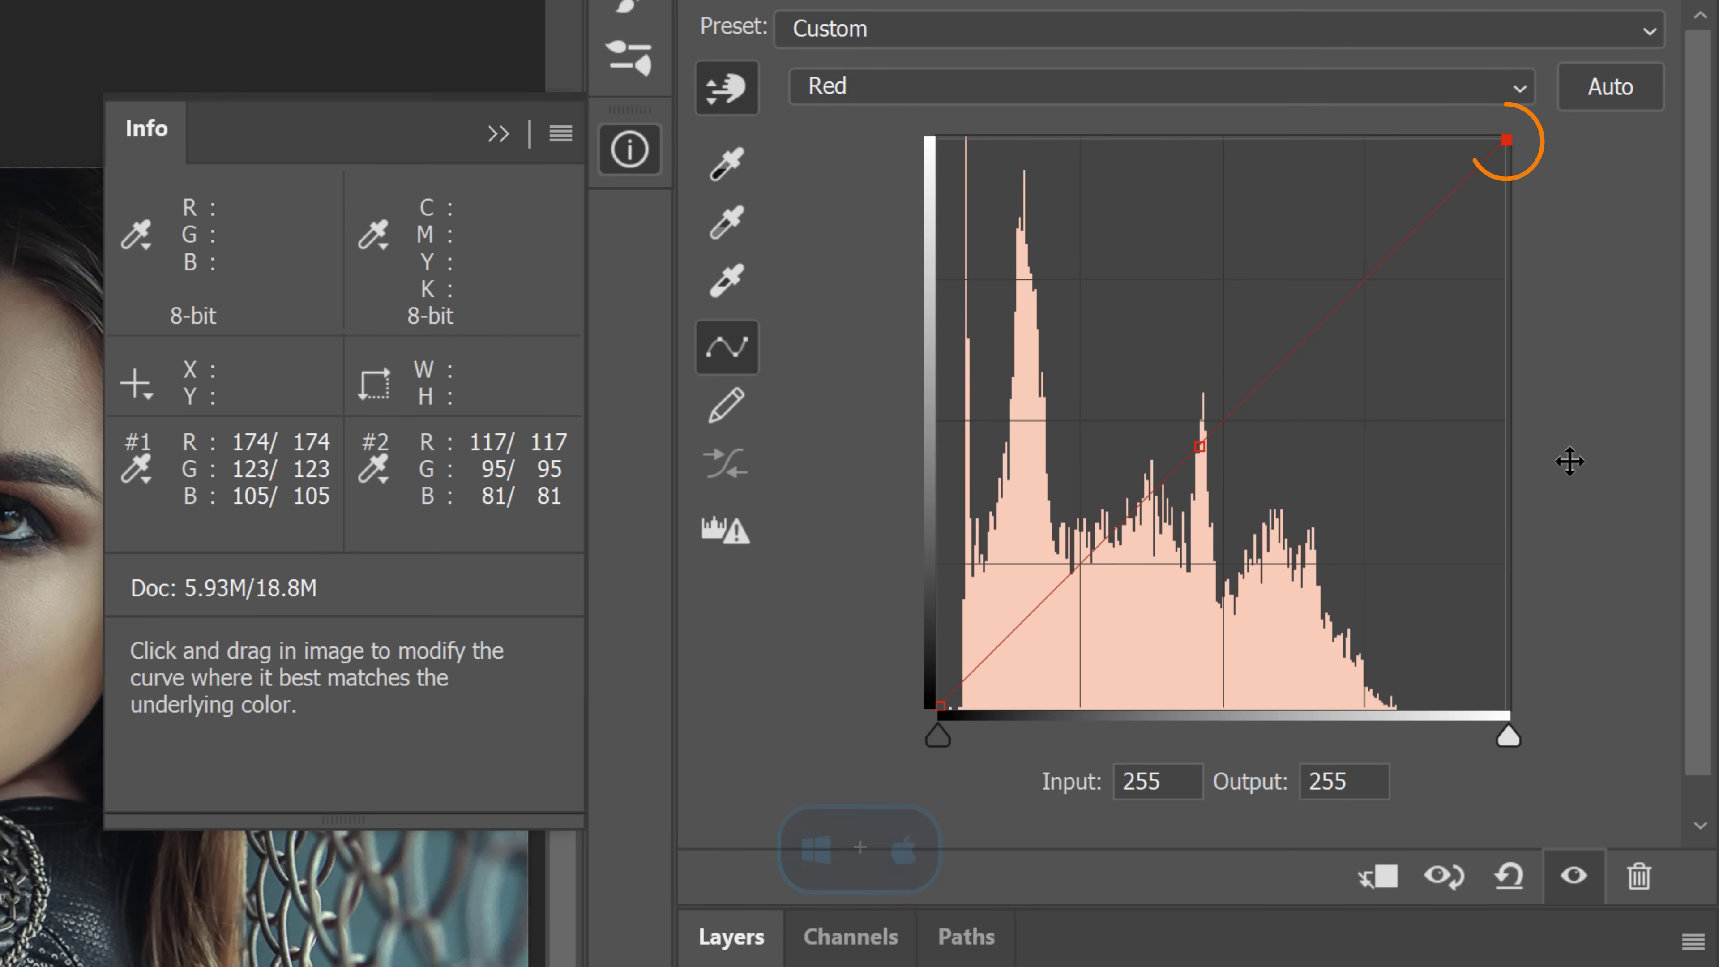
pyautogui.press('-')
pyautogui.press('-')
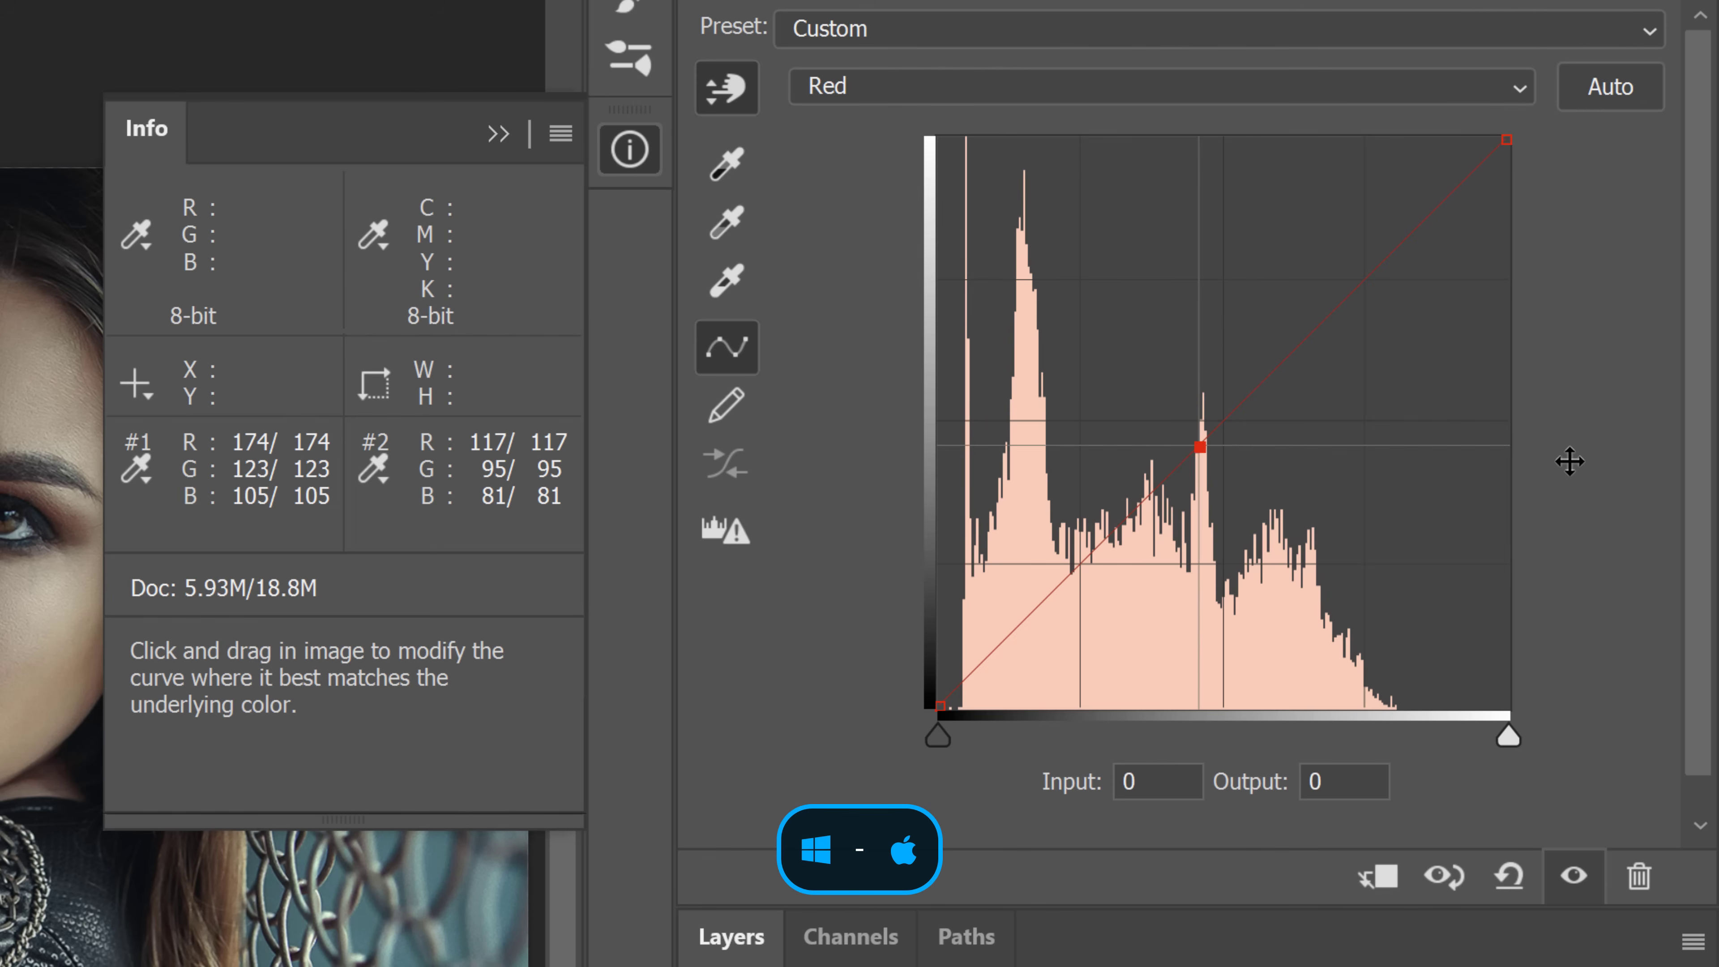
pyautogui.press('+')
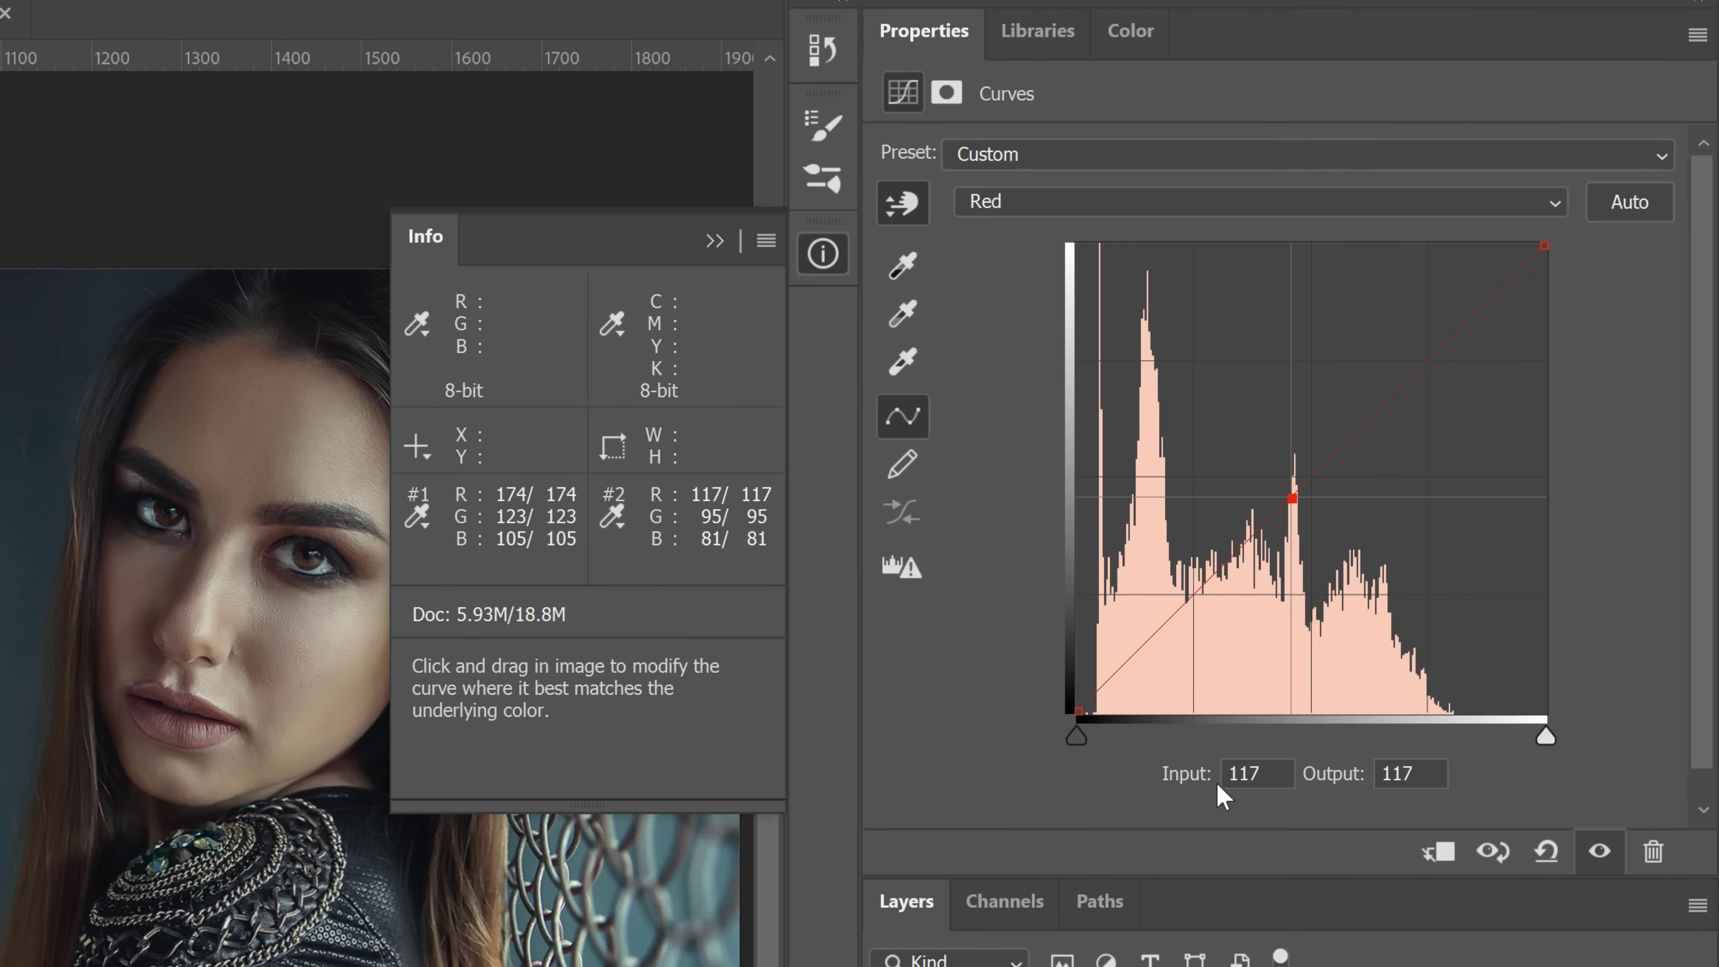
pyautogui.moveTo(1434, 774); pyautogui.dragTo(1357, 771)
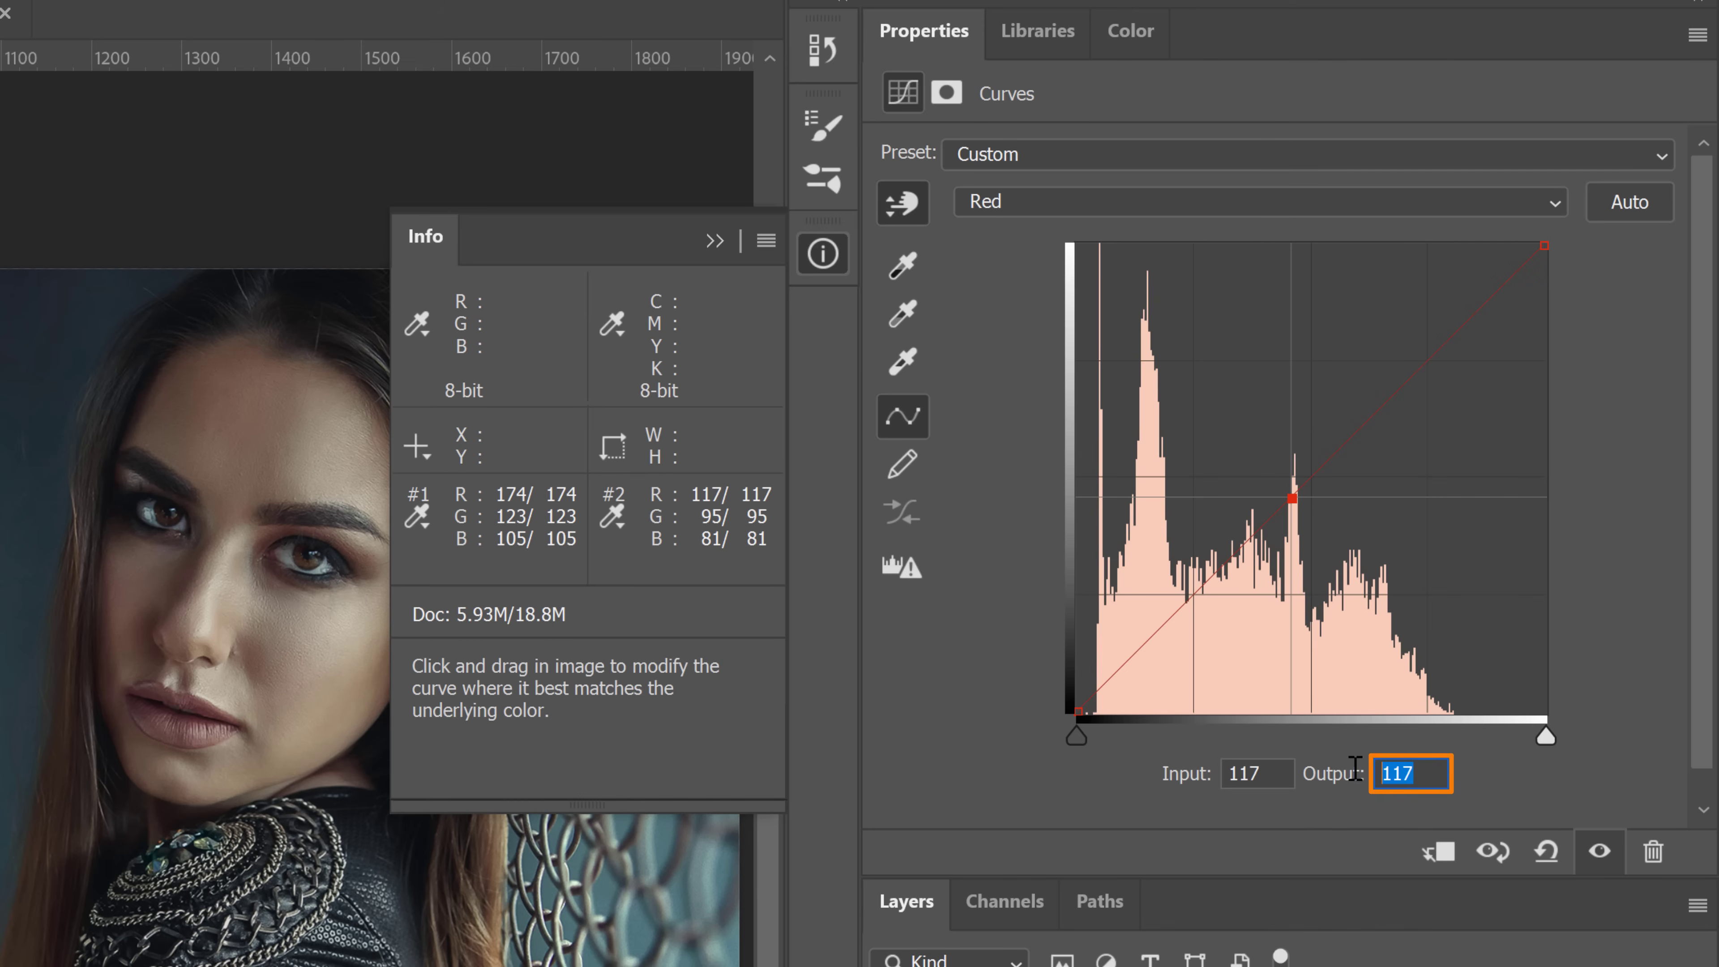
pyautogui.write('174')
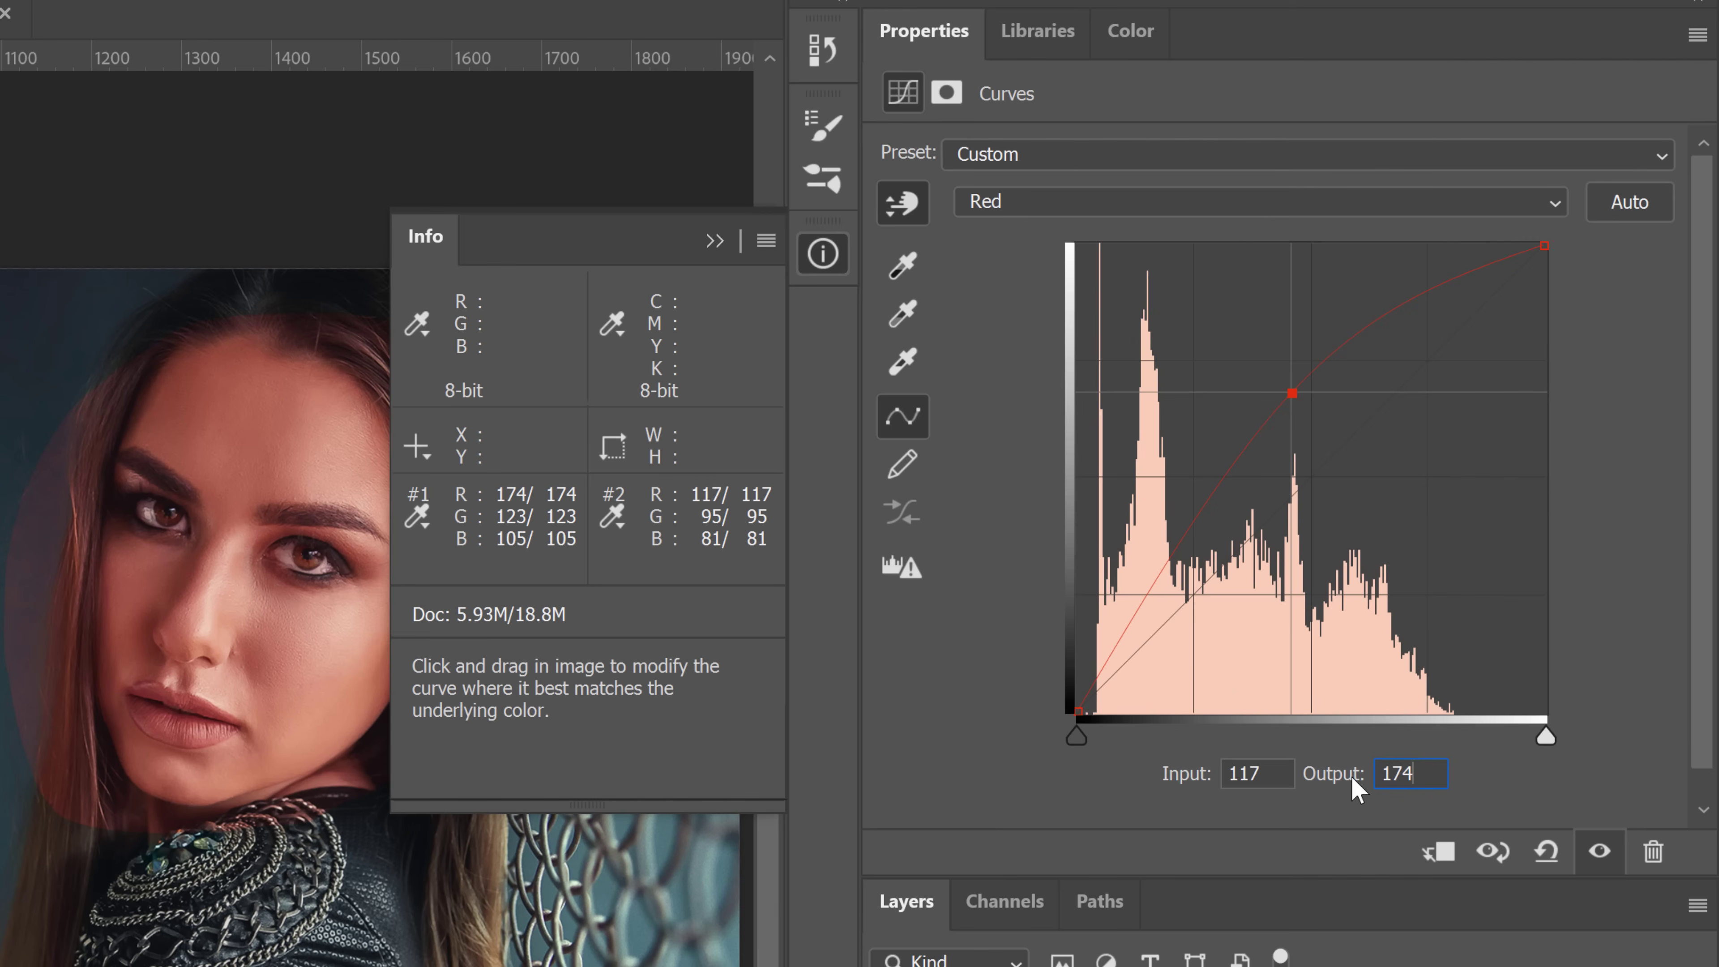
pyautogui.press('Return')
# In the Green channel, set the selected point's output to 123
pyautogui.hotkey('alt', '4')
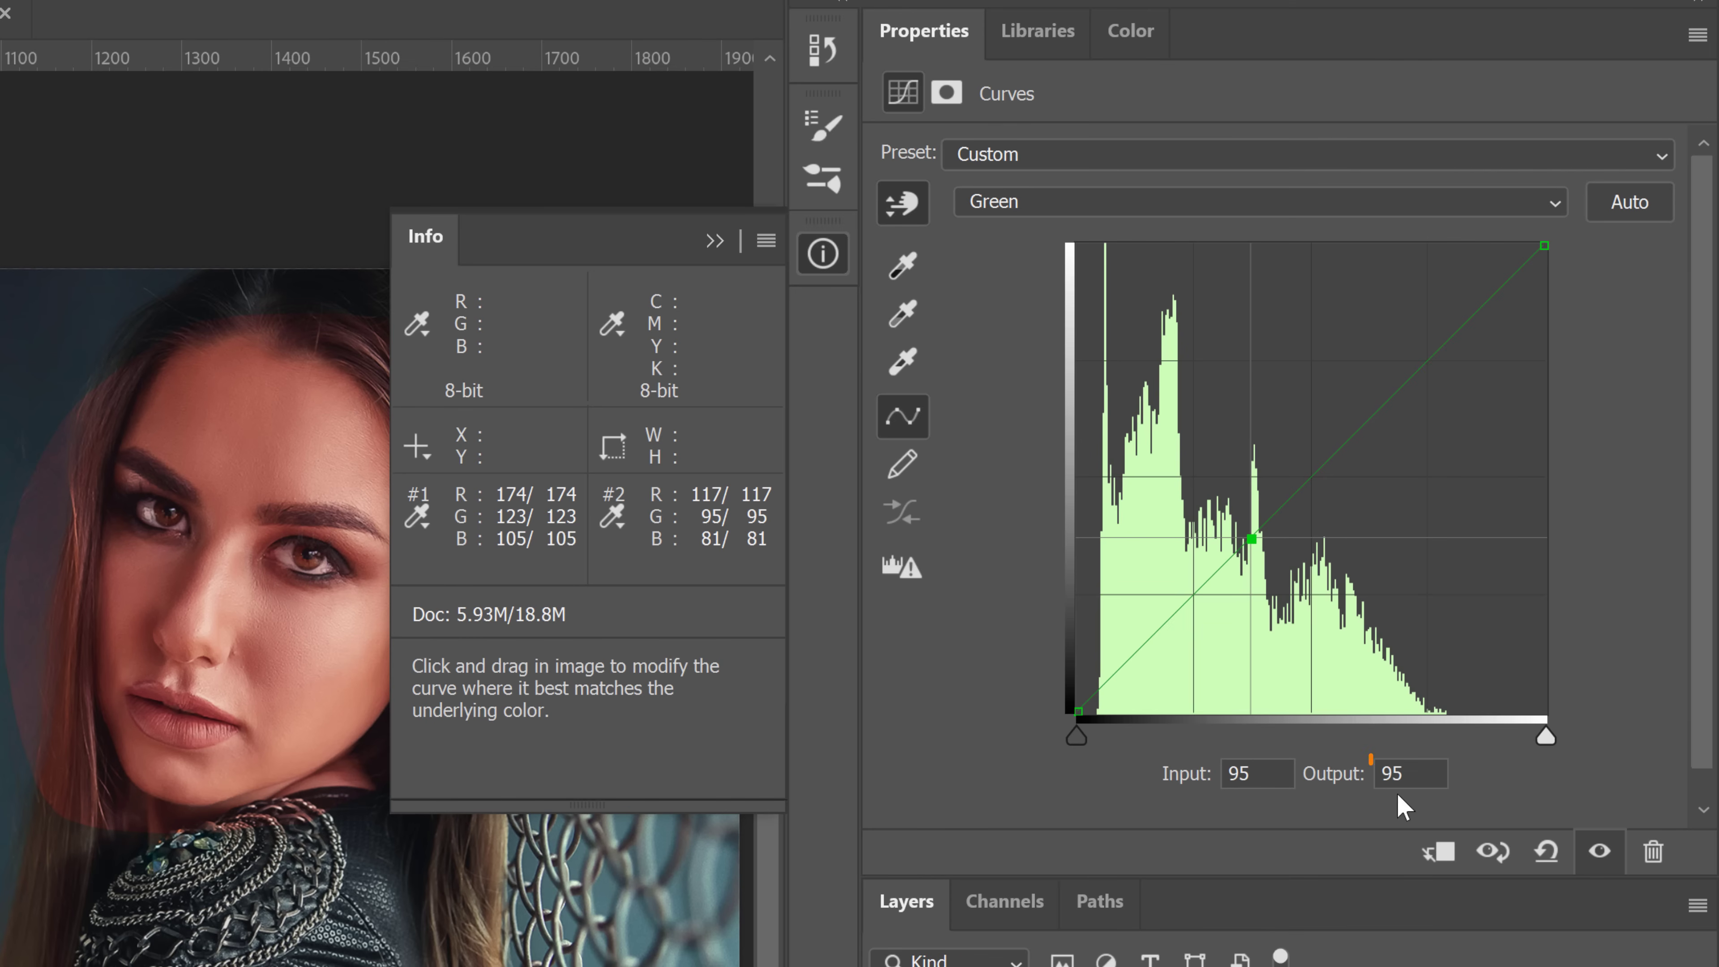
pyautogui.click(1404, 775)
pyautogui.write('123')
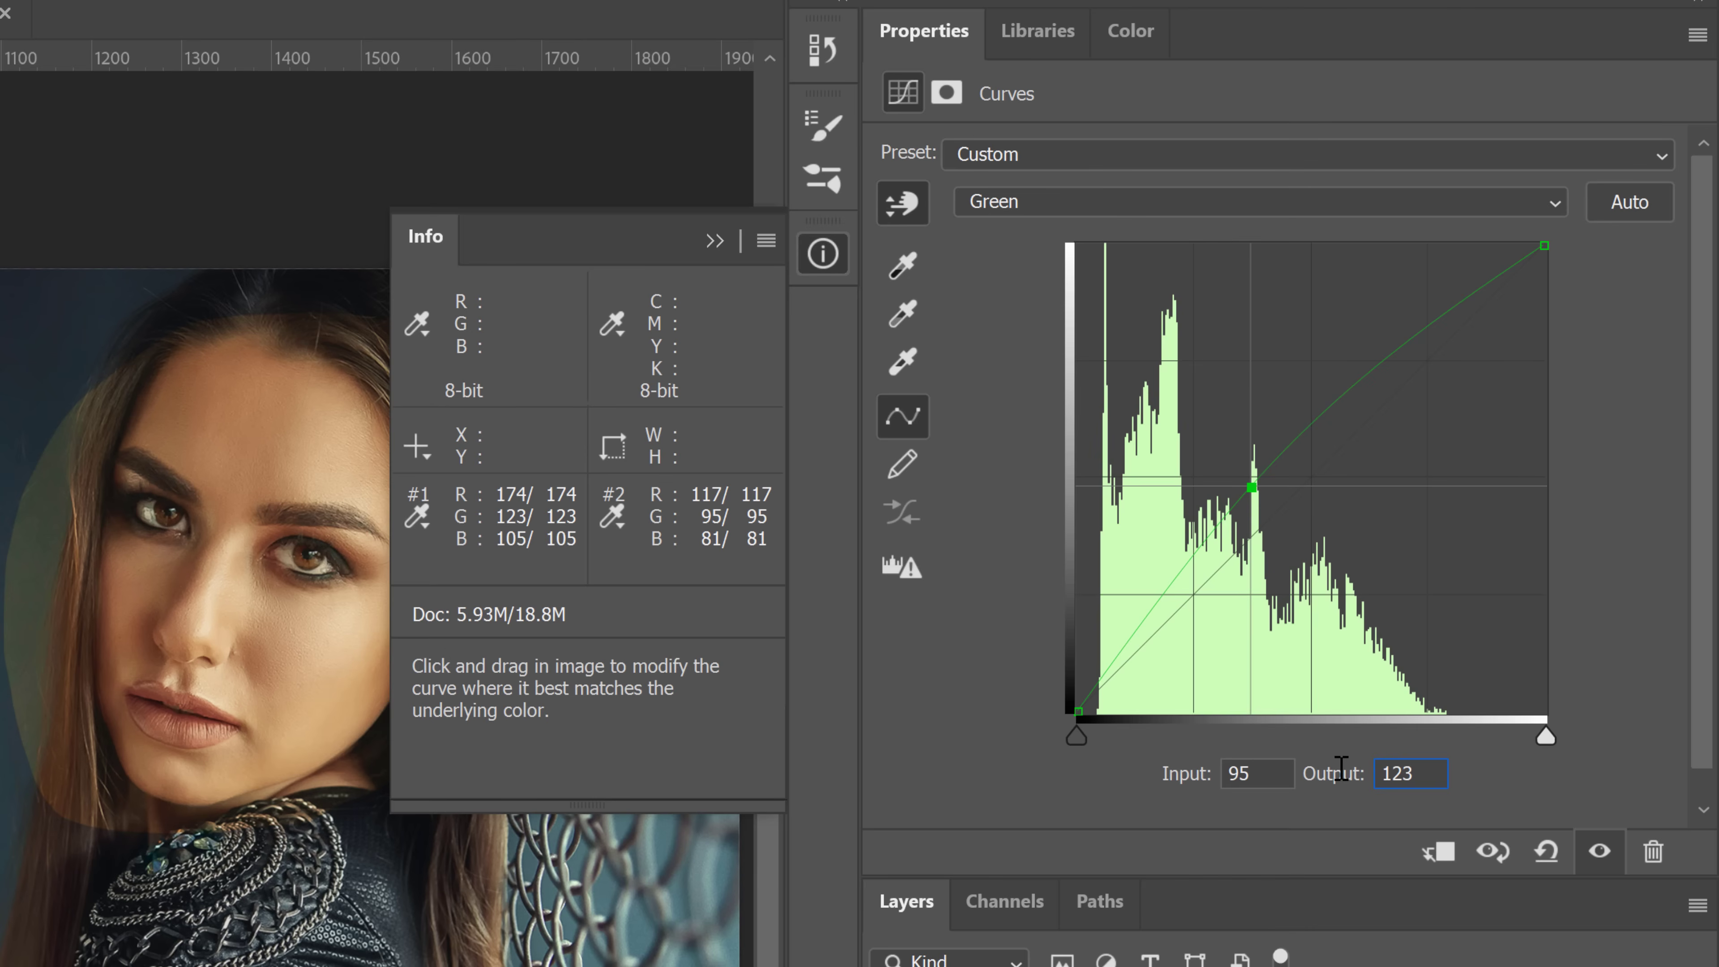
pyautogui.press('Return')
# In the Blue channel, set the selected point's output to 105
pyautogui.hotkey('alt', '5')
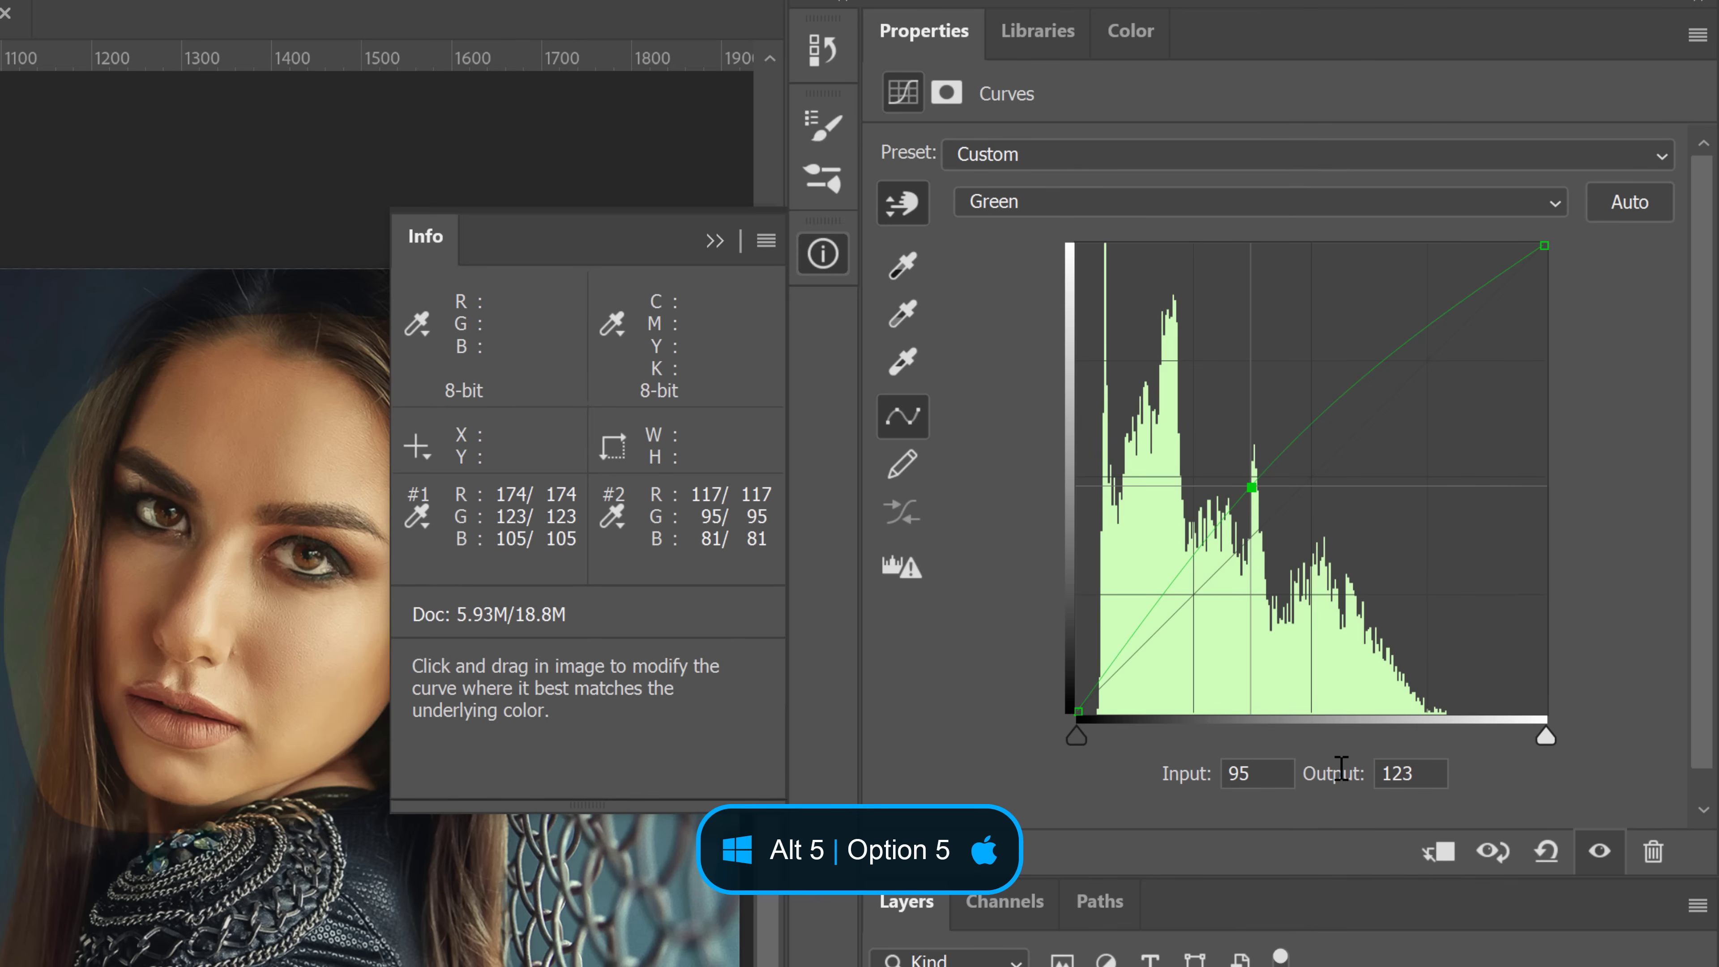
pyautogui.hotkey('alt', '5')
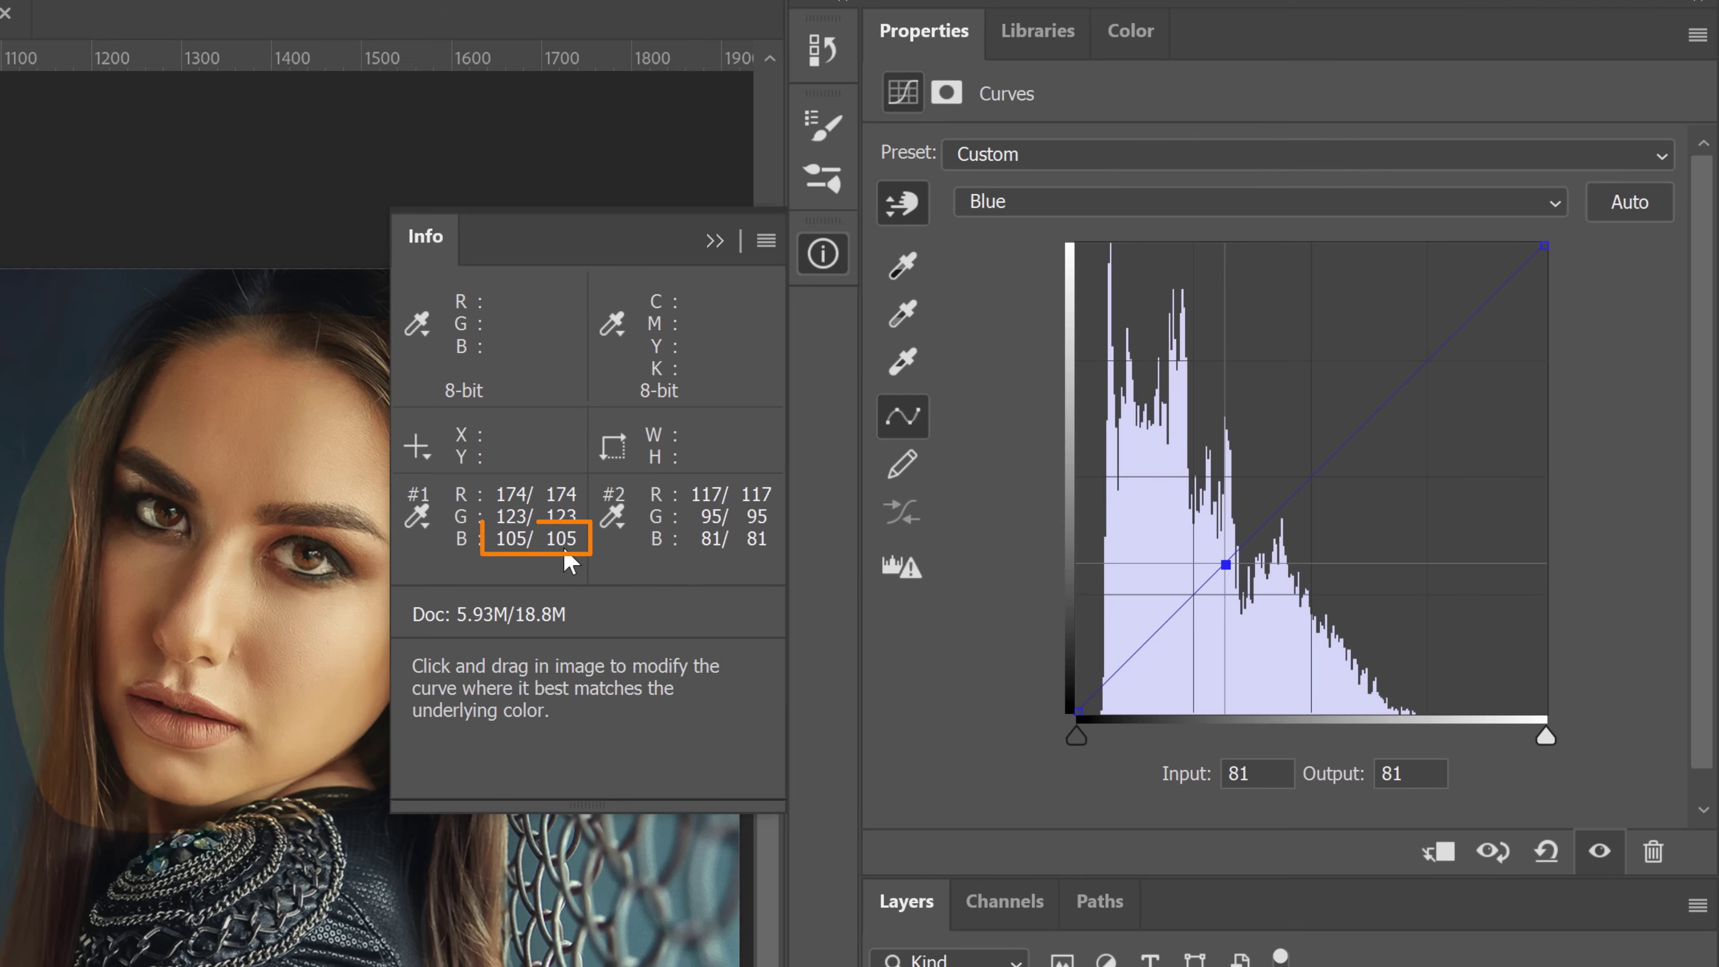
pyautogui.click(1379, 775)
pyautogui.write('105')
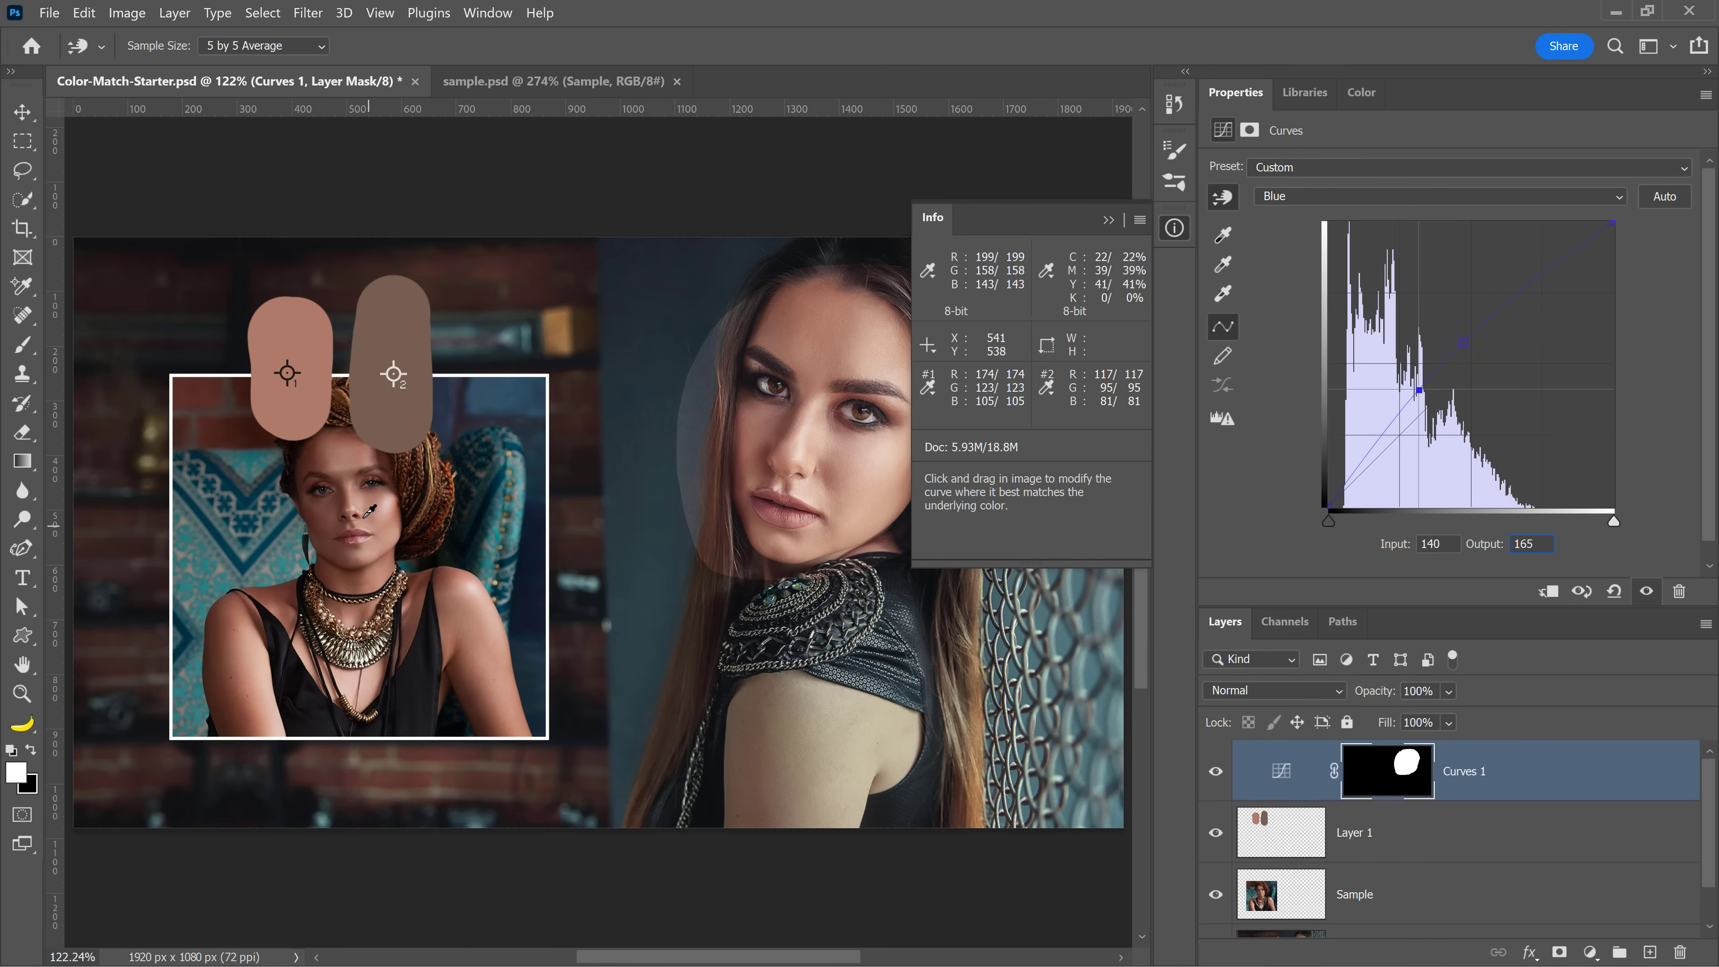
# Add two points to the composite RGB curve to slightly darken the shadows
pyautogui.click(1306, 199)
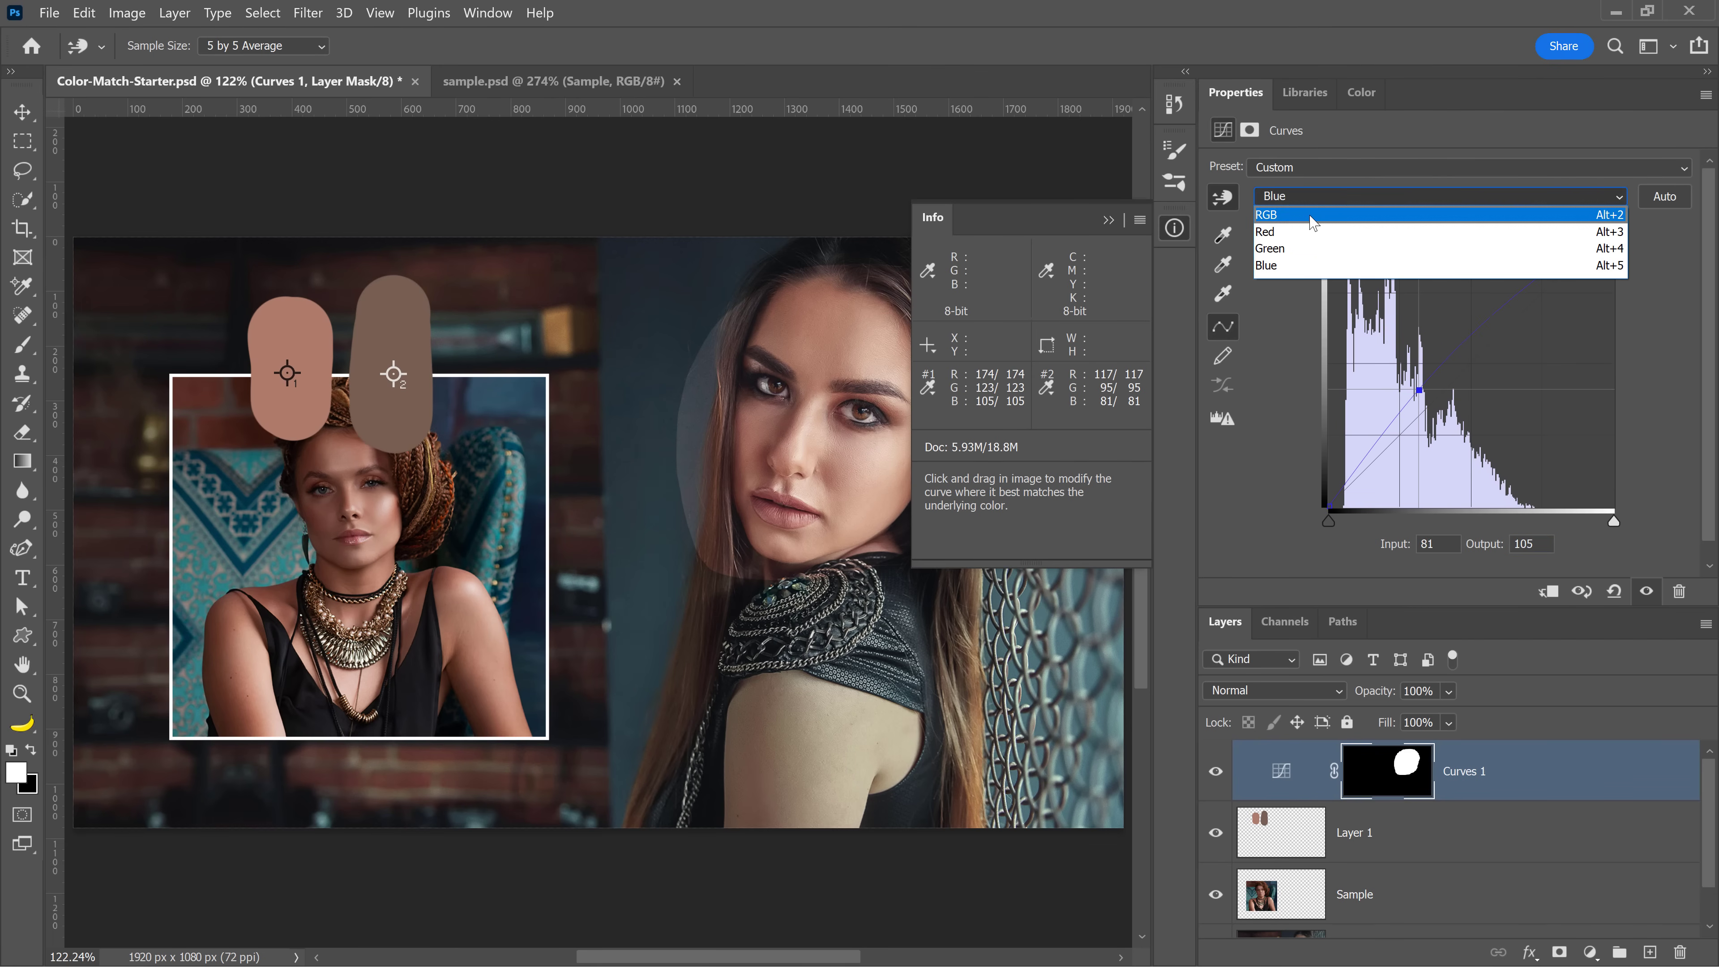
pyautogui.click(1312, 215)
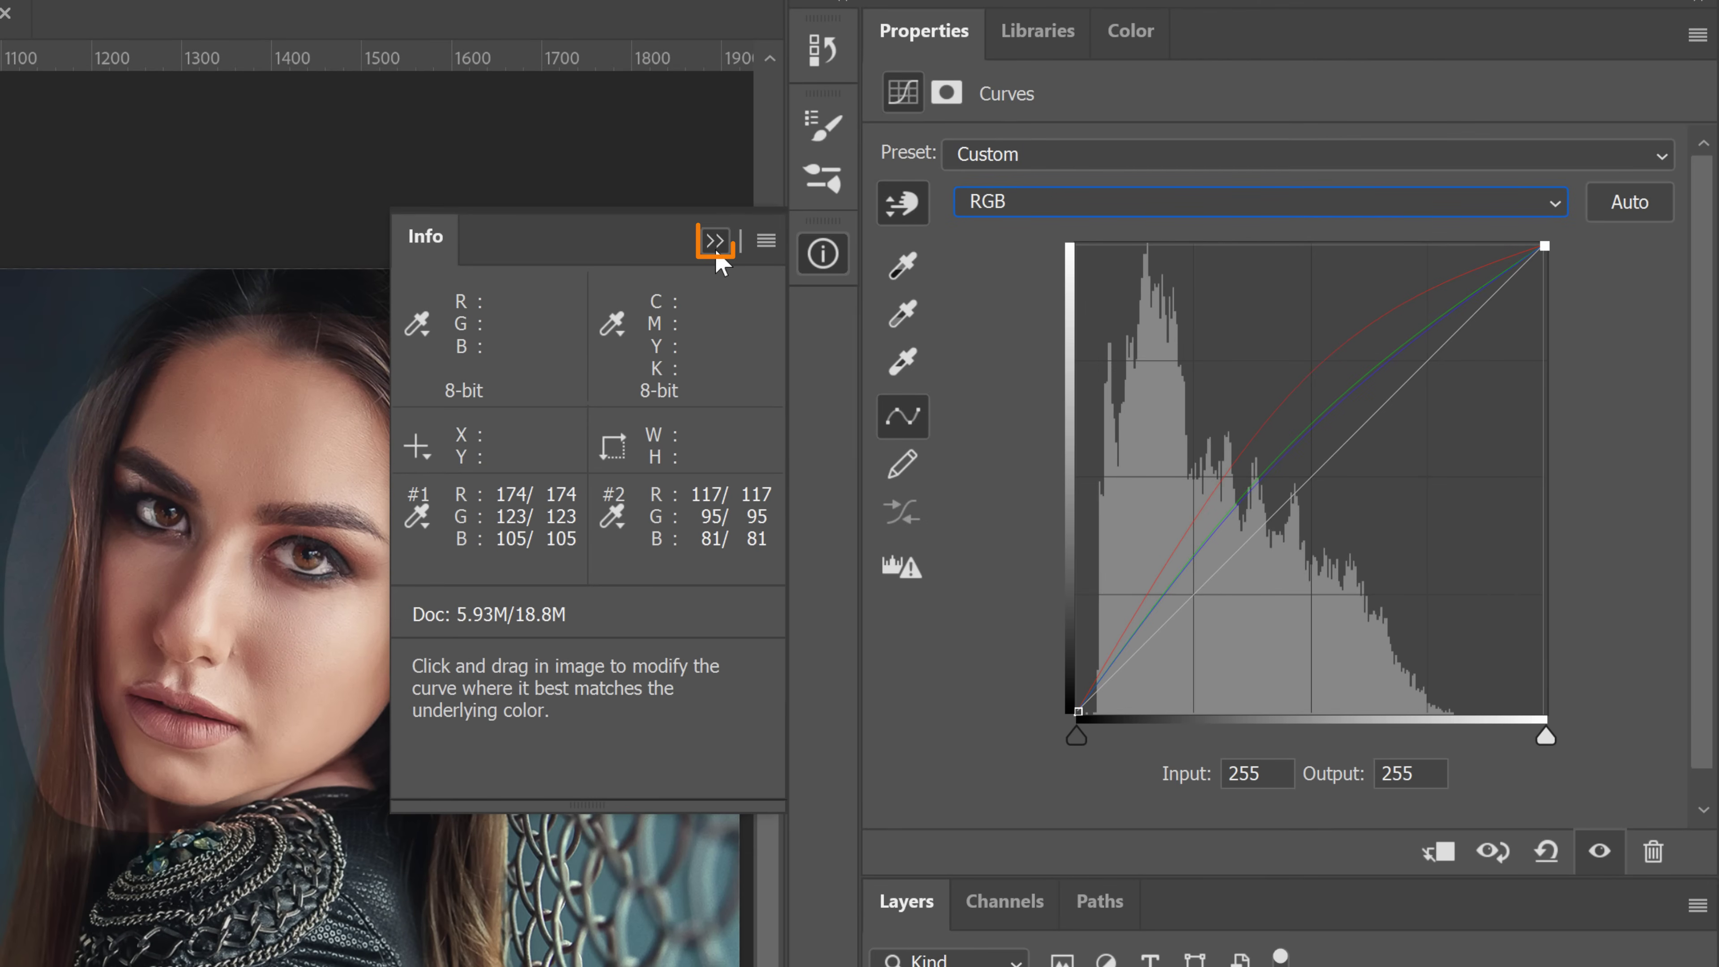
pyautogui.click(715, 241)
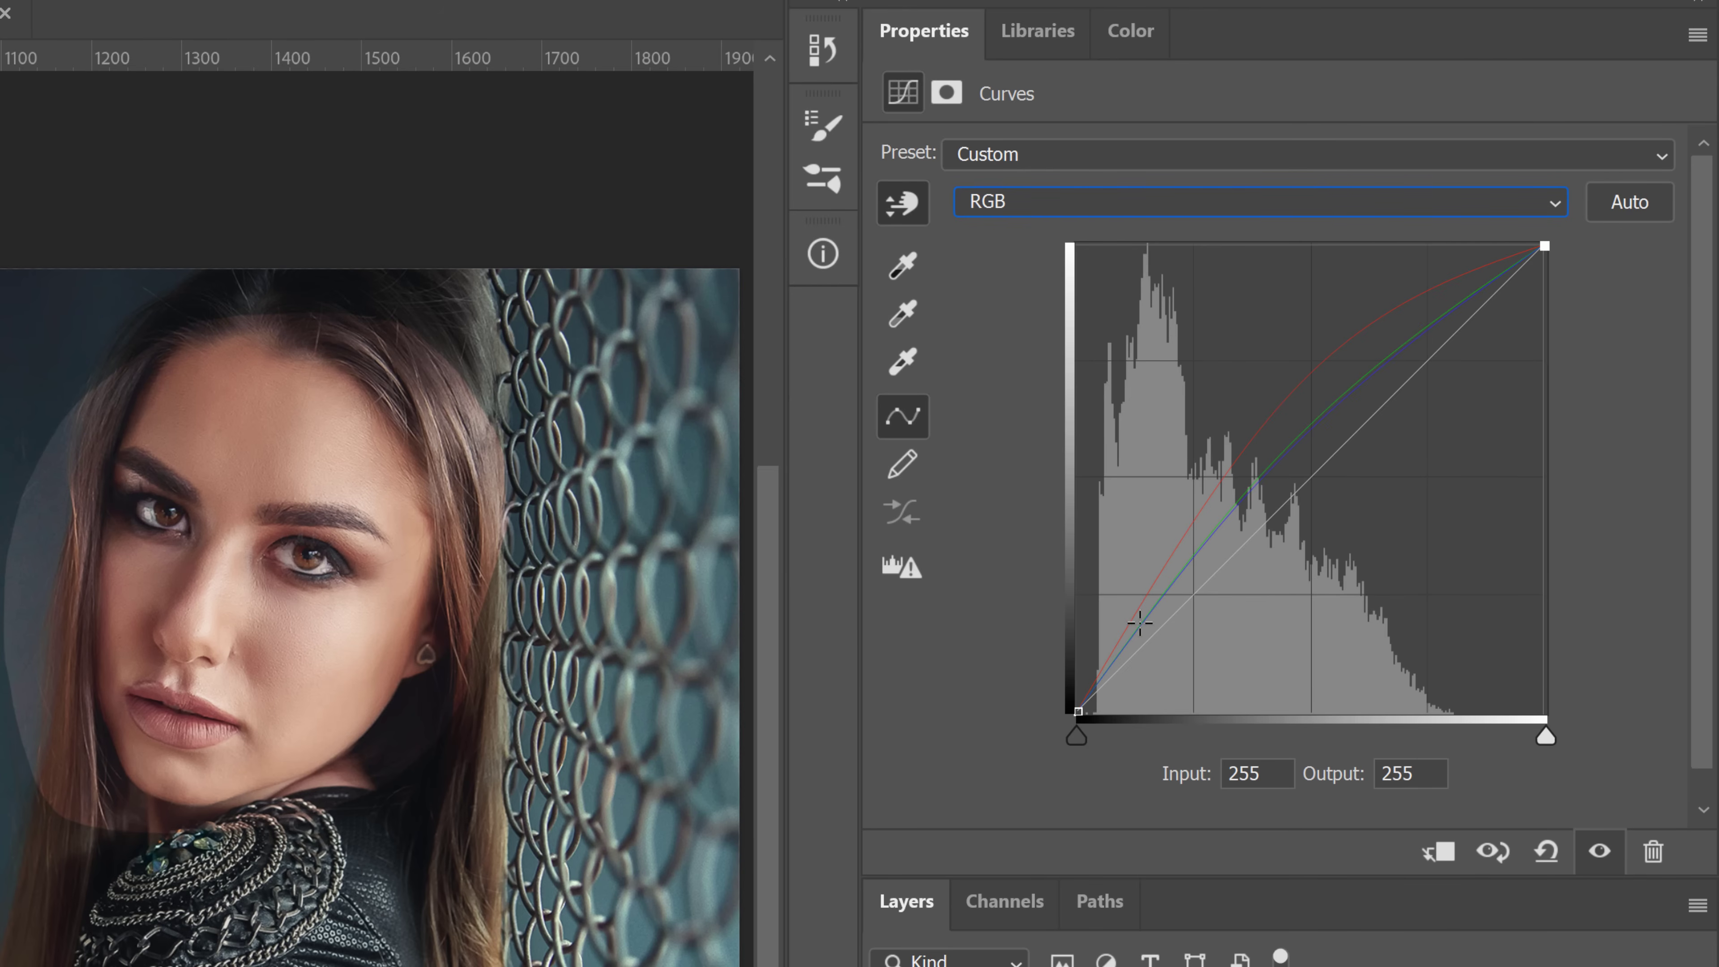
pyautogui.moveTo(1164, 641); pyautogui.dragTo(1154, 640)
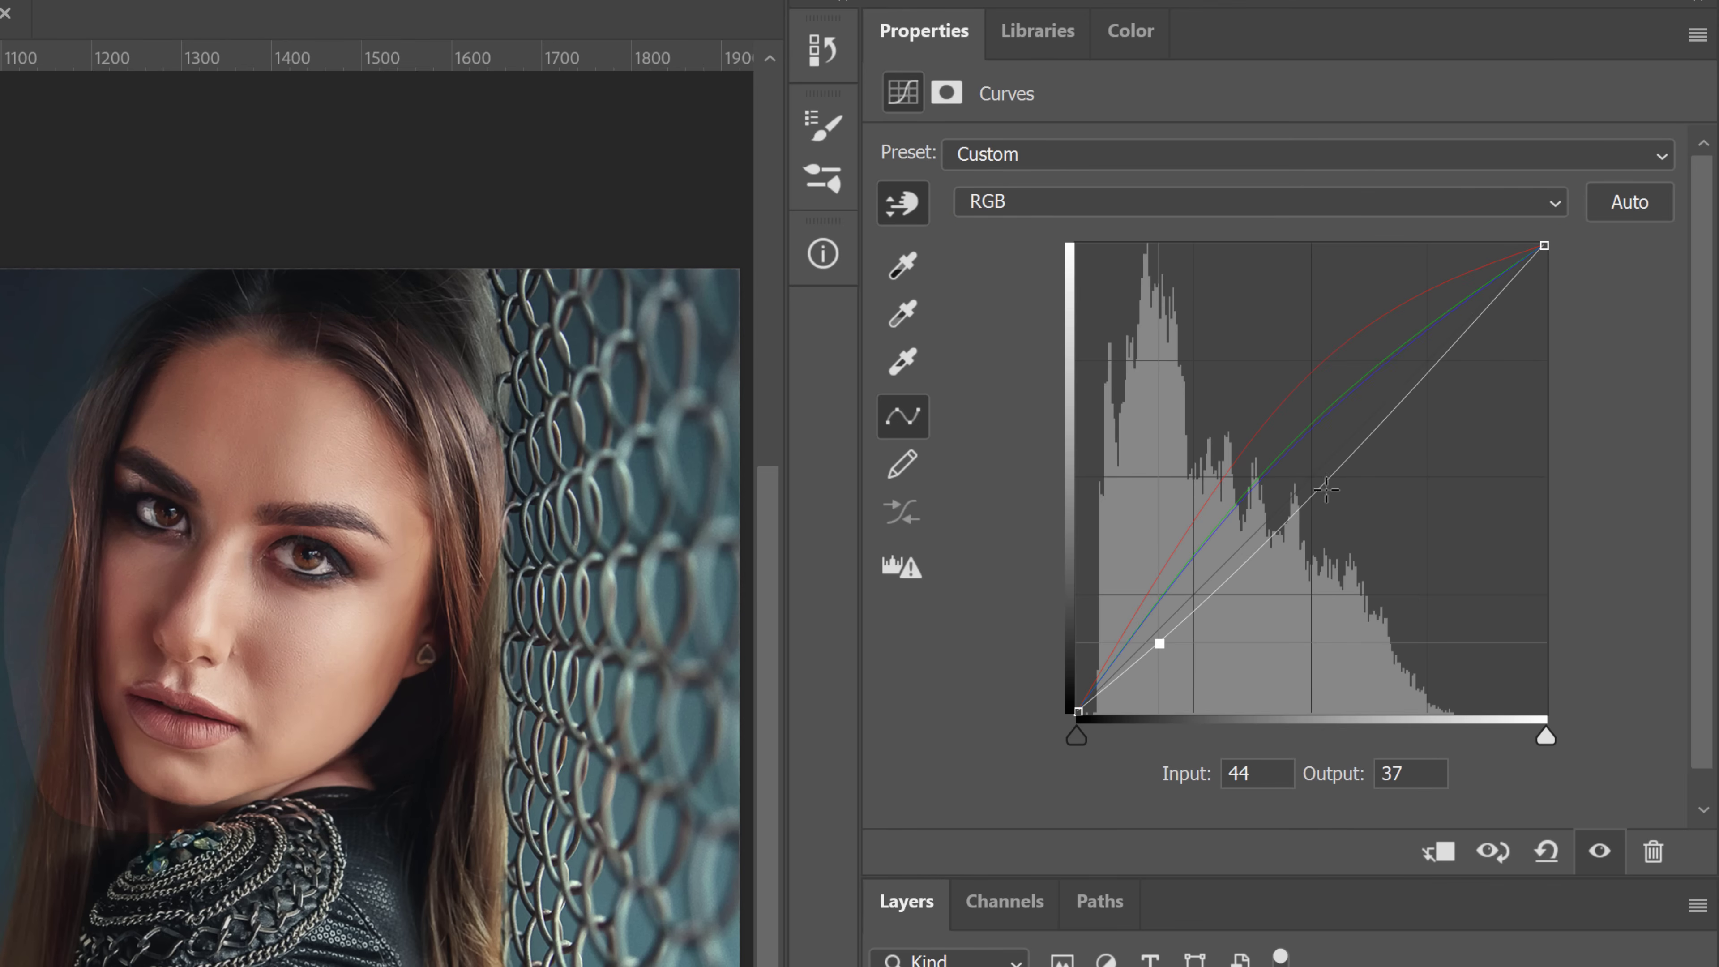
pyautogui.moveTo(1412, 382); pyautogui.dragTo(1408, 377)
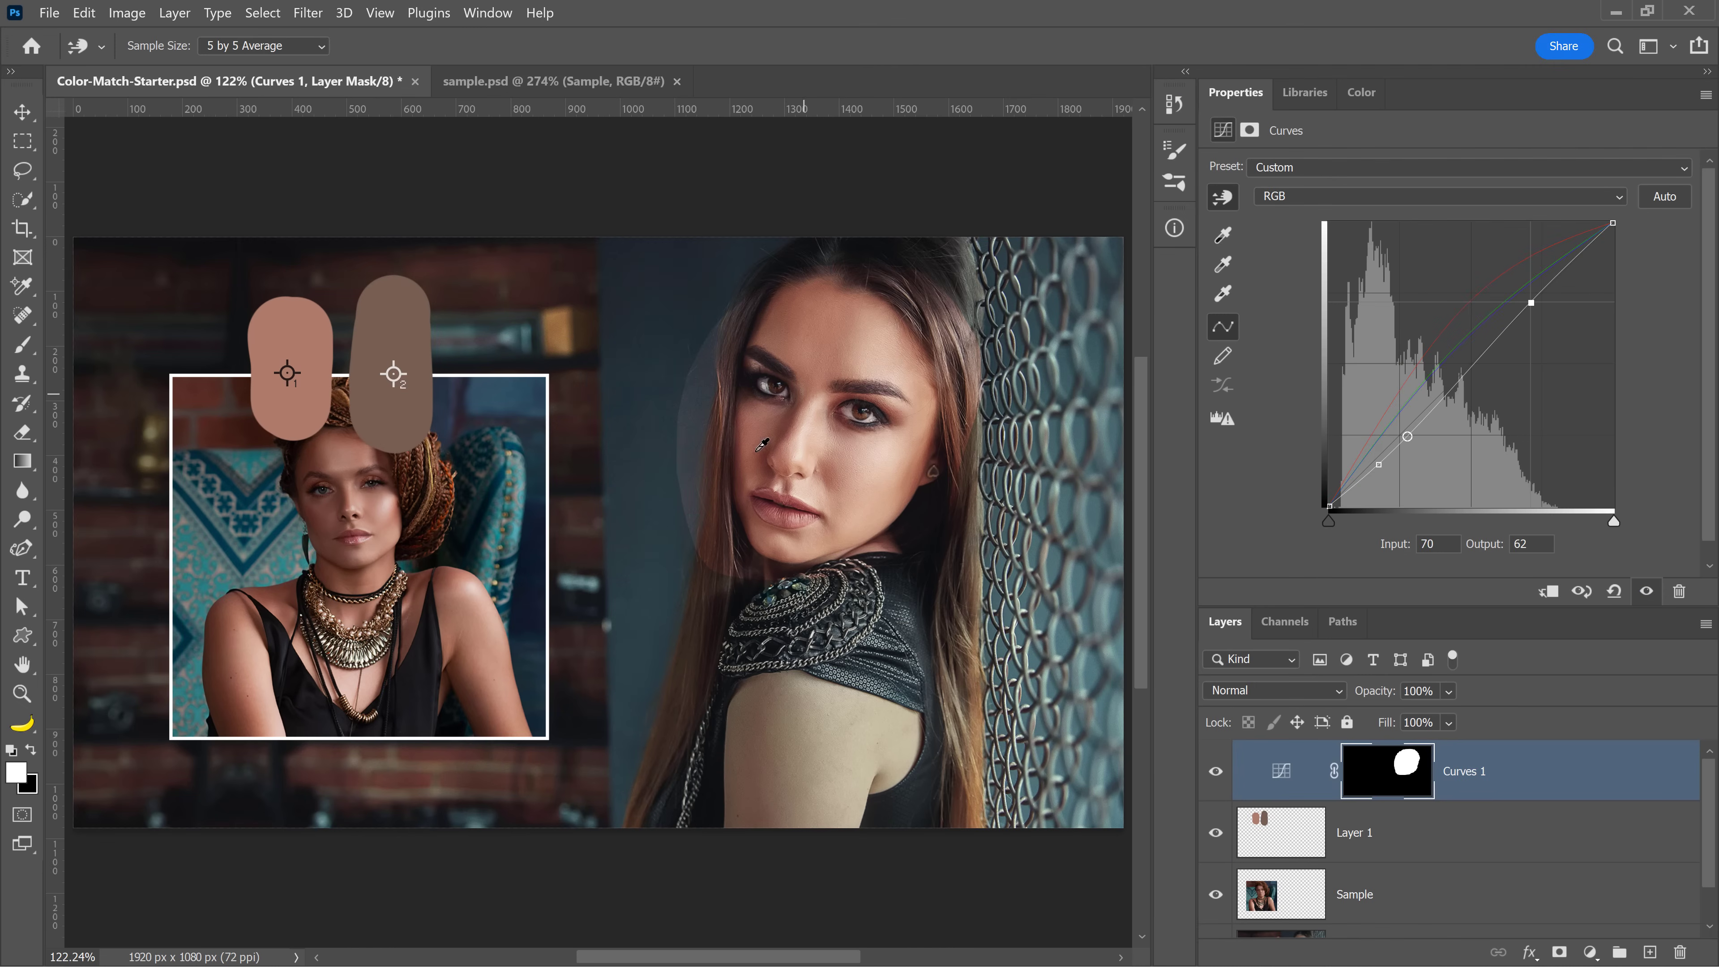
# Delete the swatch layer and the Sample layer together
pyautogui.click(1423, 845)
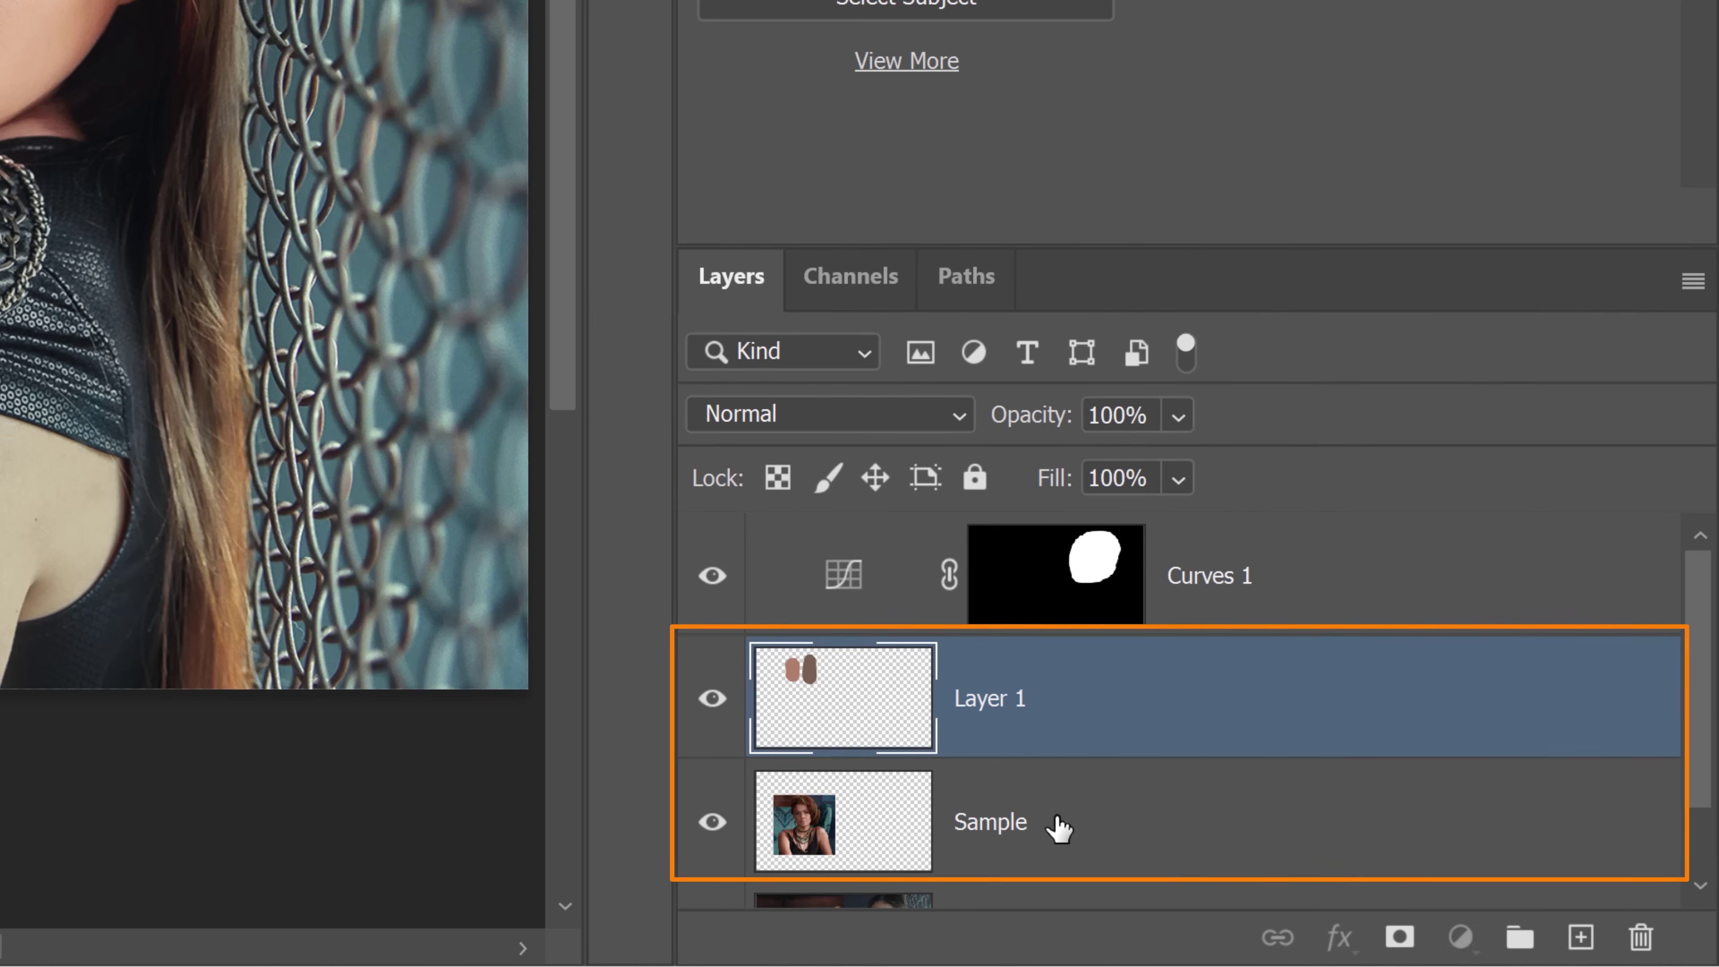
pyautogui.keyDown('shift'); pyautogui.click(1055, 823); pyautogui.keyUp('shift')
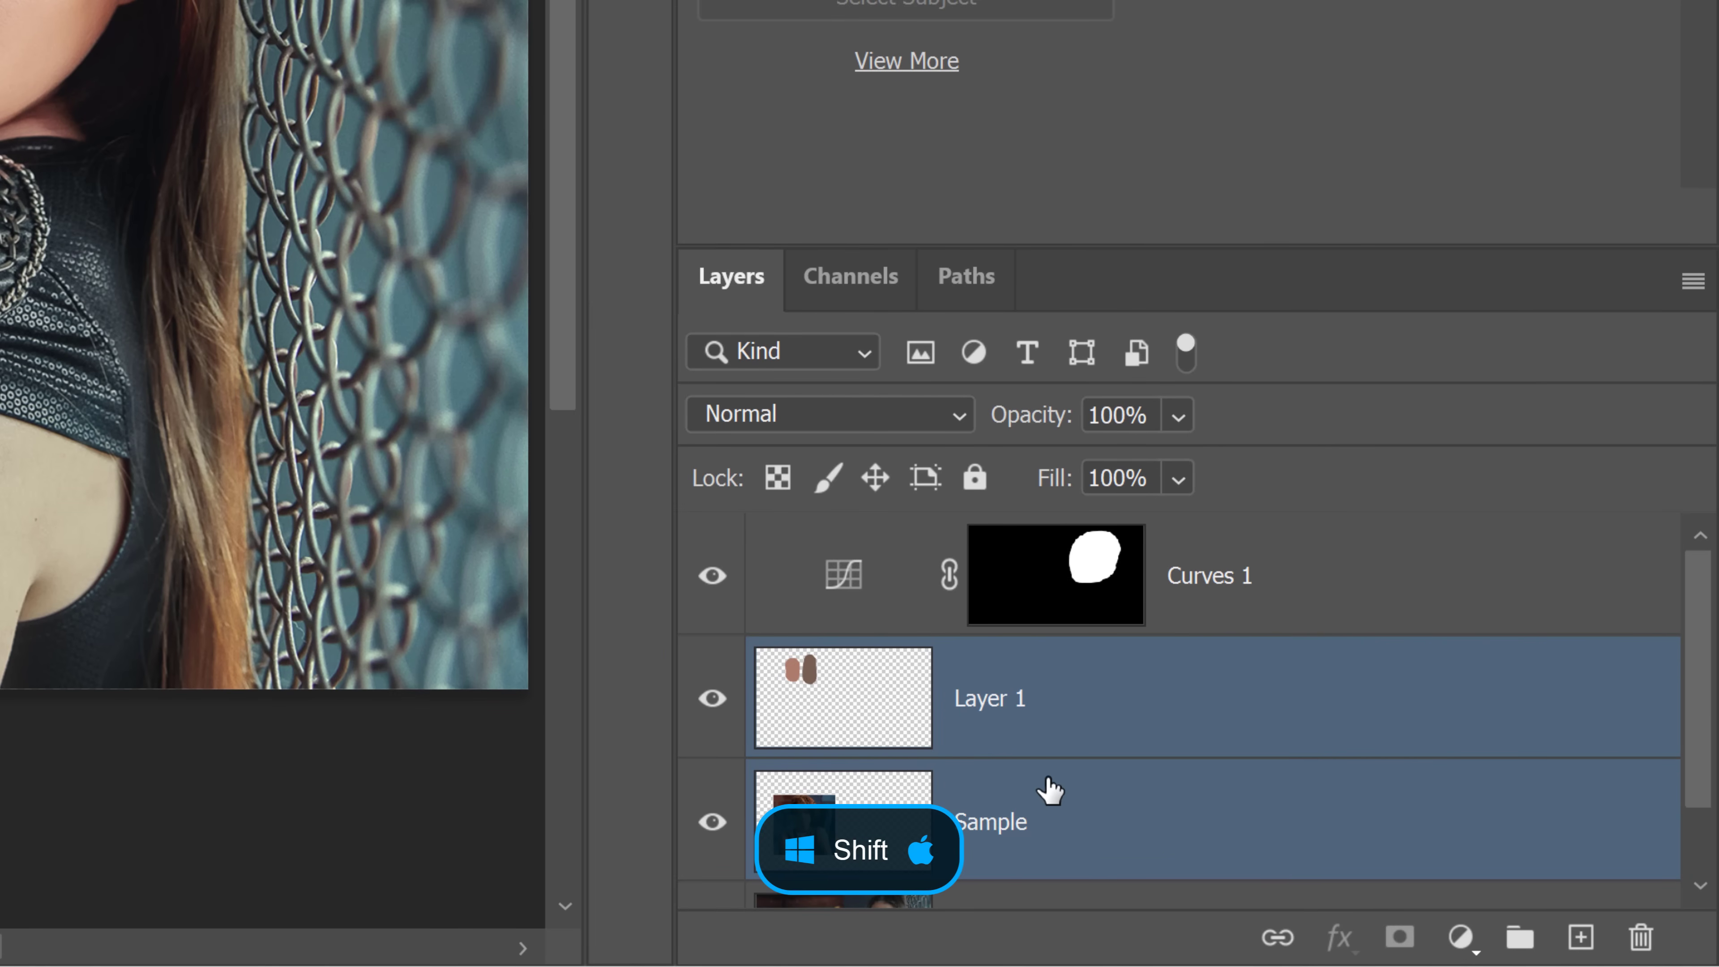
pyautogui.press('Delete')
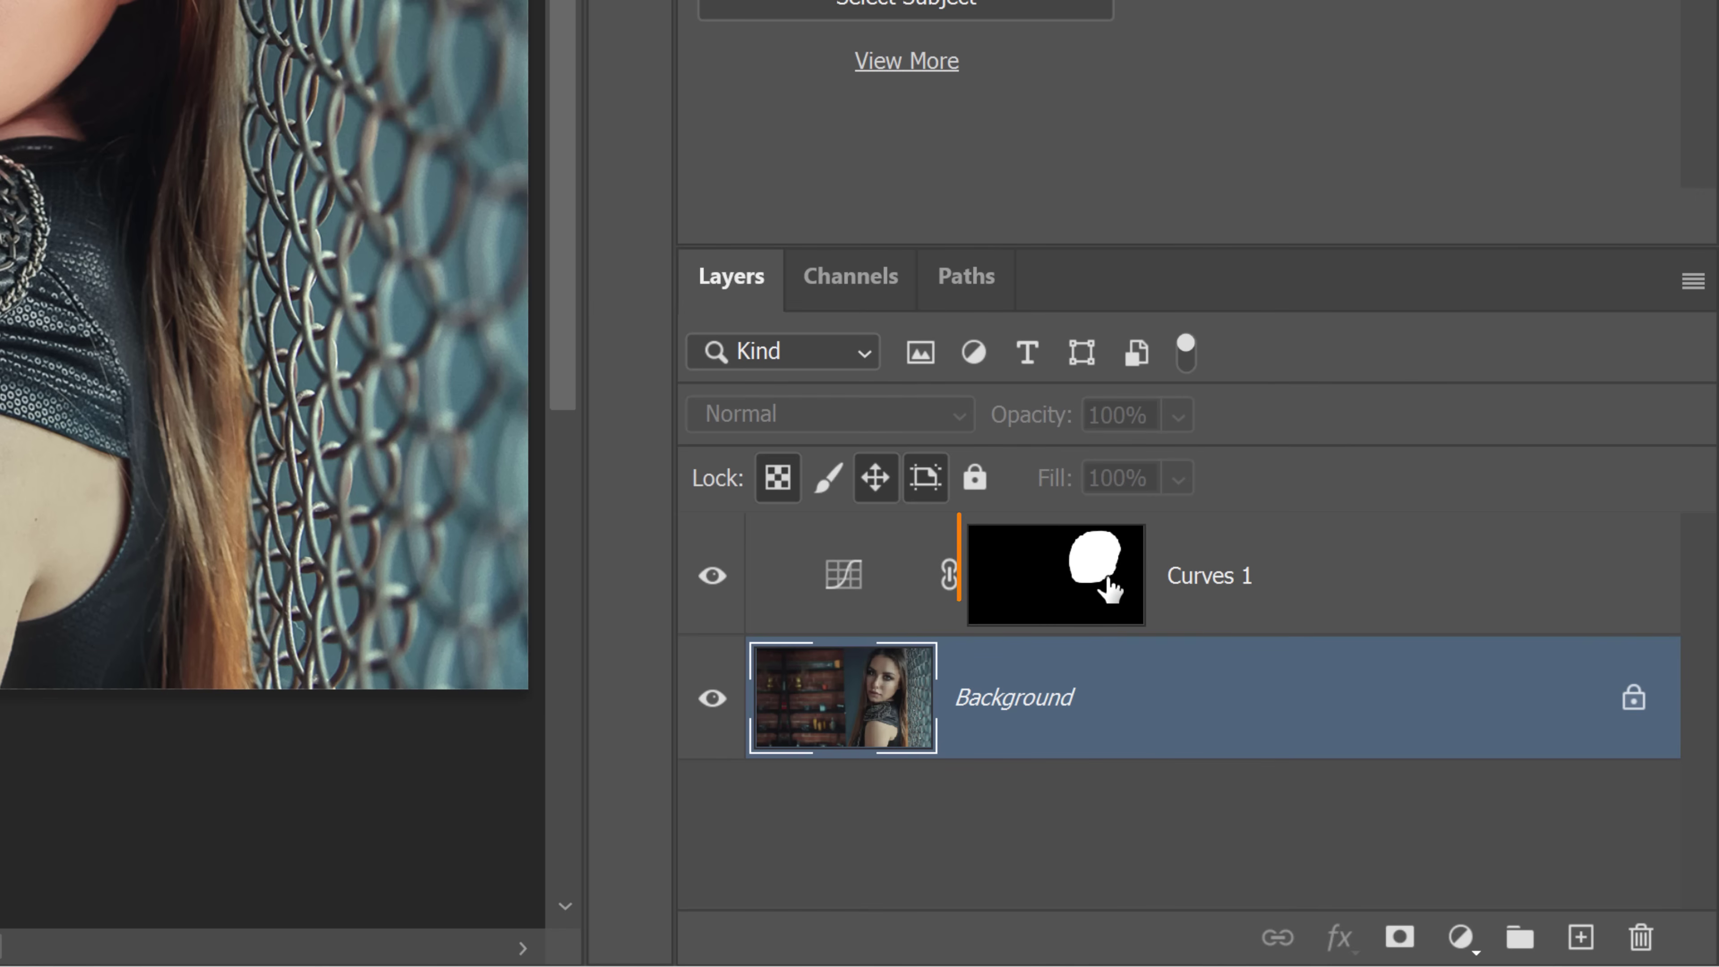
# Fill the Curves layer mask with black
pyautogui.click(1091, 581)
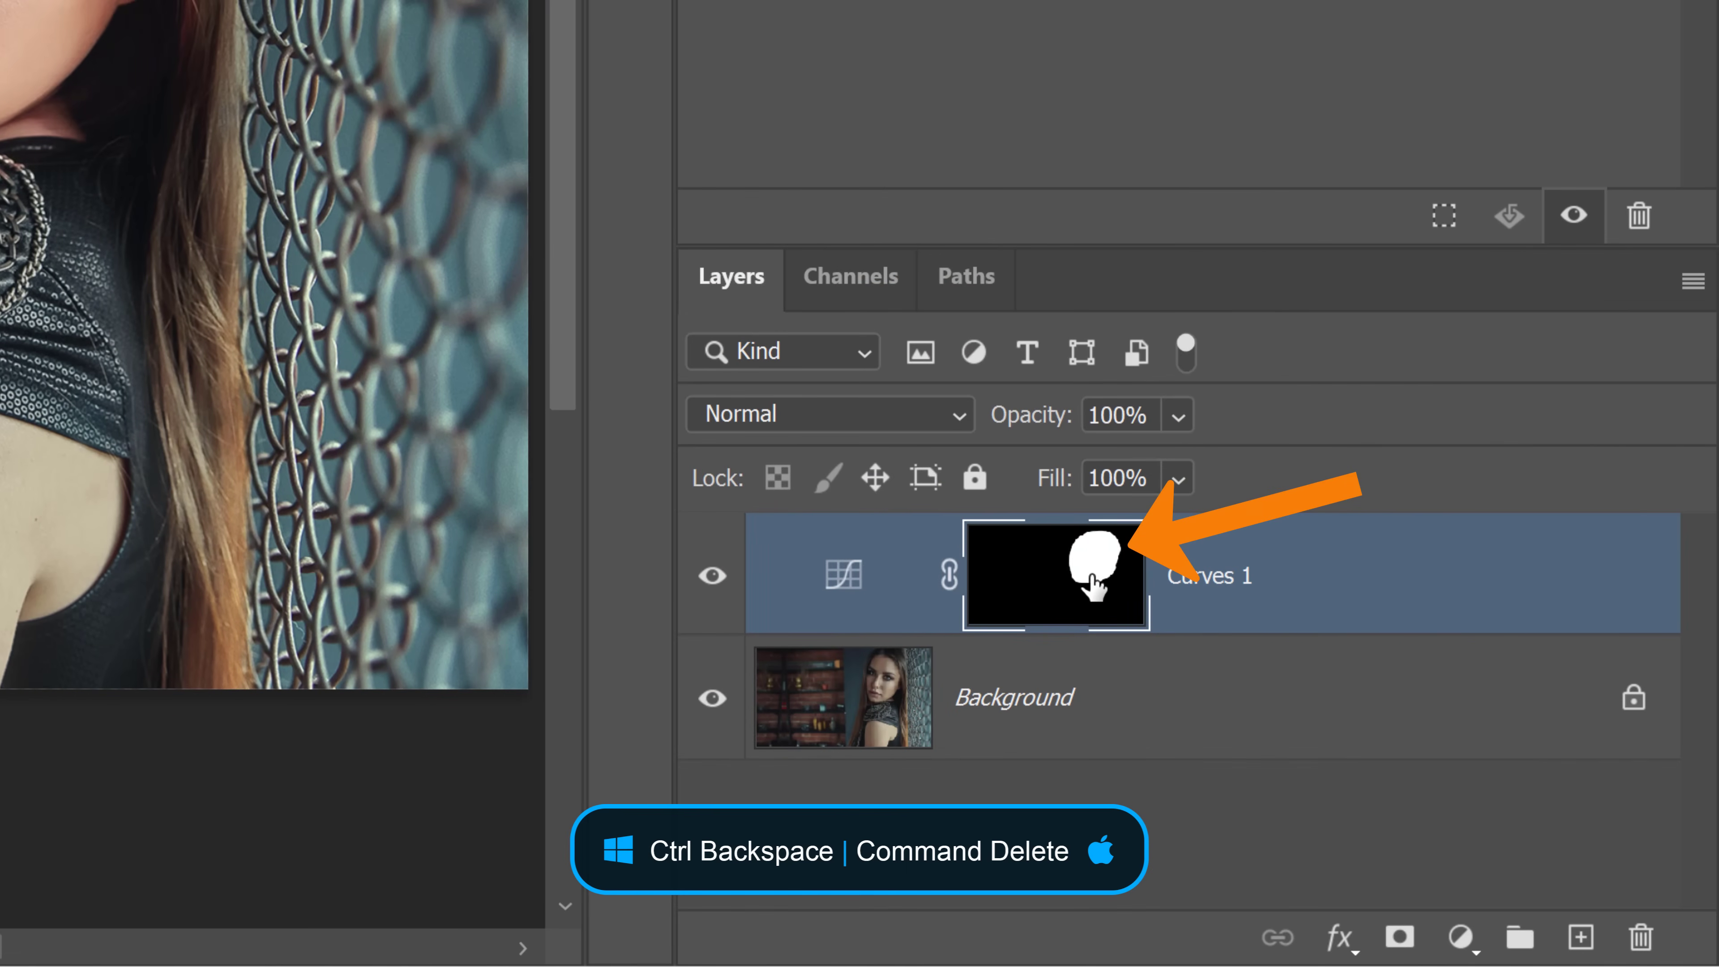
pyautogui.hotkey('ctrl', 'BackSpace')
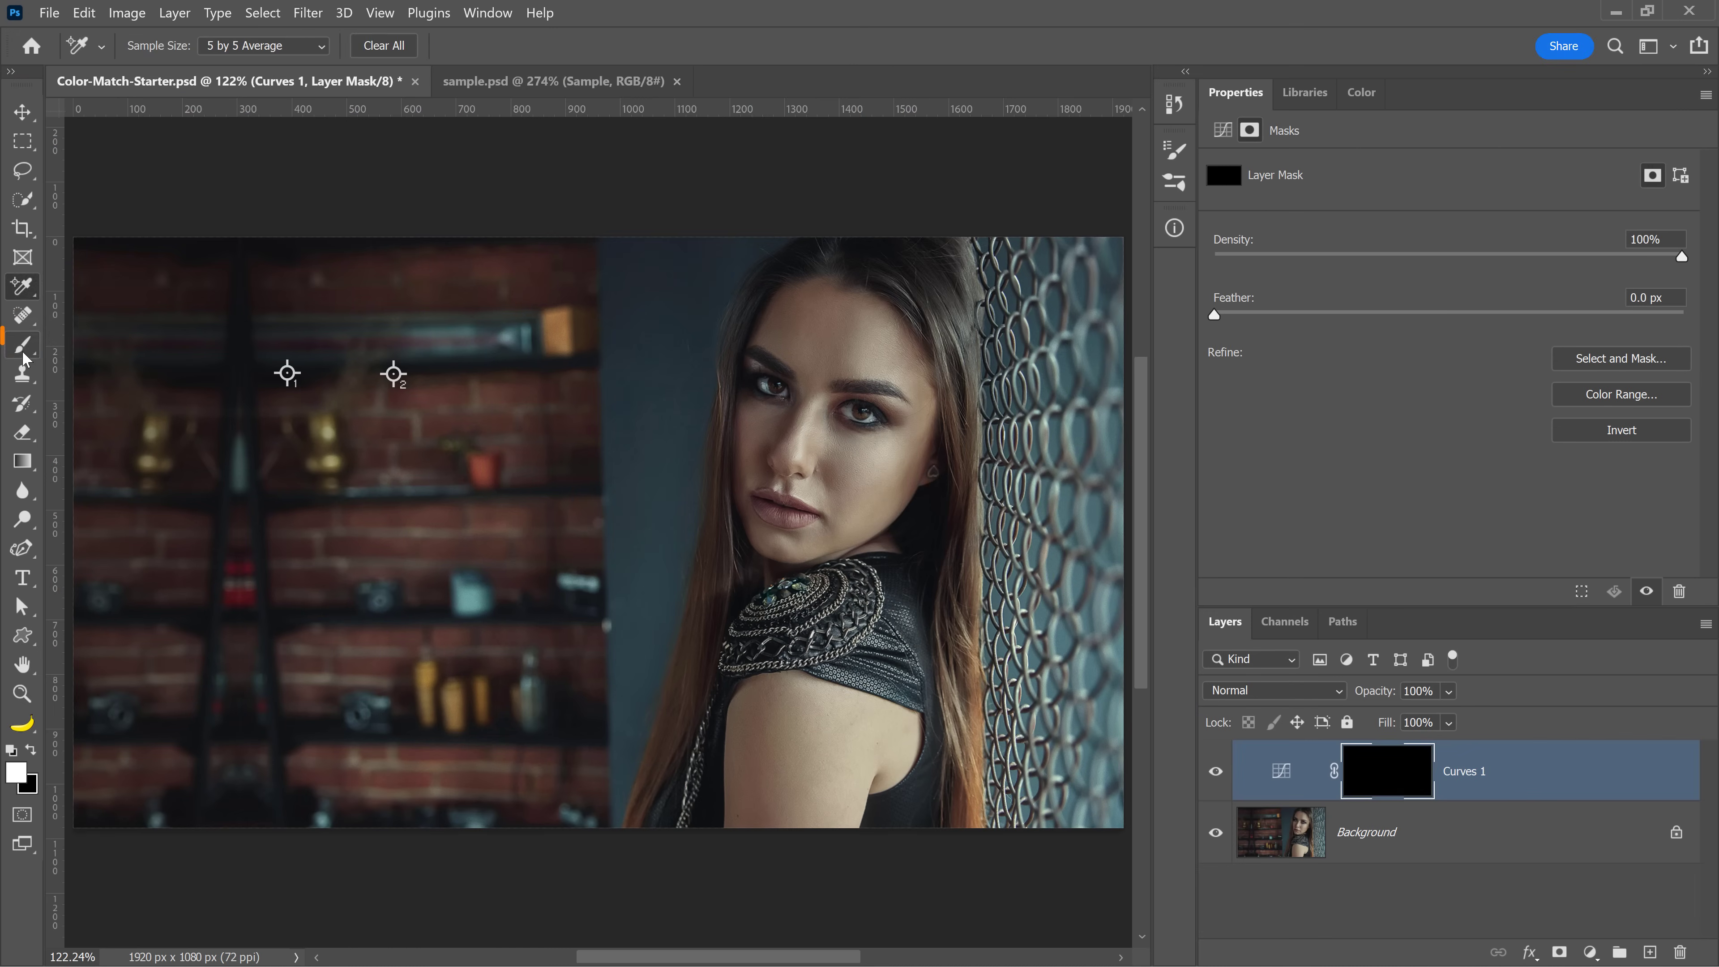
# Paint white onto the Curves mask over the woman's face with a soft round Brush at minimum hardness
pyautogui.click(23, 347)
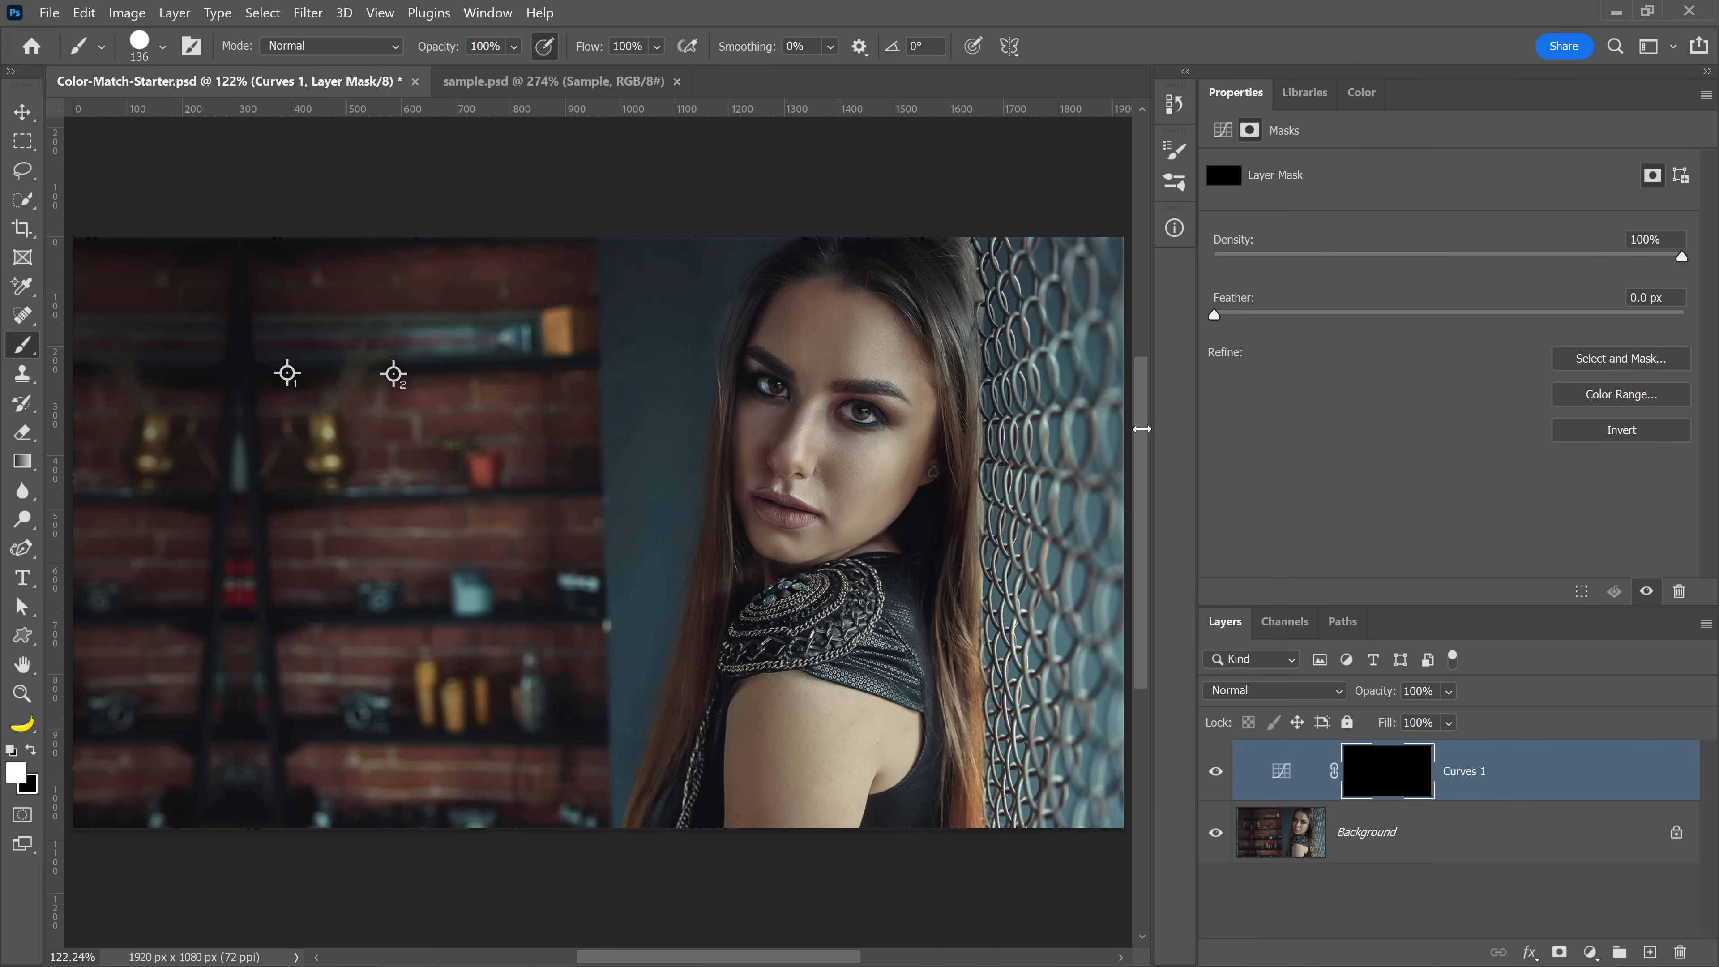
pyautogui.click(778, 448)
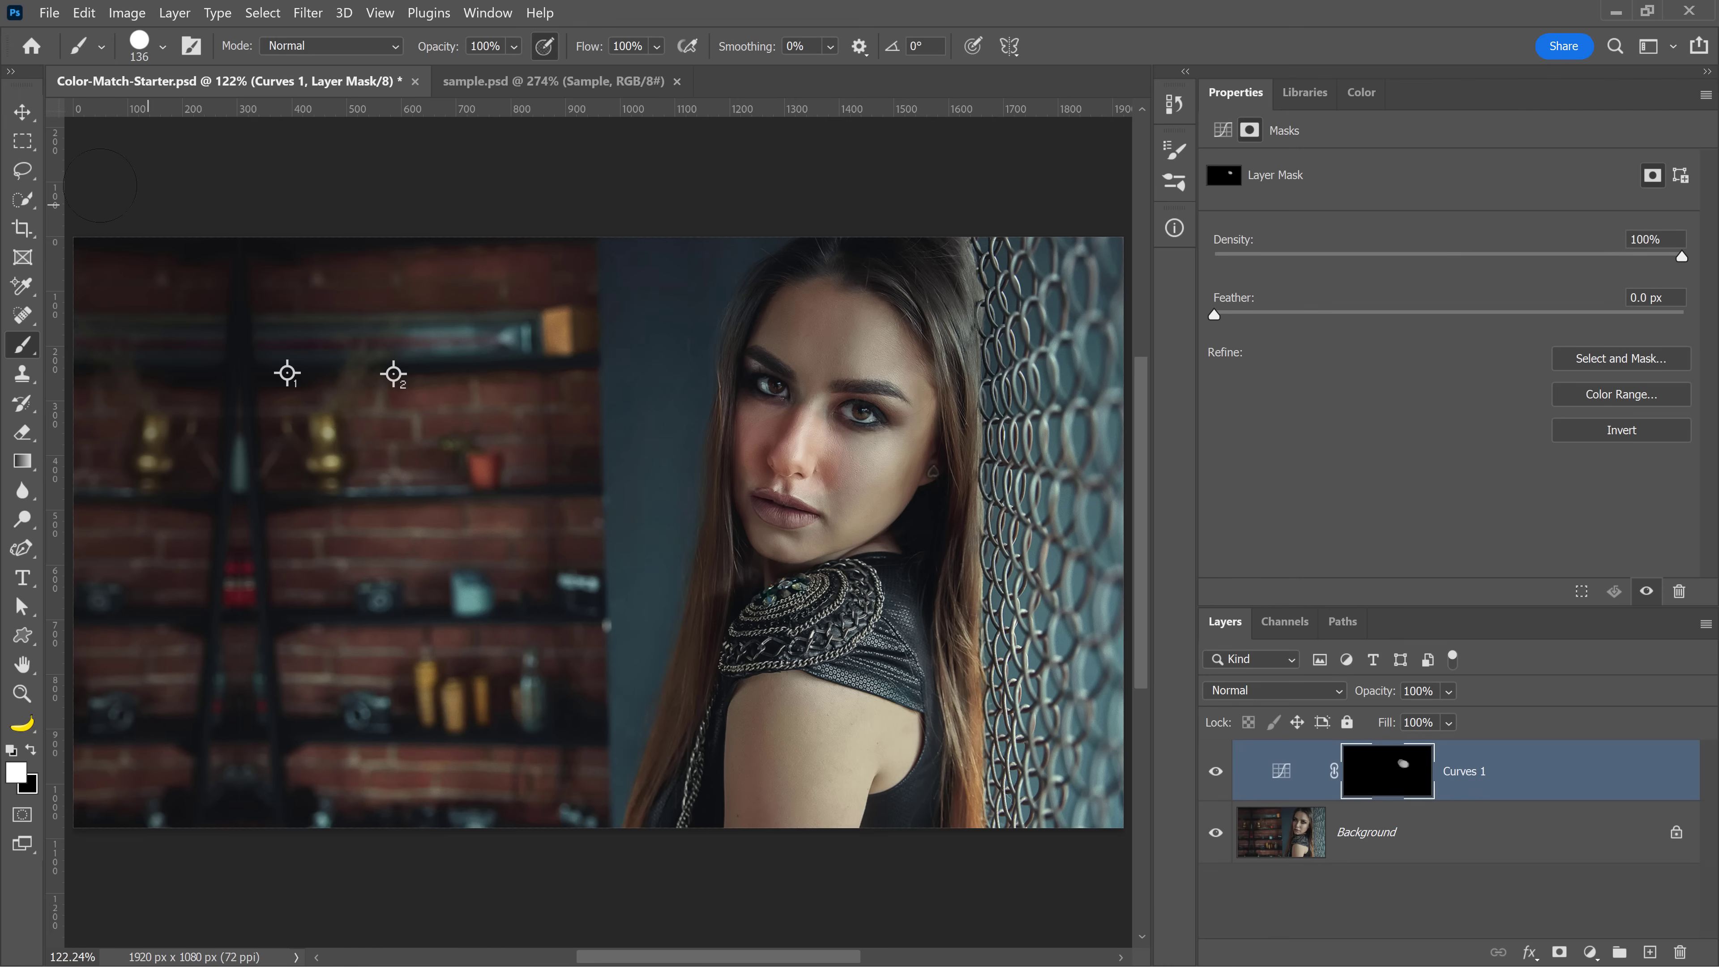
pyautogui.click(163, 46)
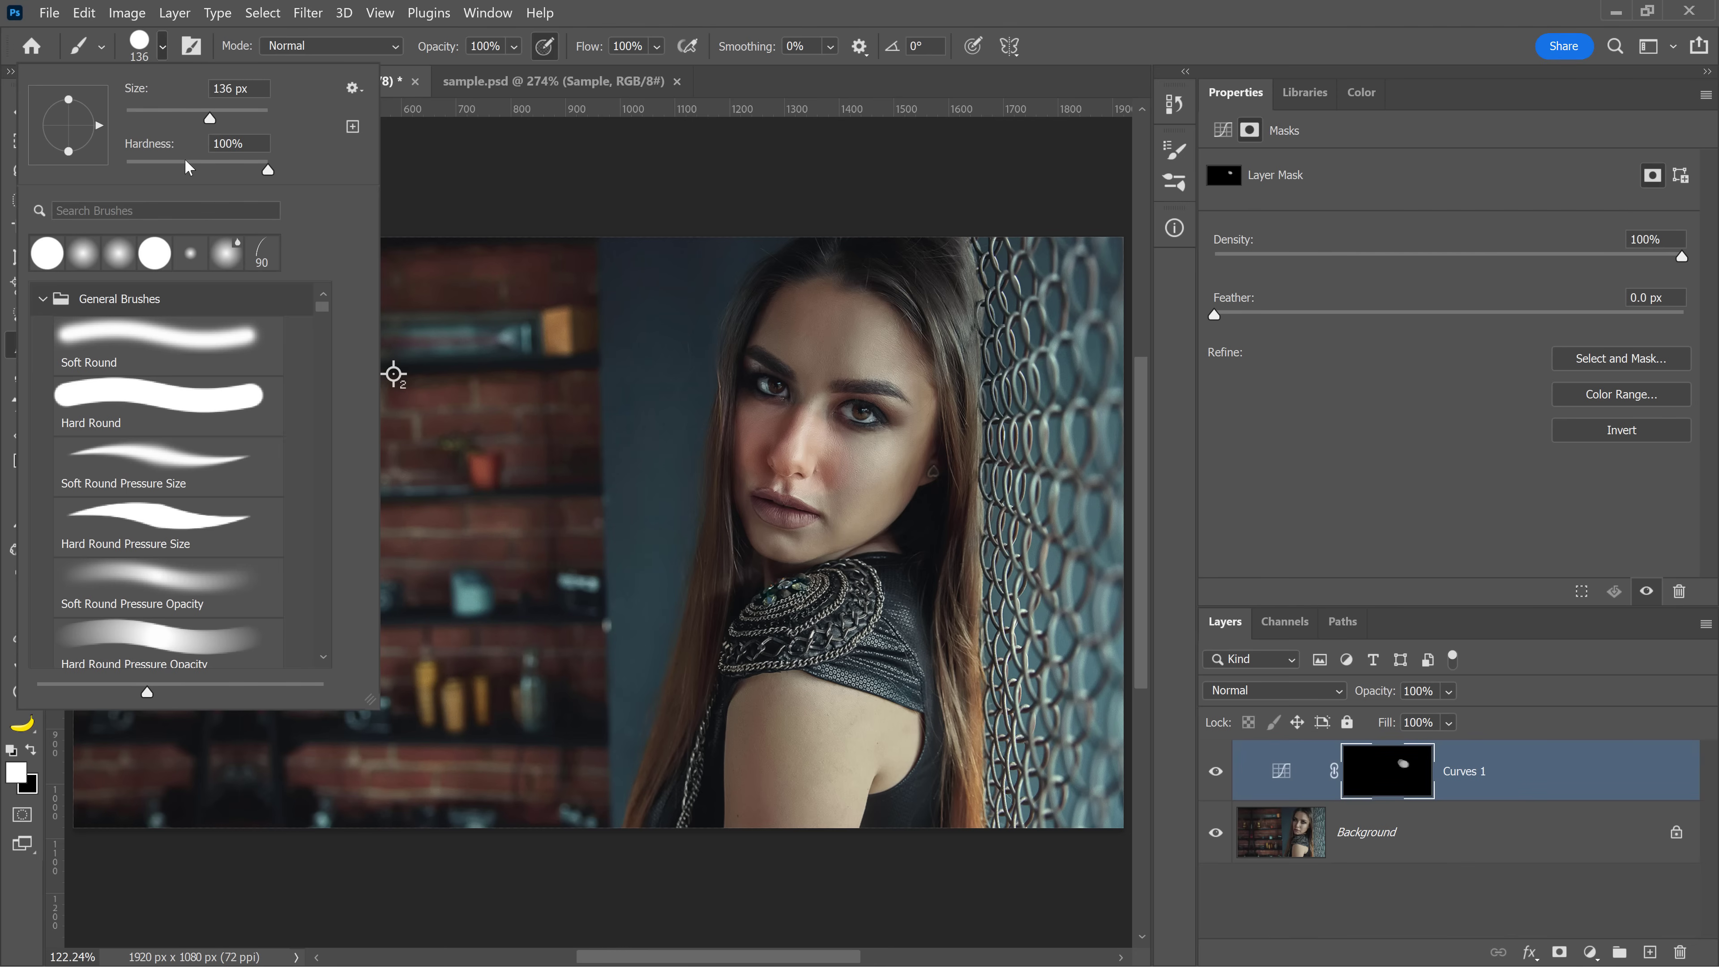
pyautogui.moveTo(267, 170); pyautogui.dragTo(70, 180)
pyautogui.press('Return')
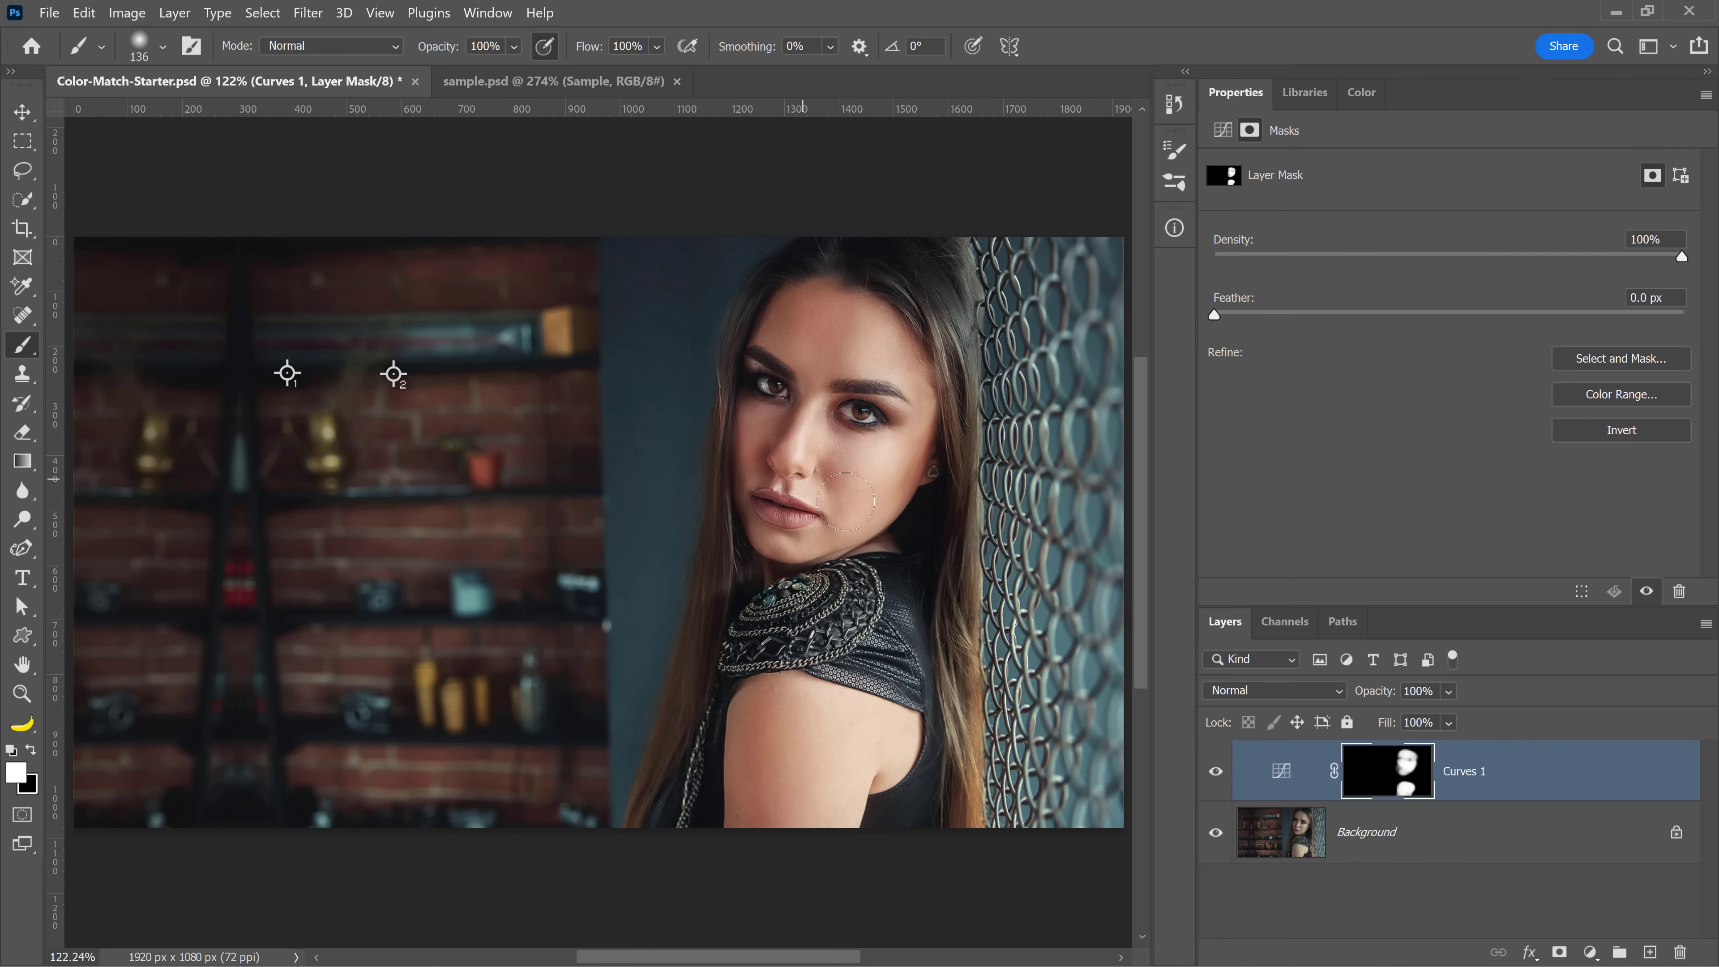
# Toggle the Curves layer on and off and compare the result with the sample portrait document
pyautogui.click(1218, 773)
pyautogui.click(1216, 773)
pyautogui.click(1216, 774)
pyautogui.click(1216, 775)
pyautogui.click(583, 82)
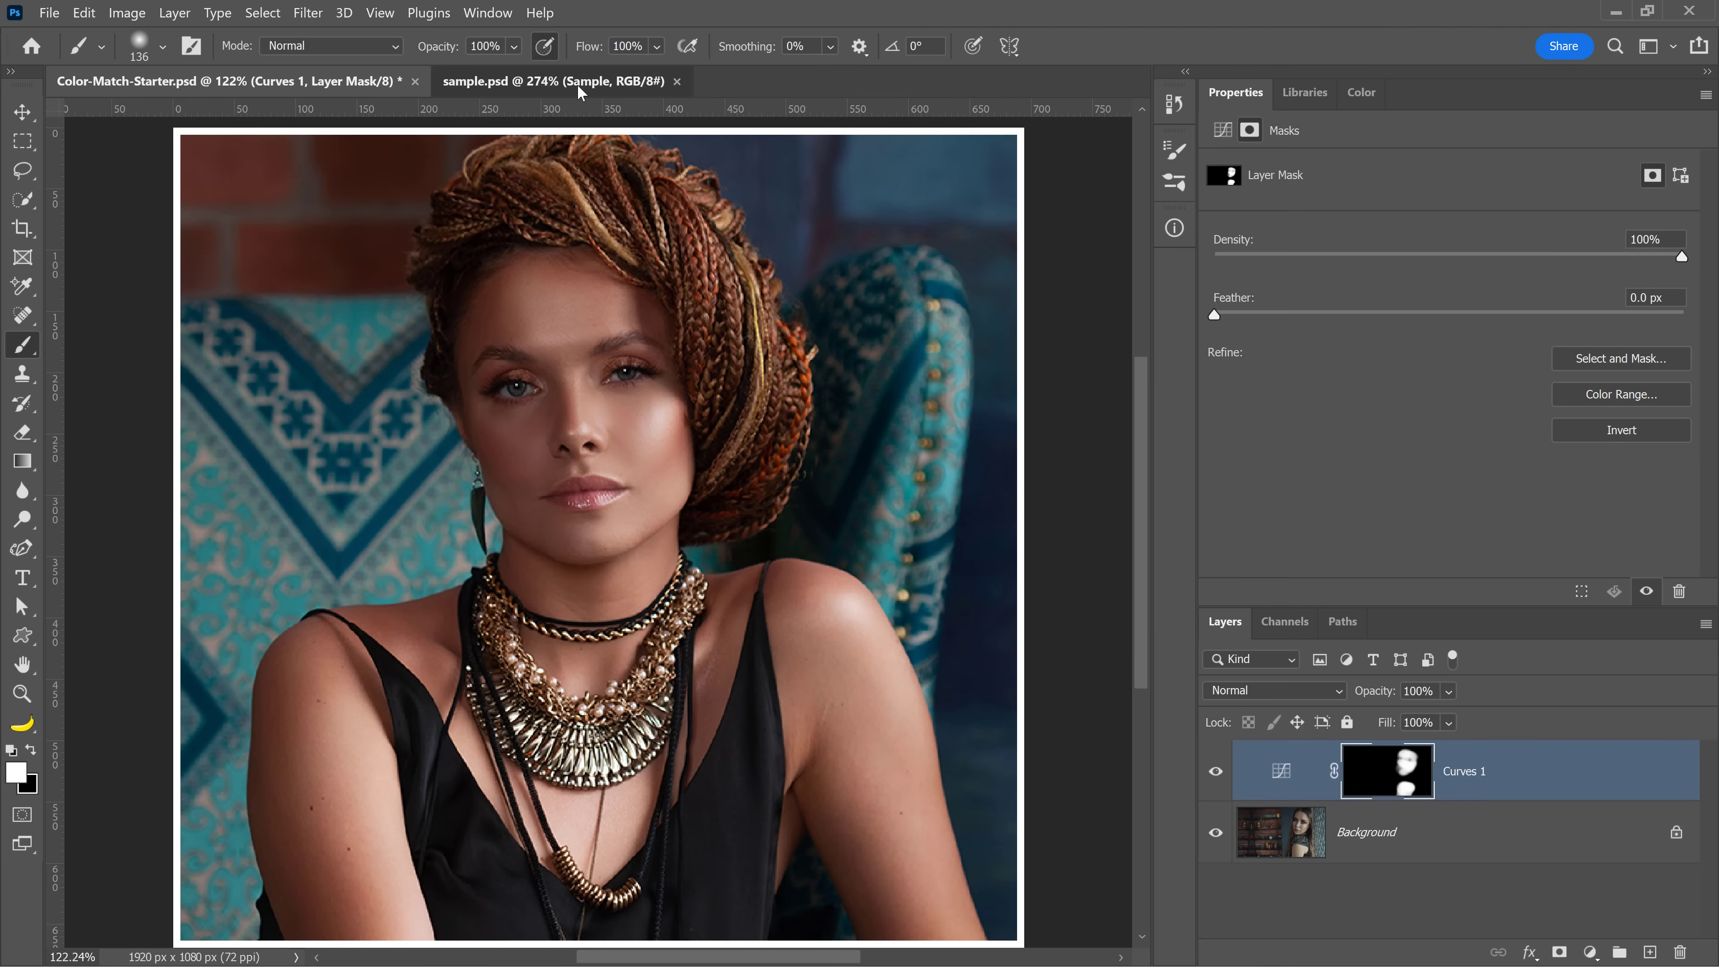
pyautogui.click(302, 82)
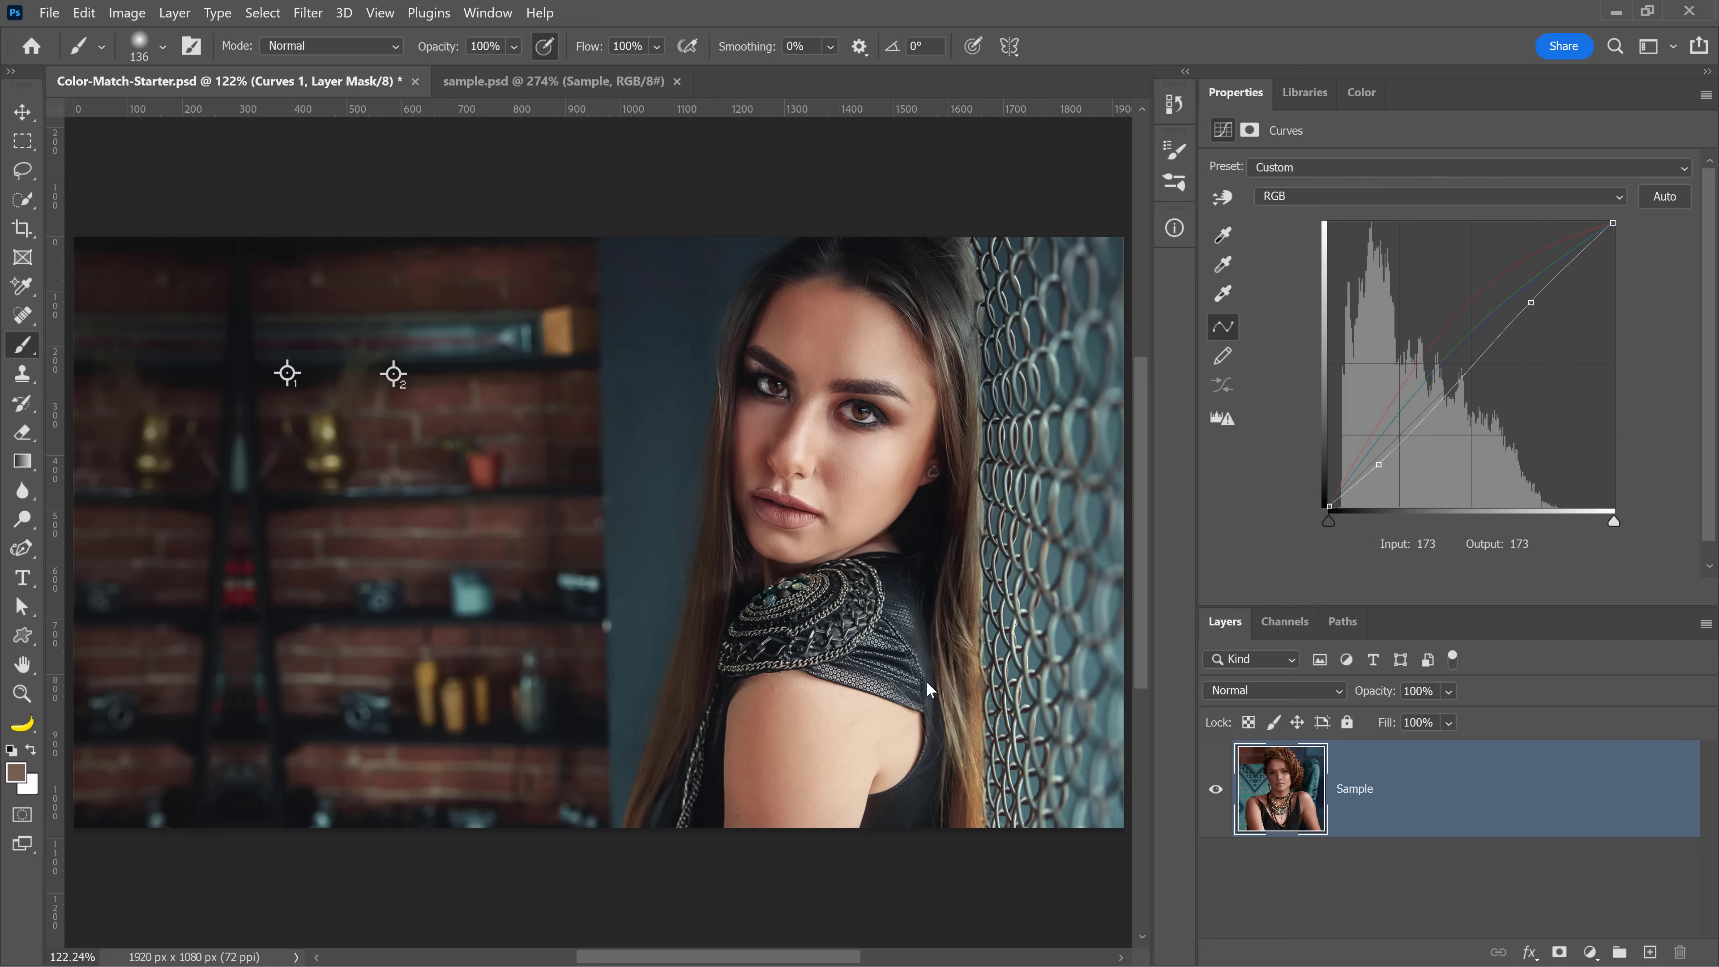